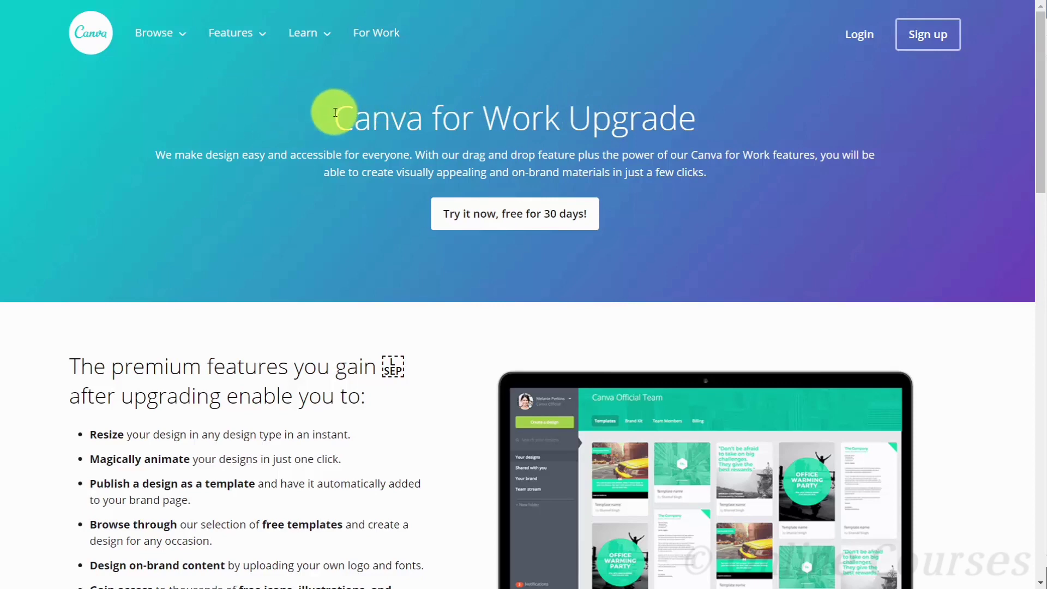
- Open the Canva plan comparison, review the features included in each plan and view the yearly pricing
click(507, 227)
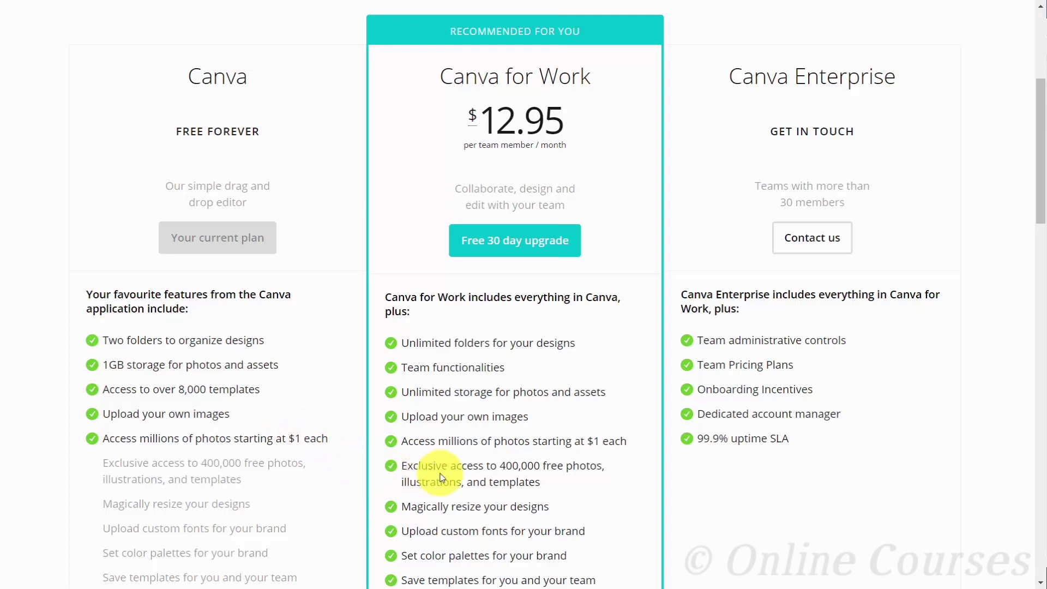
scroll(437, 469, down, 4)
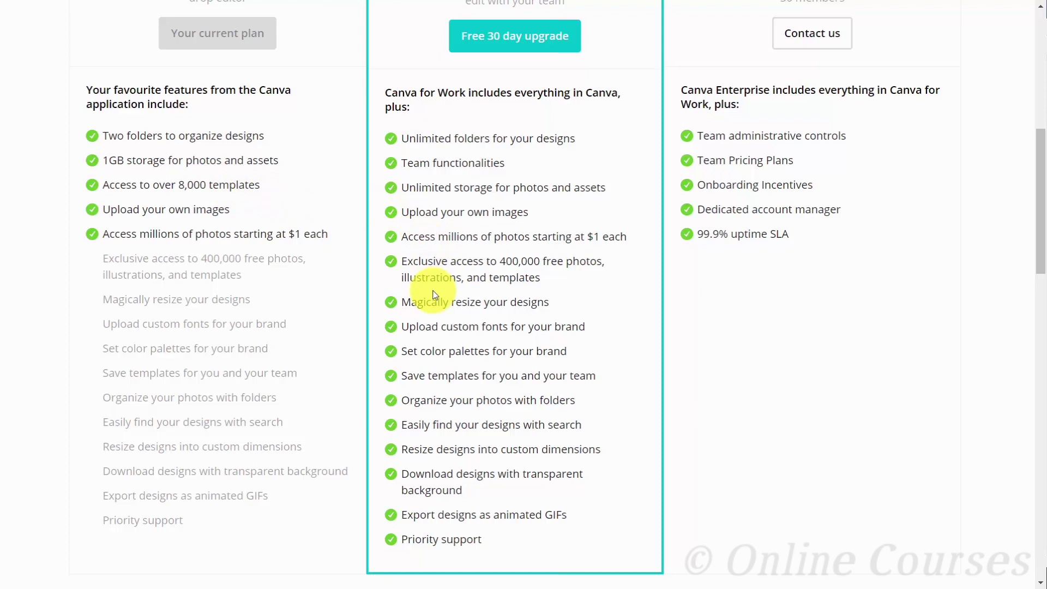
scroll(435, 295, up, 10)
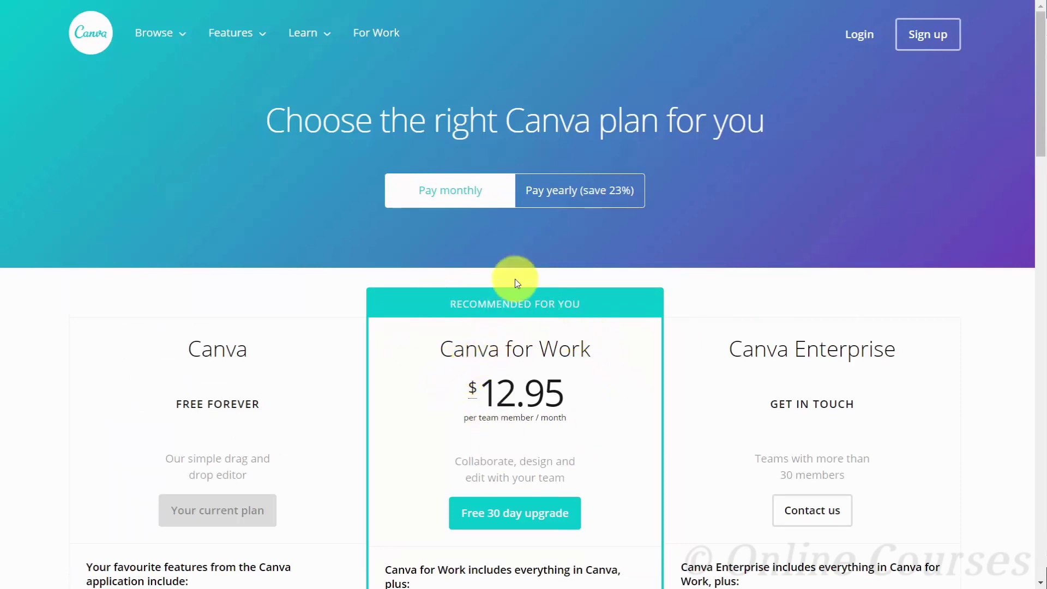
click(546, 203)
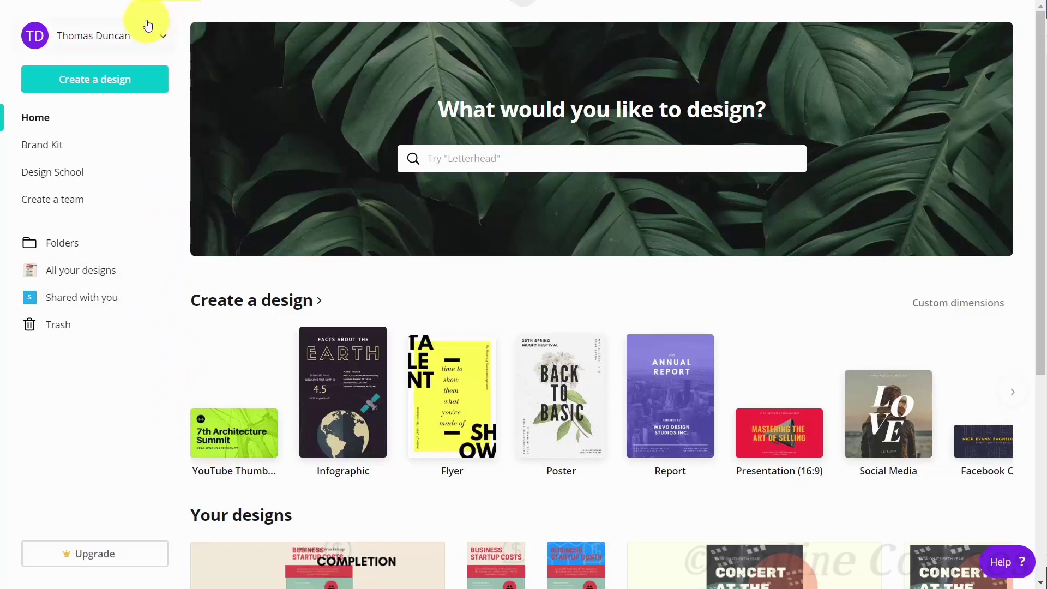
- Open the account's public profile, view its editable details and leave the editing without saving
click(109, 36)
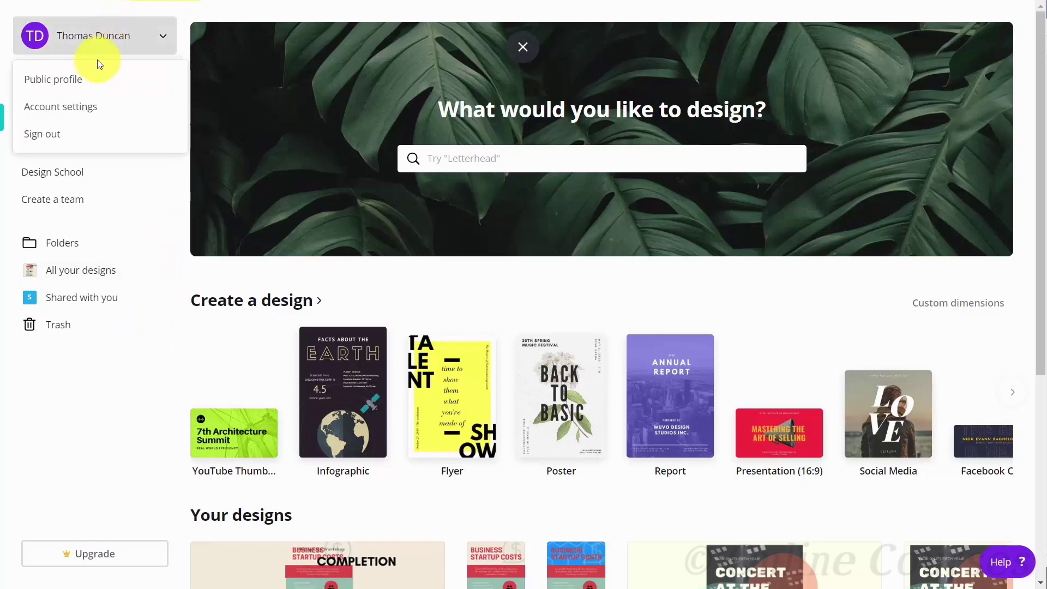
click(82, 84)
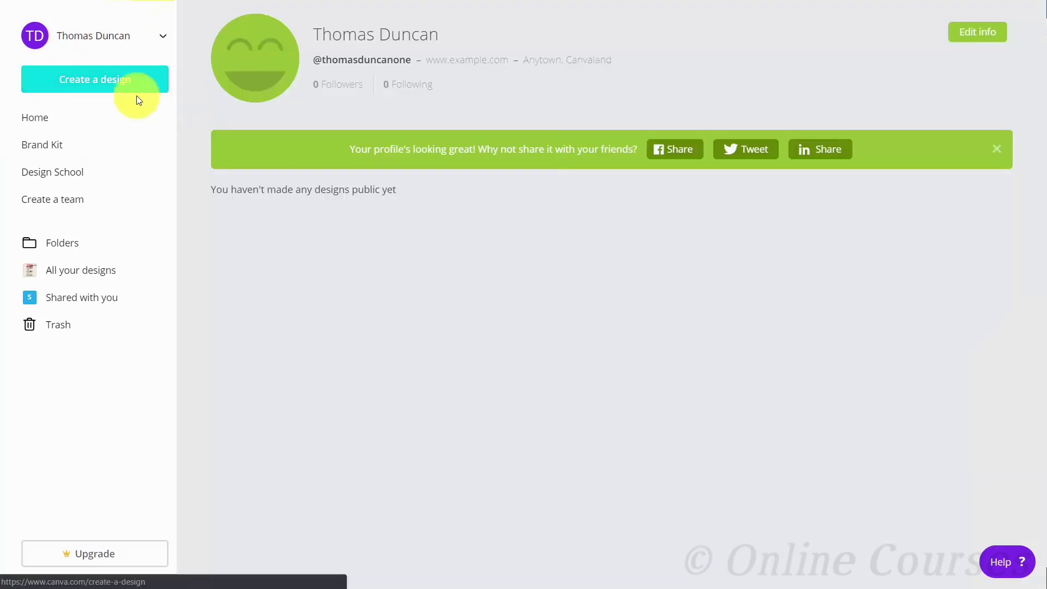
click(978, 42)
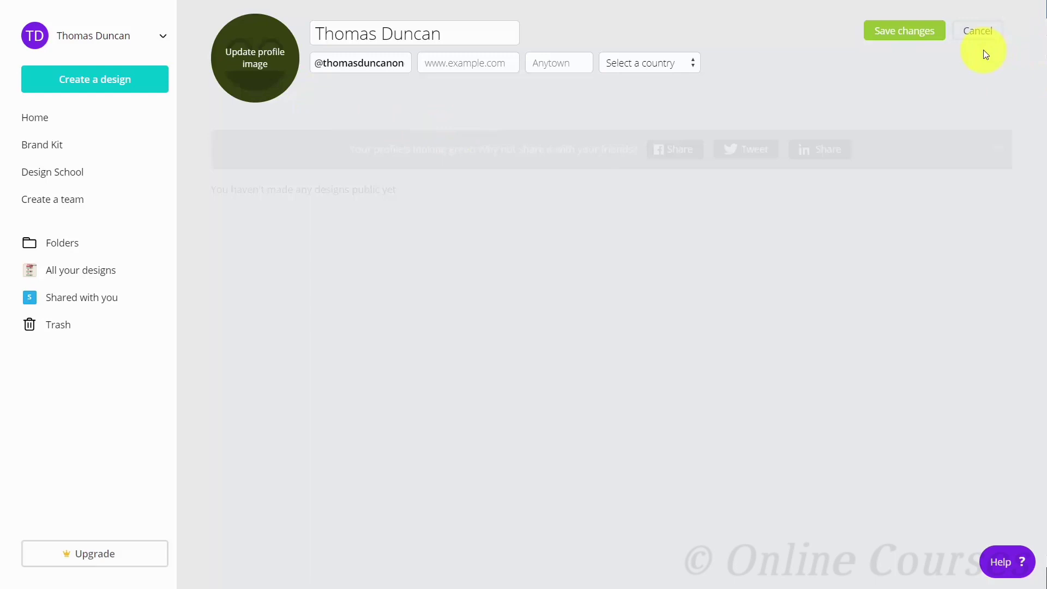
click(980, 33)
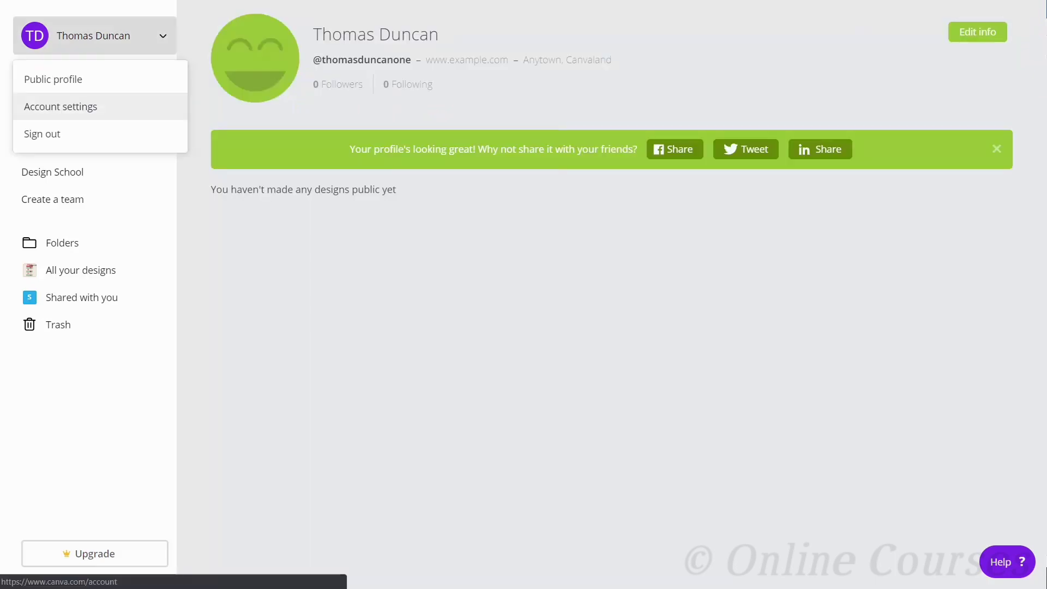
- Open the account settings and review the Account, Billing & Teams and Print orders sections
click(60, 106)
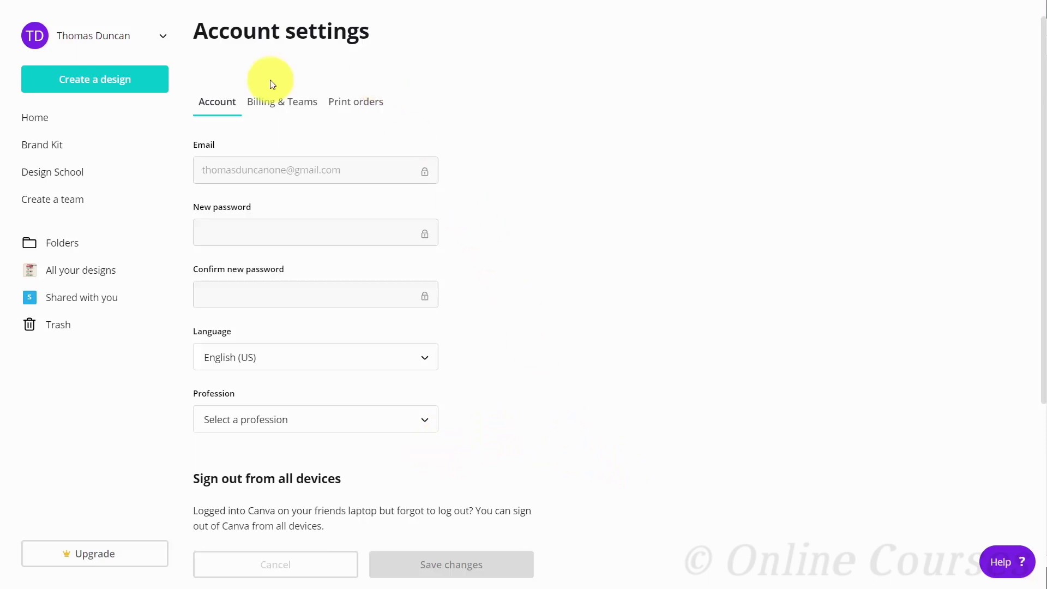
click(288, 112)
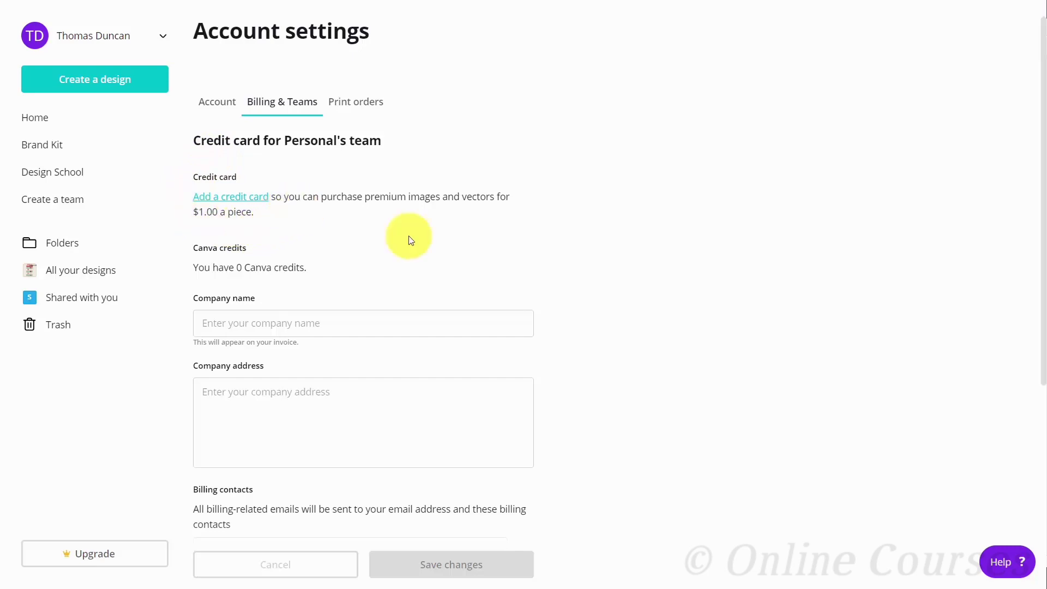
scroll(408, 238, down, 4)
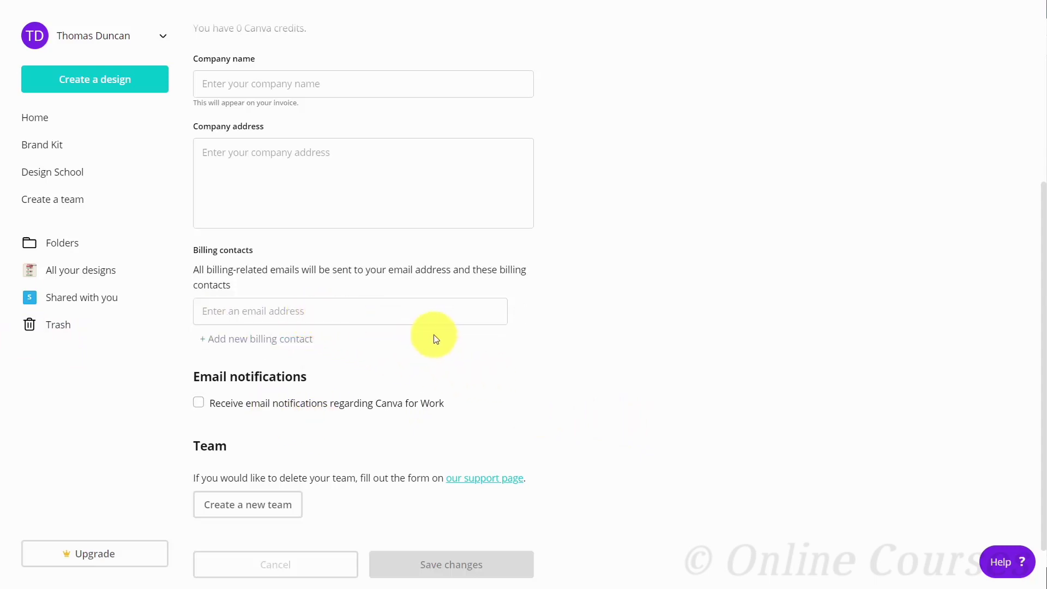
scroll(432, 339, up, 5)
click(356, 104)
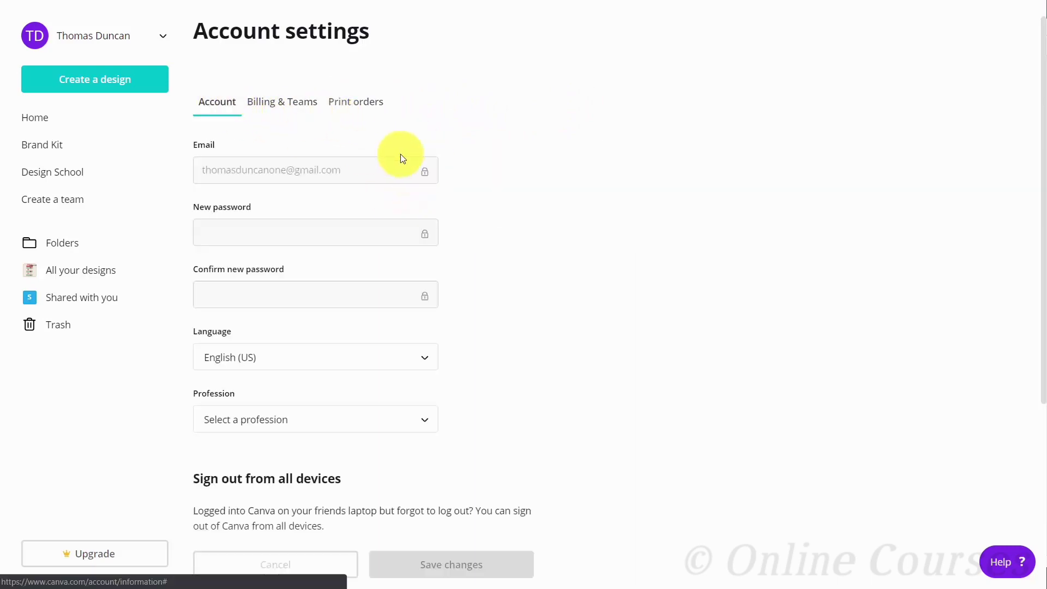
scroll(467, 150, down, 4)
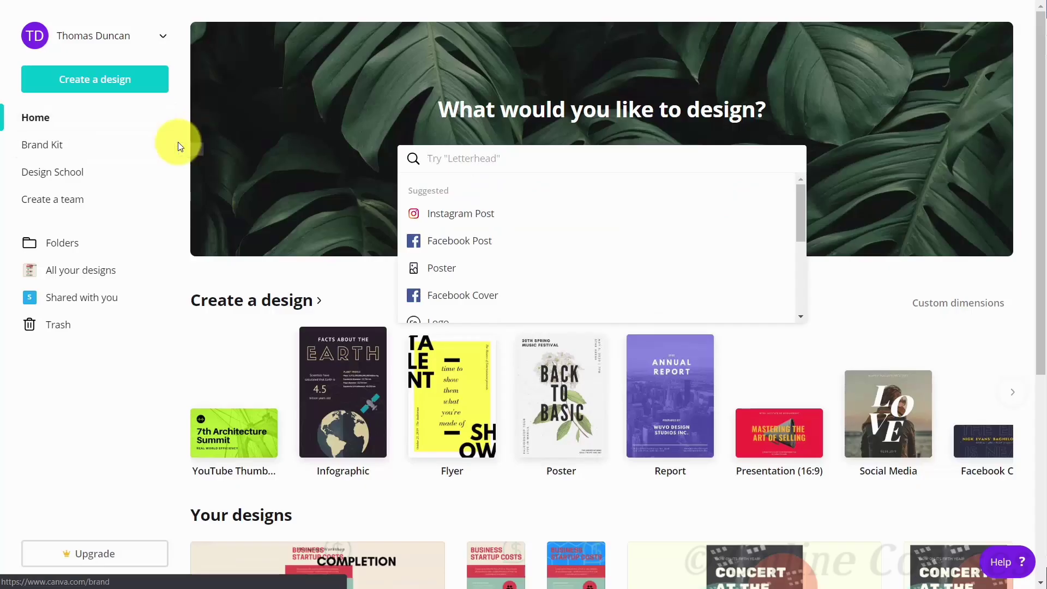
- Open the Brand Kit and add a blue and a magenta color to the Brand colors palette
click(44, 147)
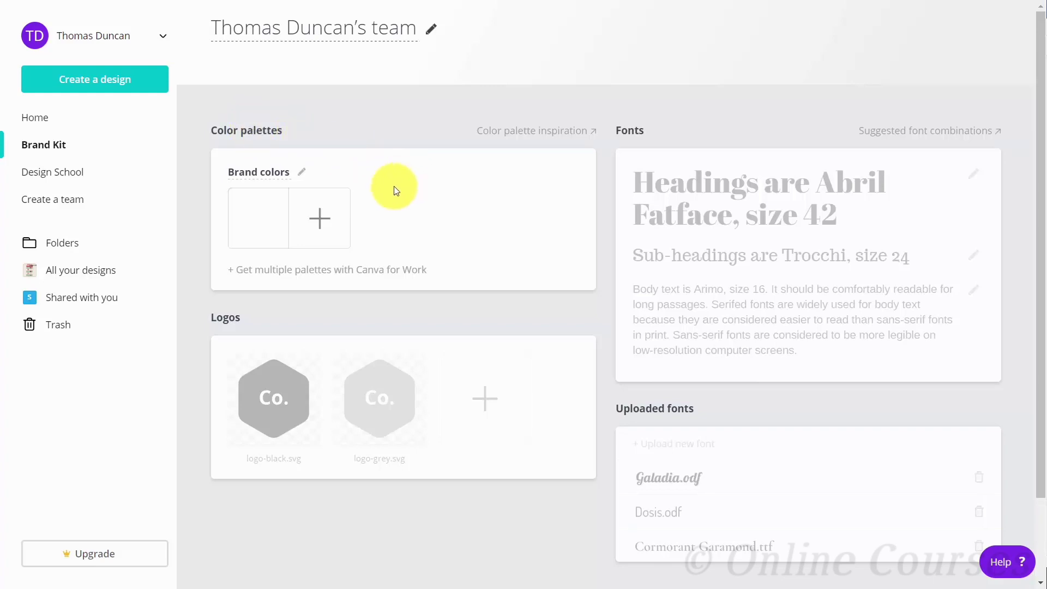
click(318, 219)
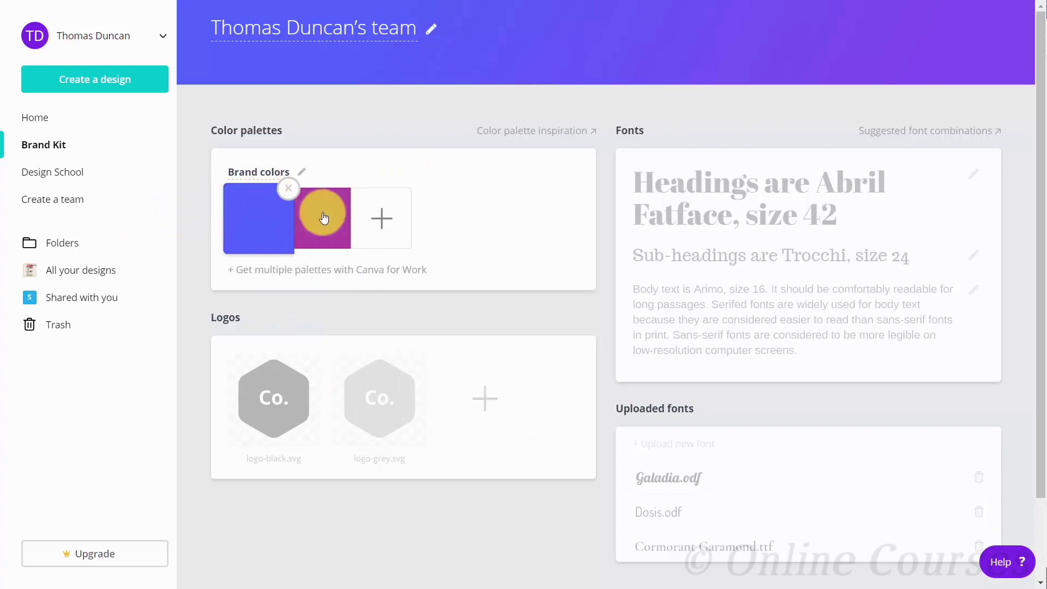
- Try adding a third, green color to the Brand colors palette and remove it again
click(382, 217)
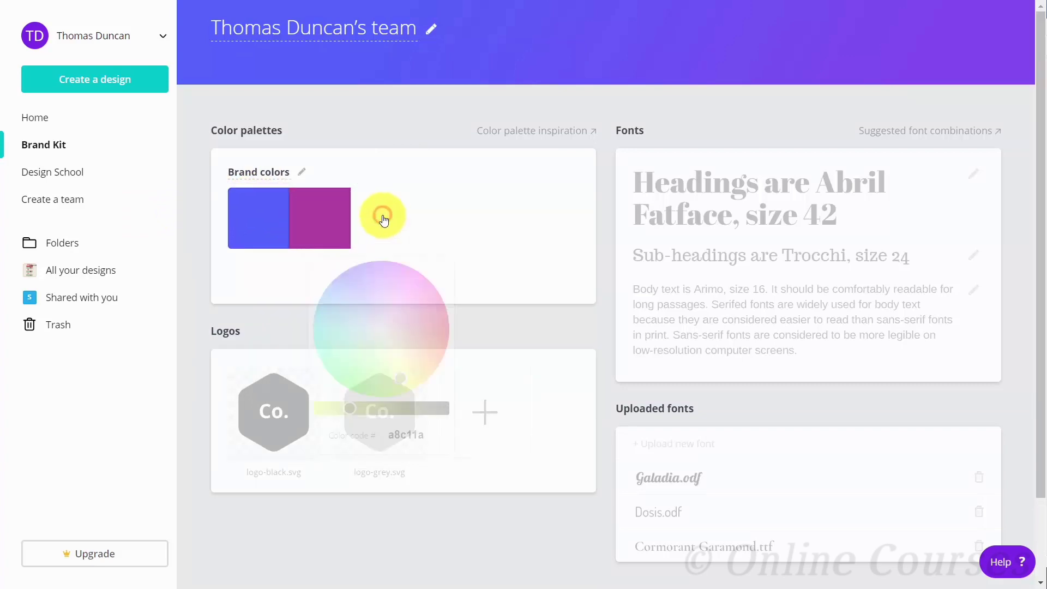
click(376, 115)
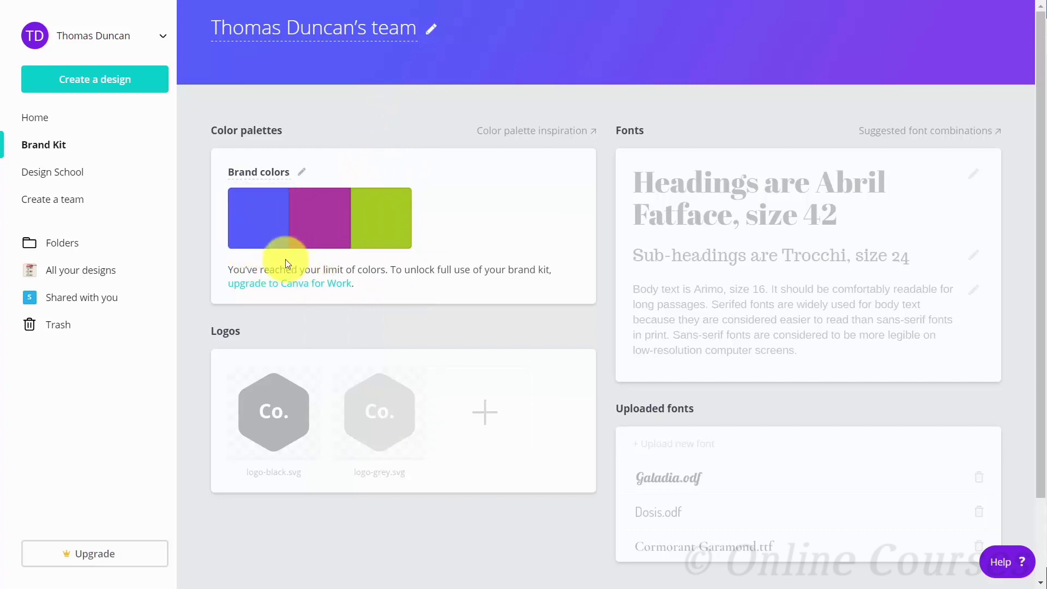
click(405, 186)
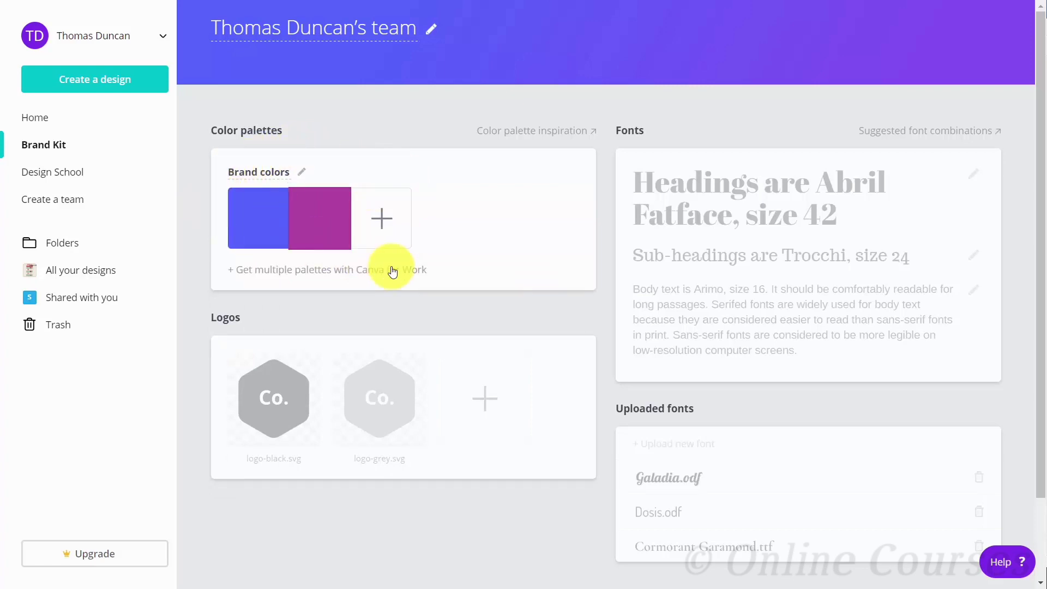
- Examine the Logos, Fonts and Uploaded fonts sections of the Brand Kit for their availability
scroll(420, 164, down, 3)
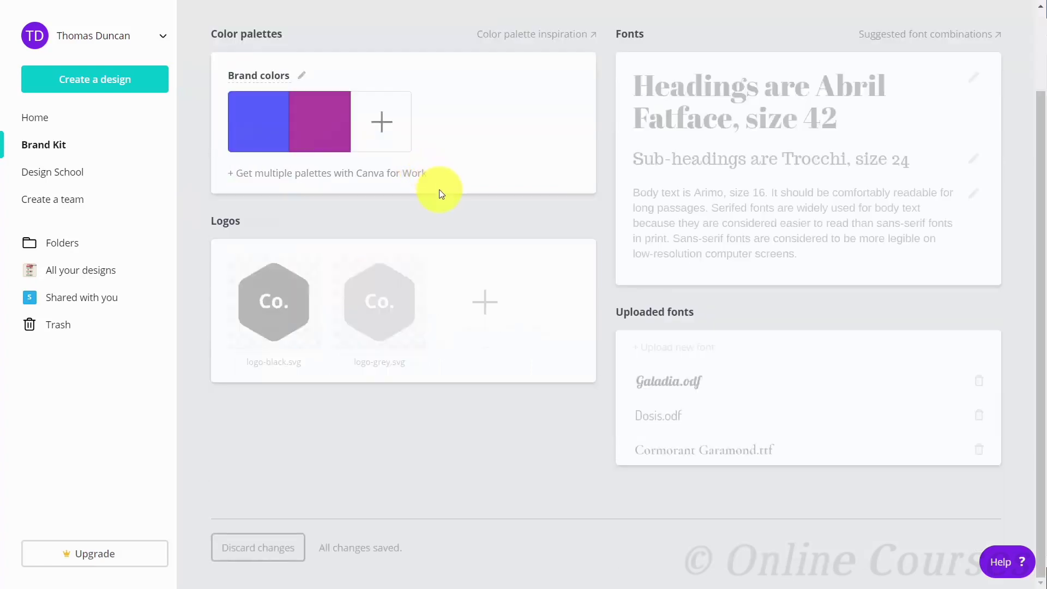
mouse_move(359, 253)
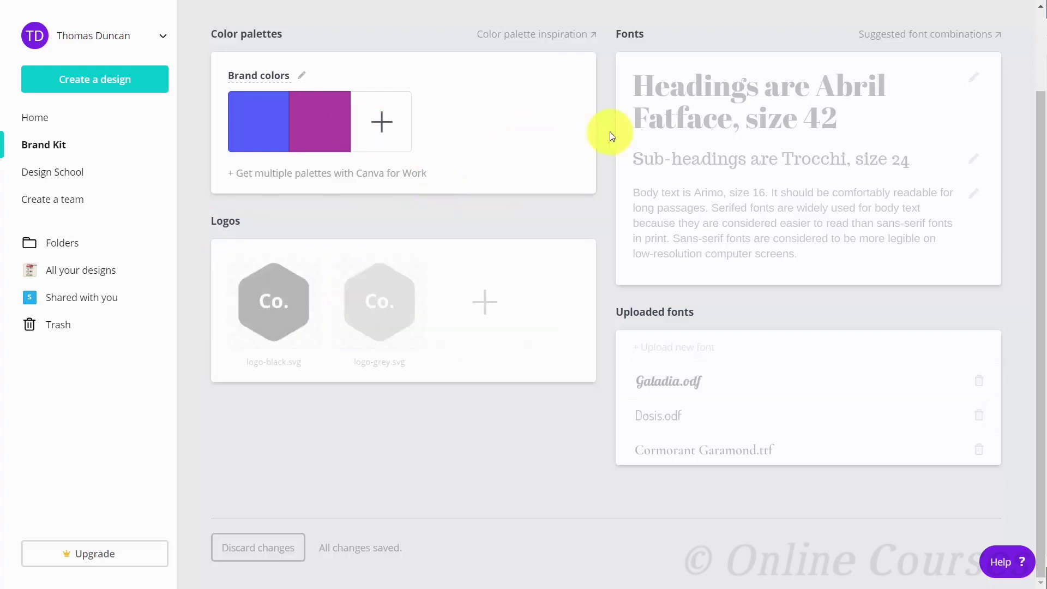
mouse_move(716, 128)
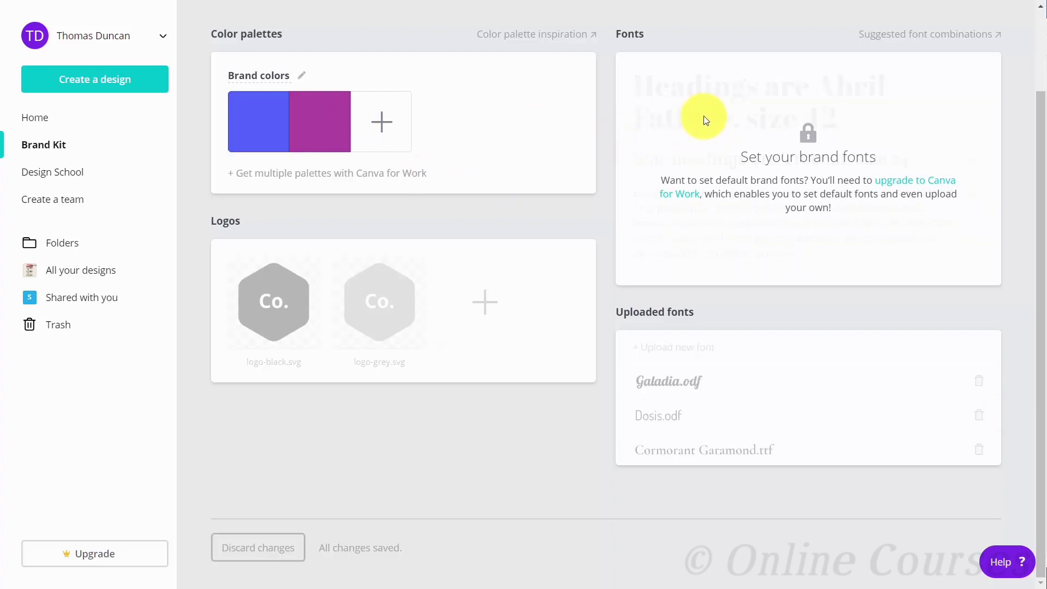
mouse_move(714, 360)
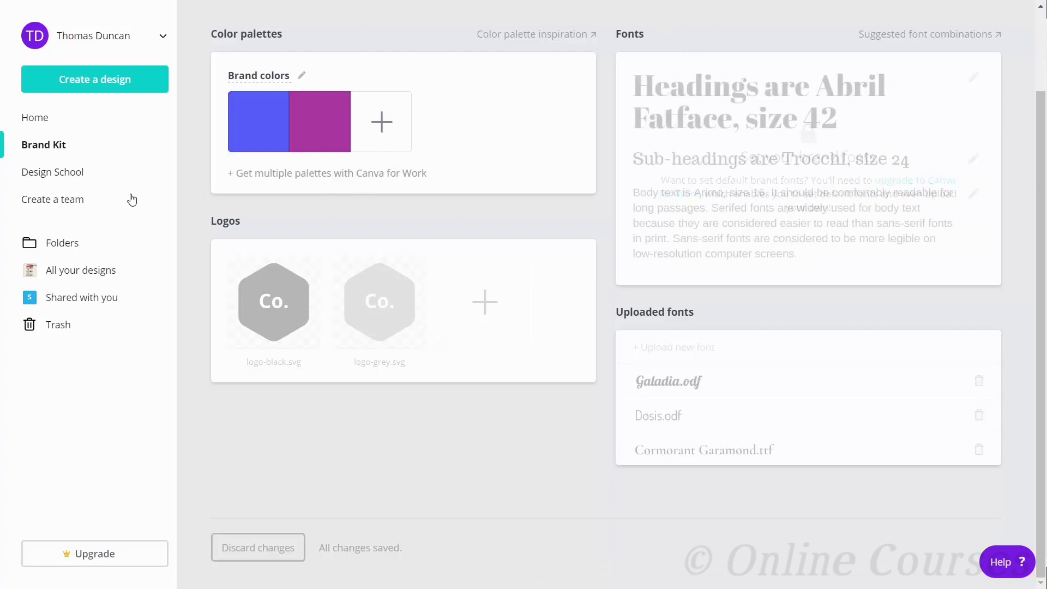
- Create a team by entering two invitees' email addresses with the Member role and sending the invitations
click(74, 201)
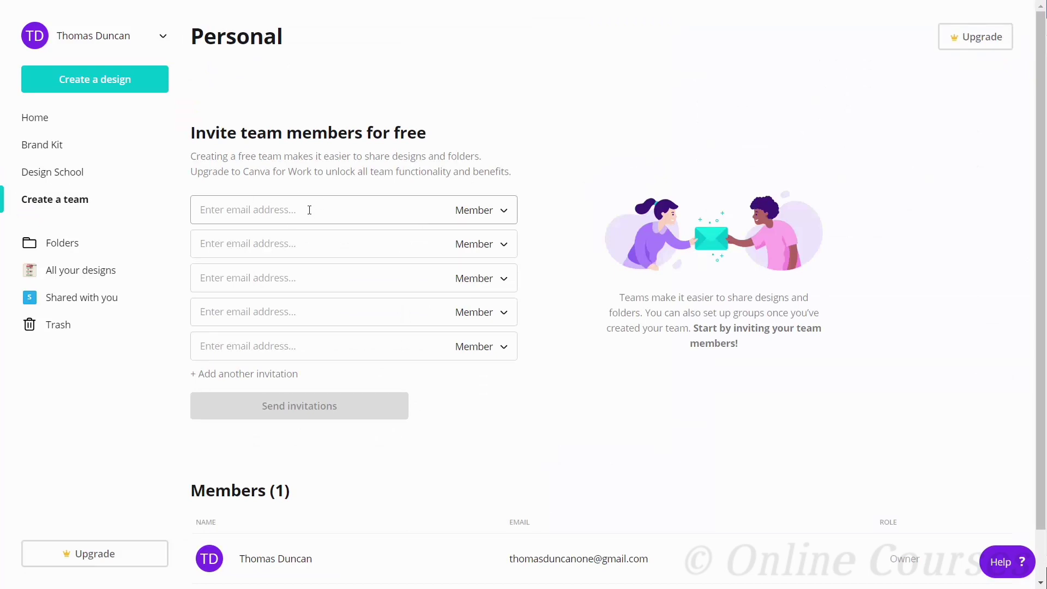
click(316, 204)
key(ctrl+v)
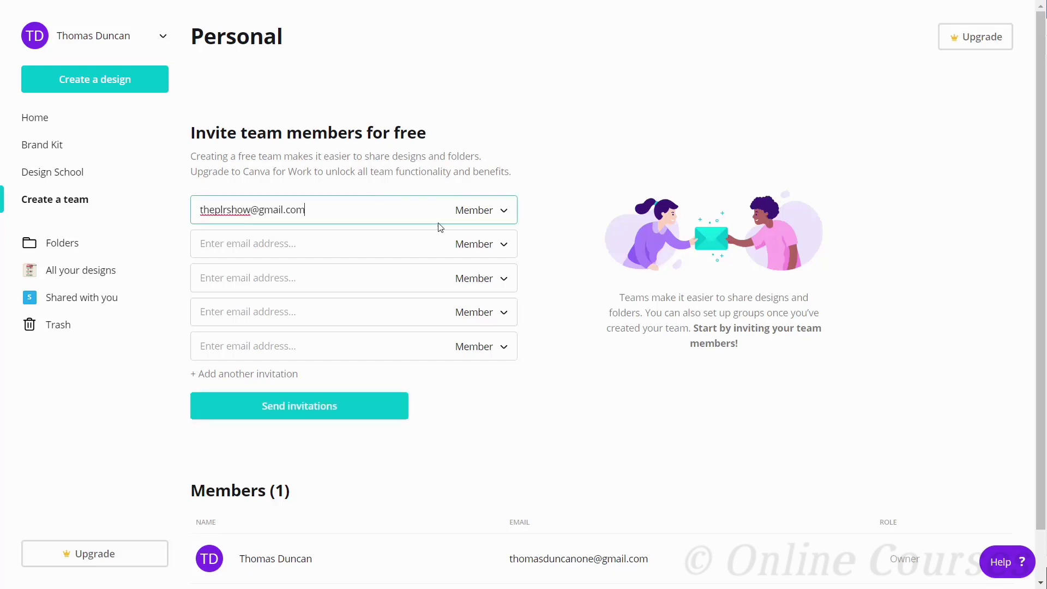
click(499, 213)
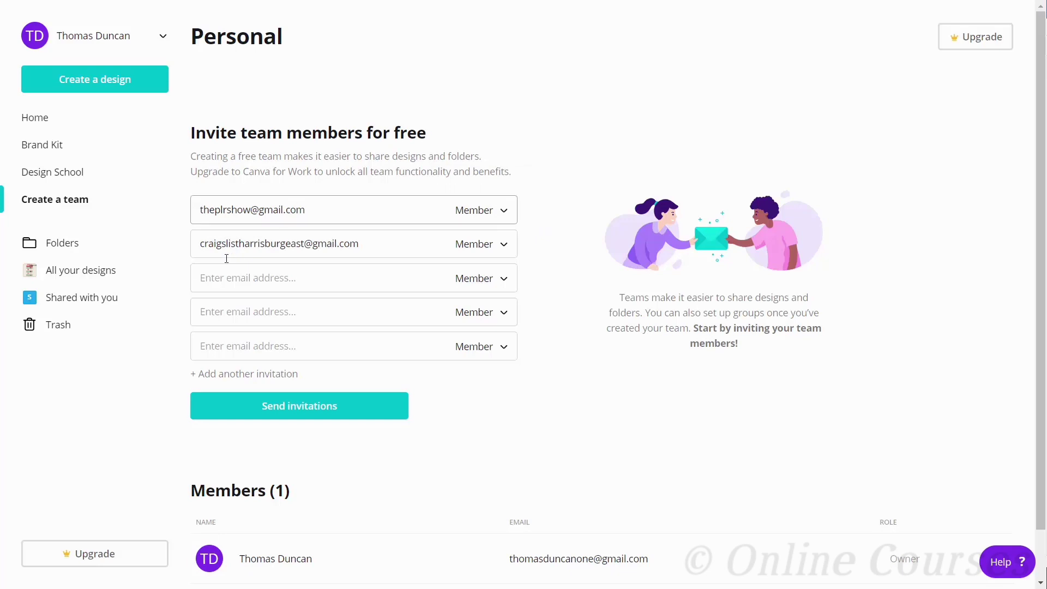
click(209, 233)
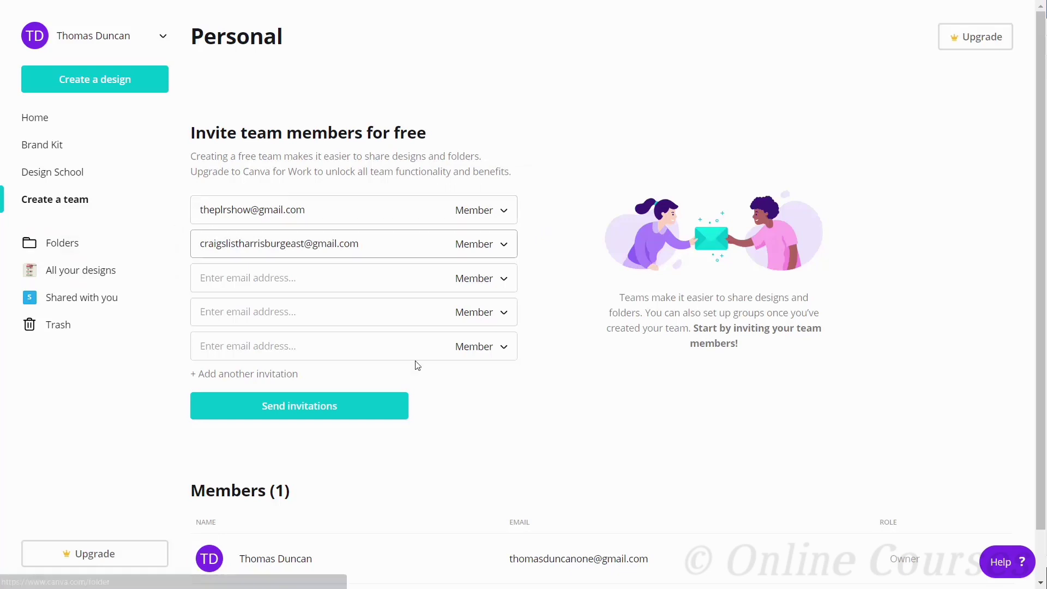
click(320, 407)
scroll(535, 426, down, 3)
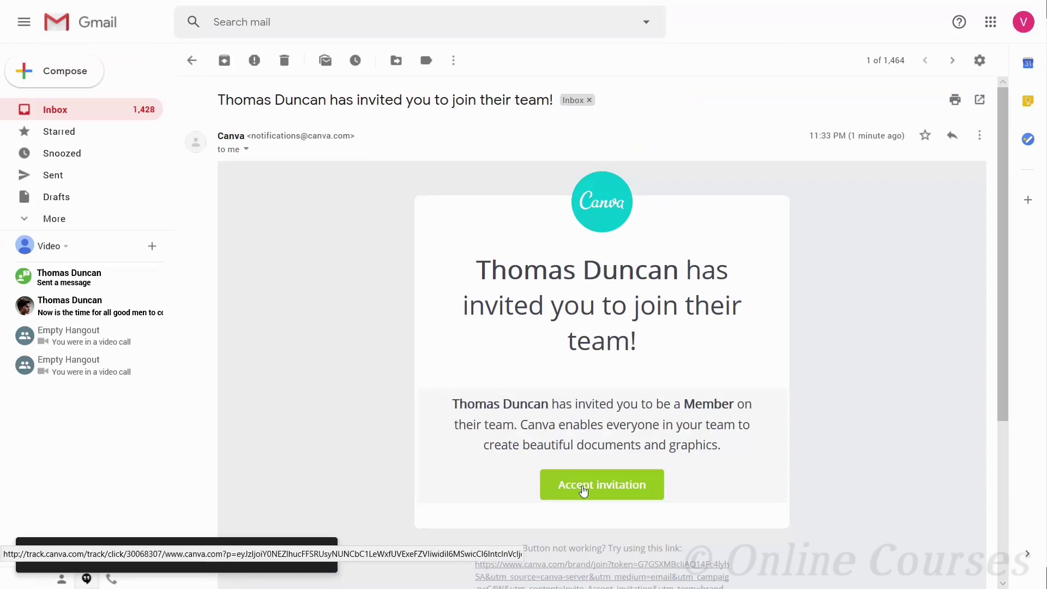
- Join the team through the Gmail invitation, registering with the invitee's name, Small business (startup, blog), email and password, and confirming the email address
click(583, 490)
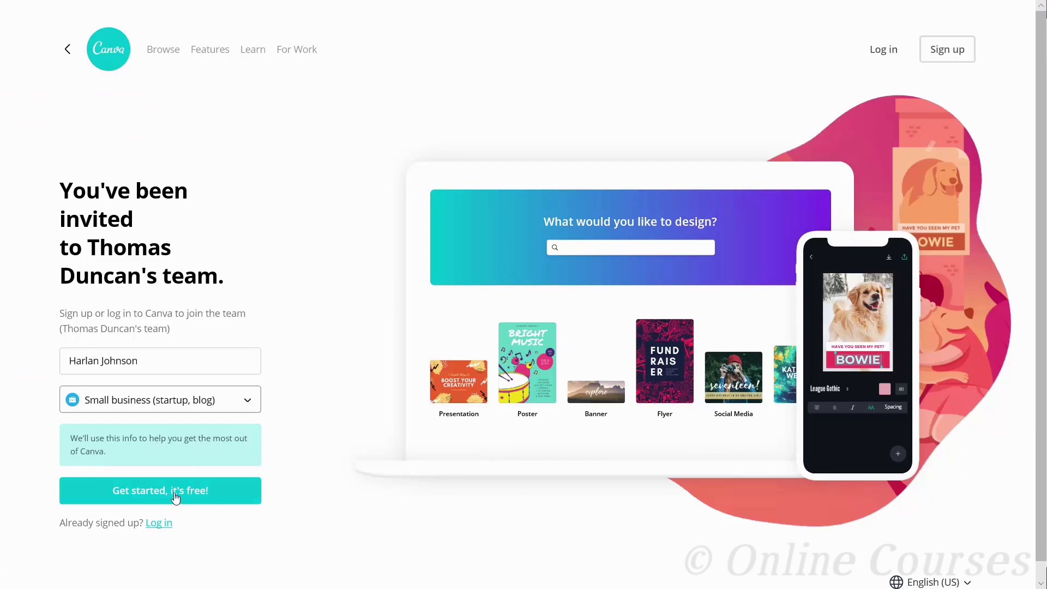
click(175, 498)
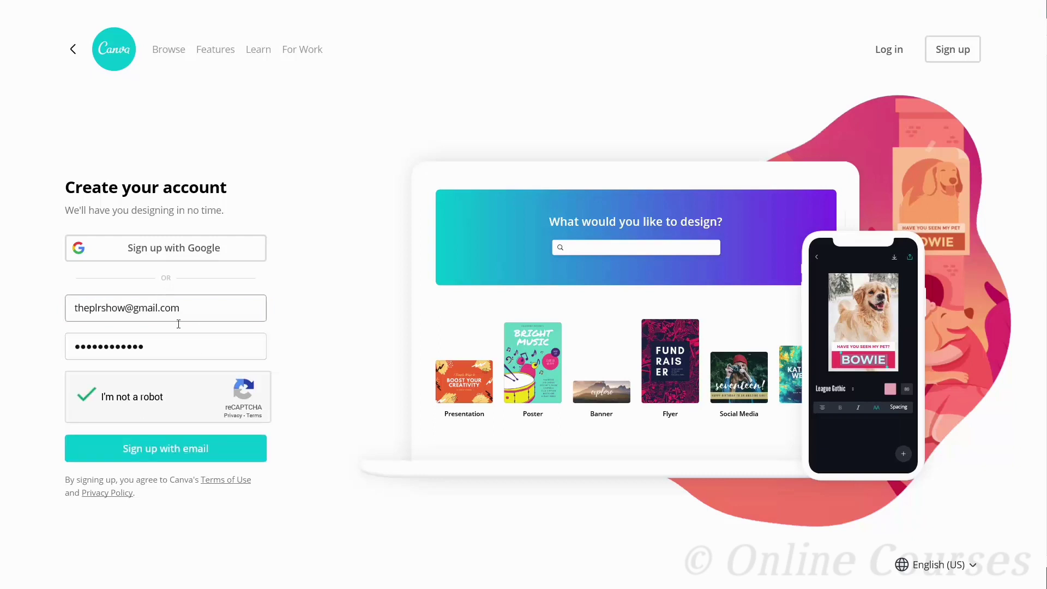
click(178, 441)
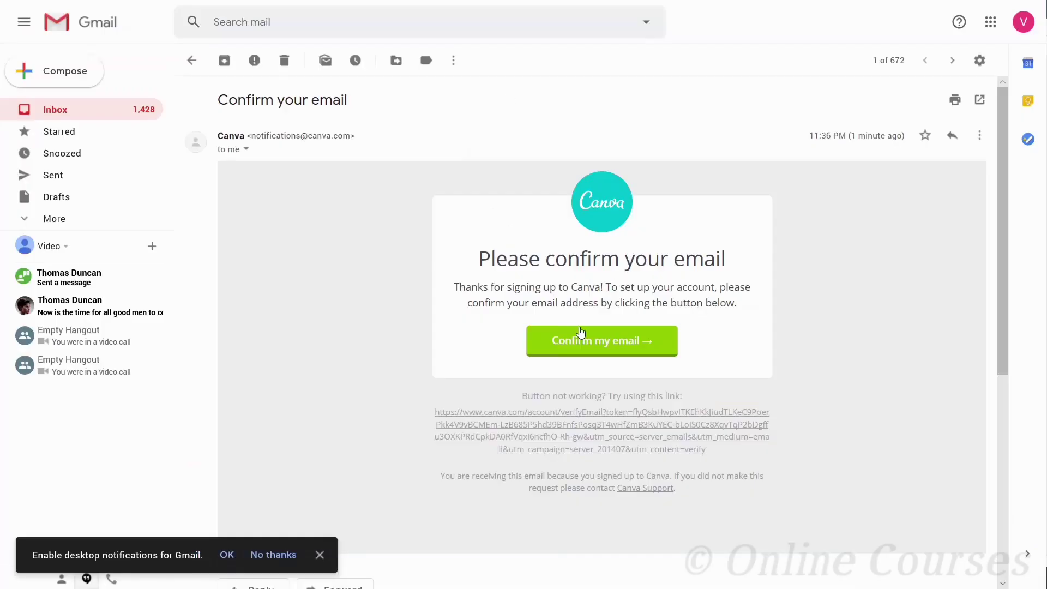
click(582, 336)
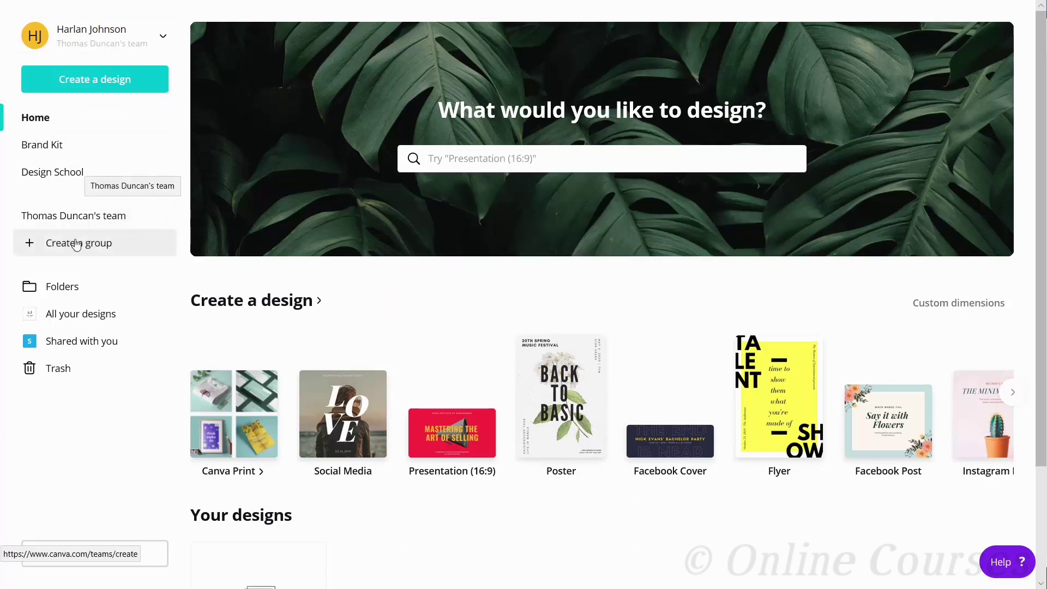
- Open the team page in the owner's account and review the list of all members
click(102, 246)
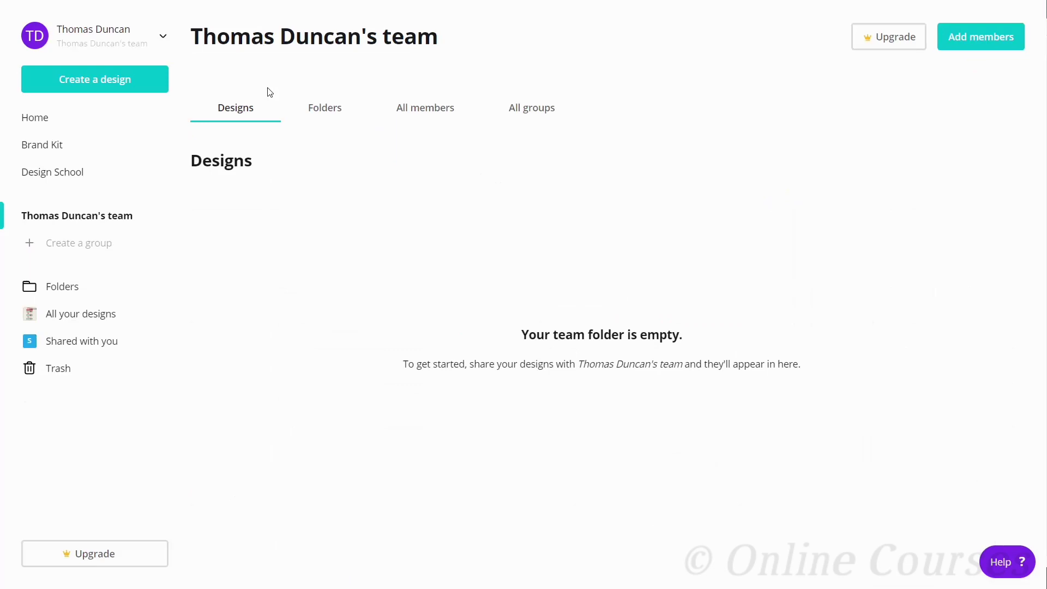
click(416, 112)
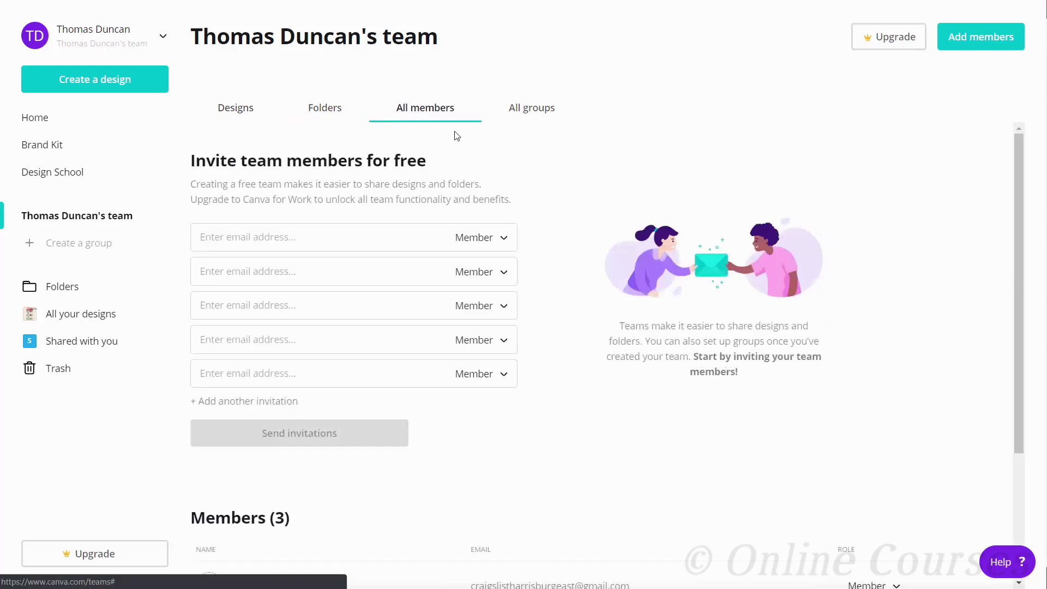
scroll(456, 136, down, 3)
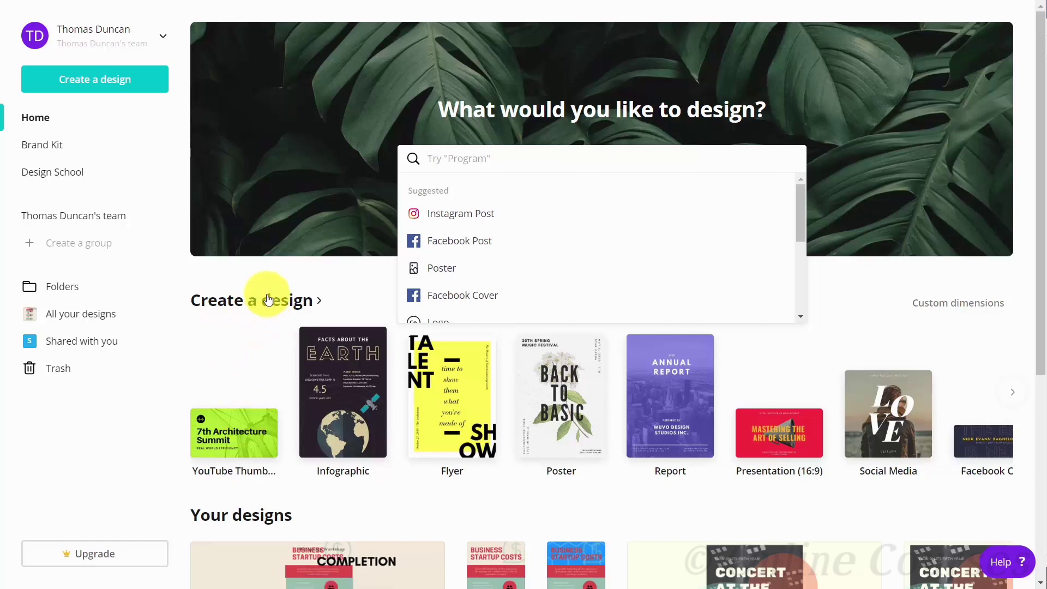
- Open the full Create a design catalogue from the home page
click(268, 300)
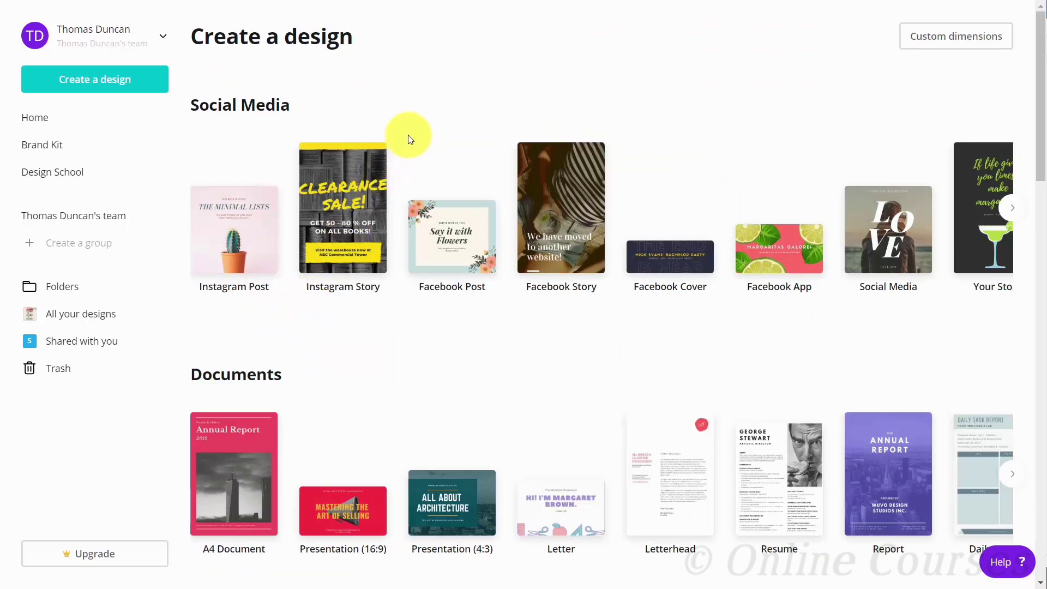
- Browse the design types from Social Media through Ads, including the further Social Media formats beyond Your Story
scroll(406, 136, down, 9)
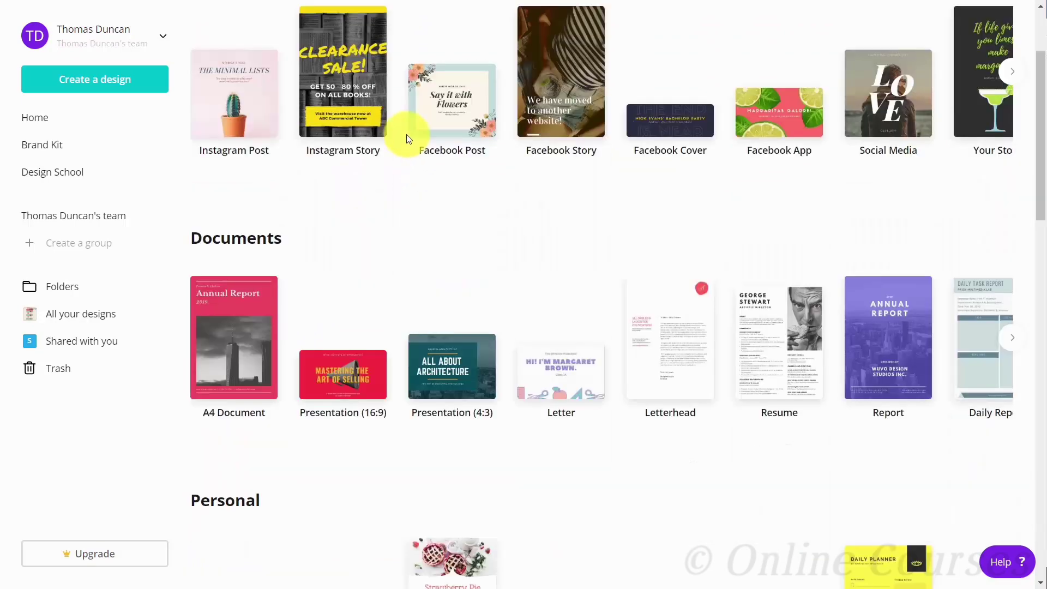
scroll(404, 135, down, 11)
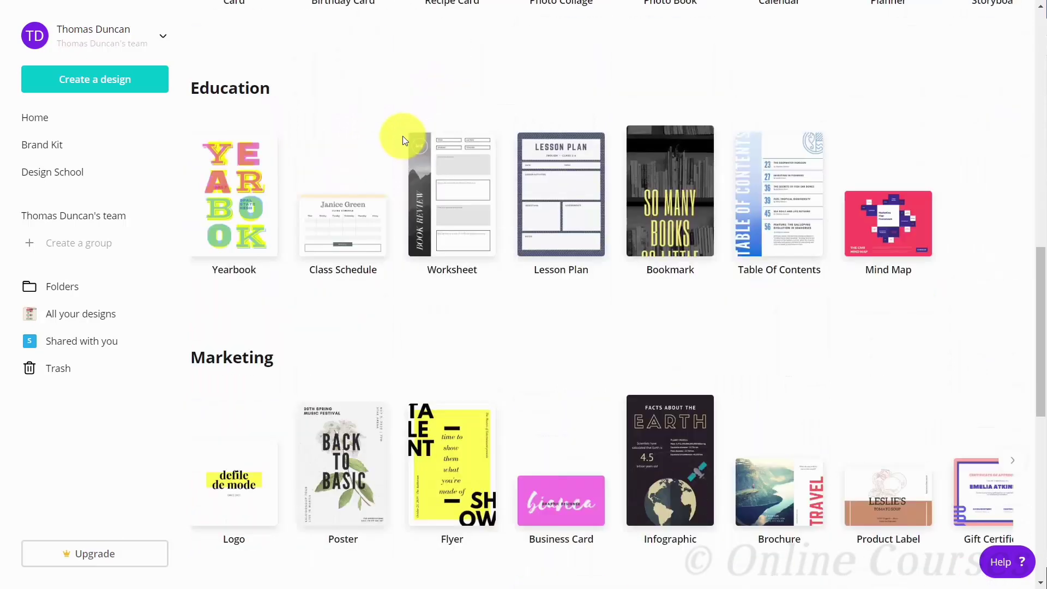
scroll(399, 141, down, 5)
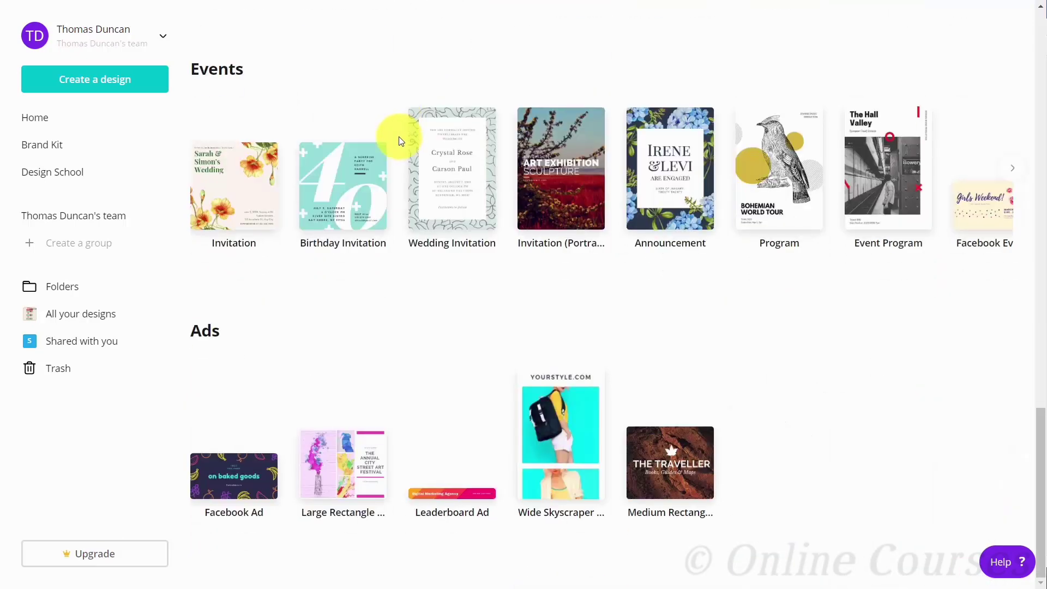
scroll(403, 152, up, 20)
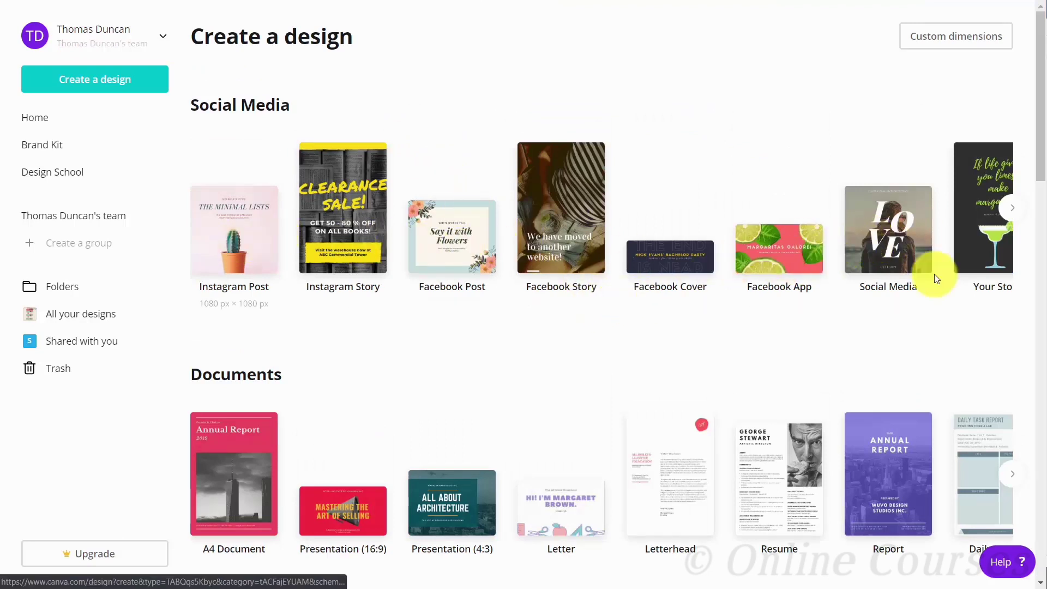
click(1014, 208)
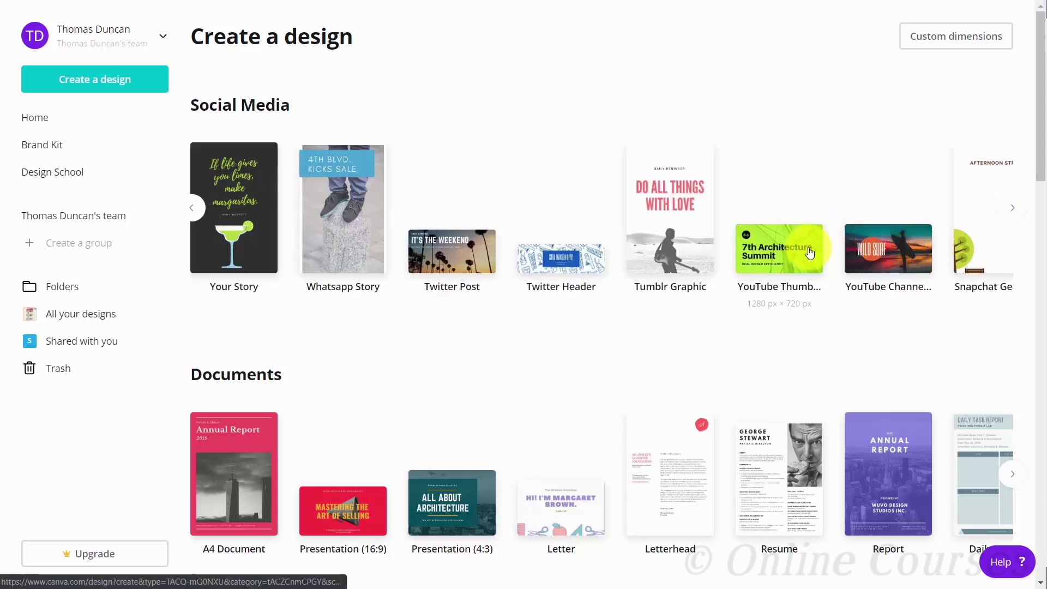
- Start a new Your Story design and browse the templates offered for it
click(234, 207)
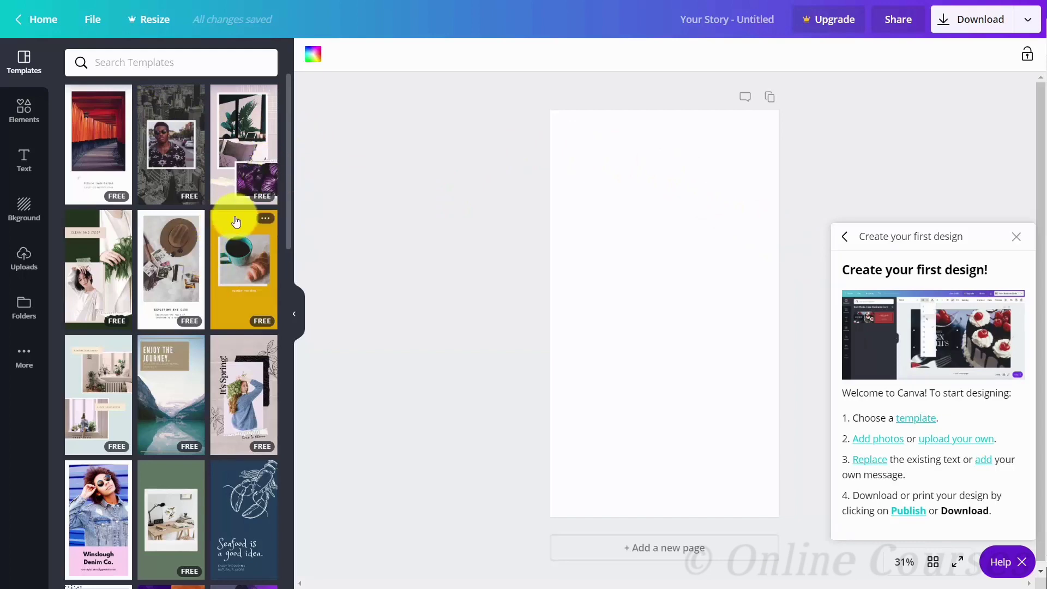
scroll(236, 221, down, 5)
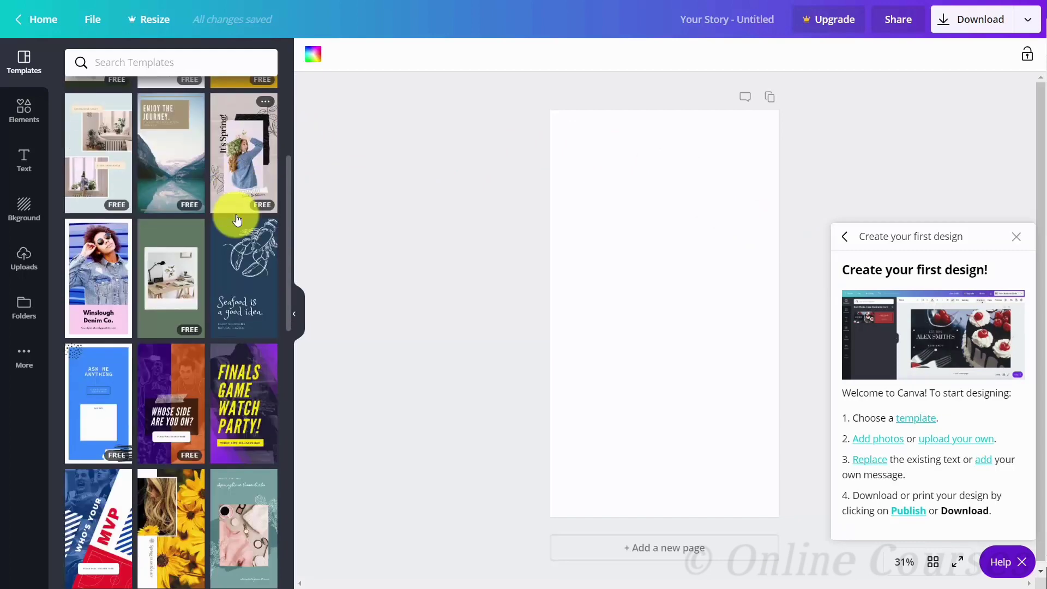
scroll(236, 220, down, 3)
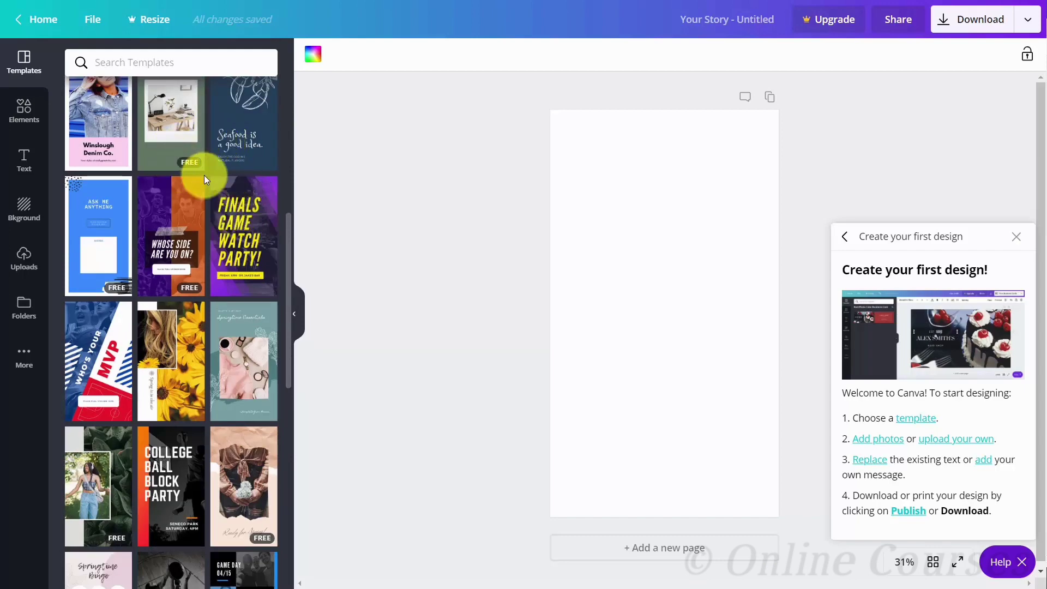
scroll(204, 176, up, 3)
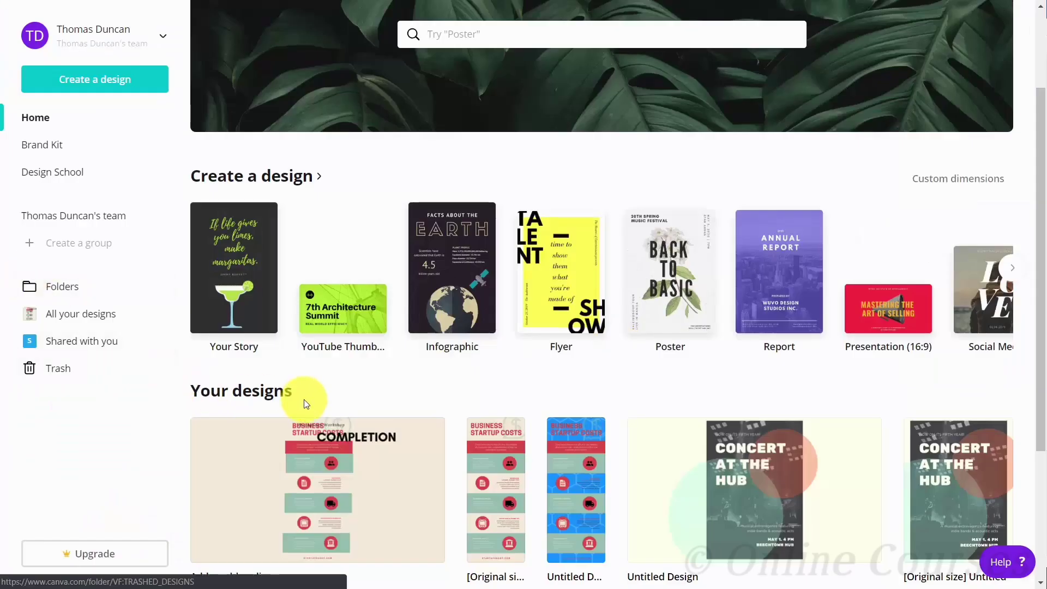
- Search the design types for "facebook" from the home page and start a Facebook App design
scroll(397, 347, down, 1)
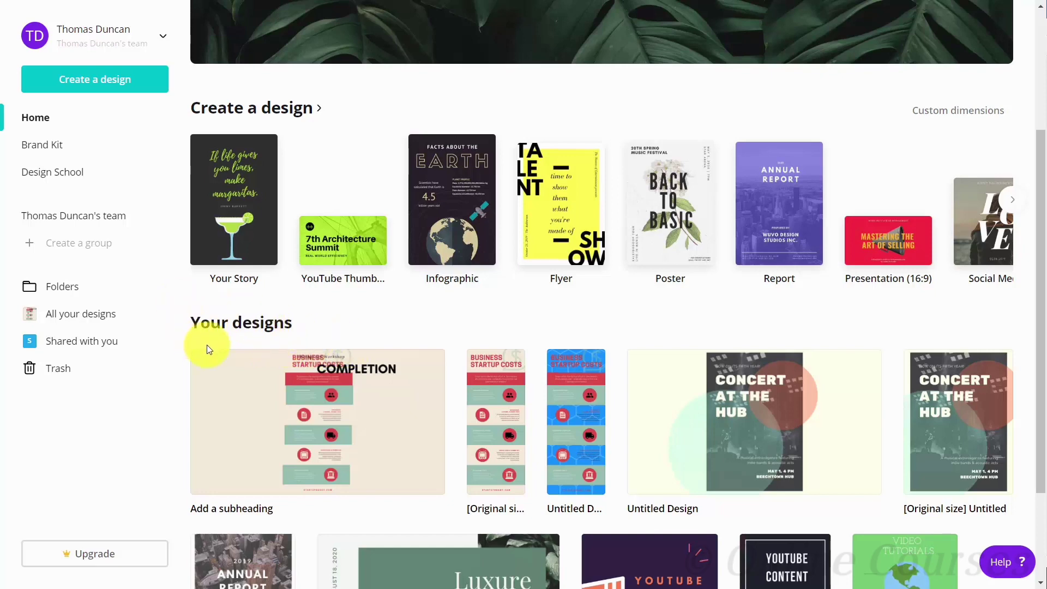
scroll(207, 346, up, 3)
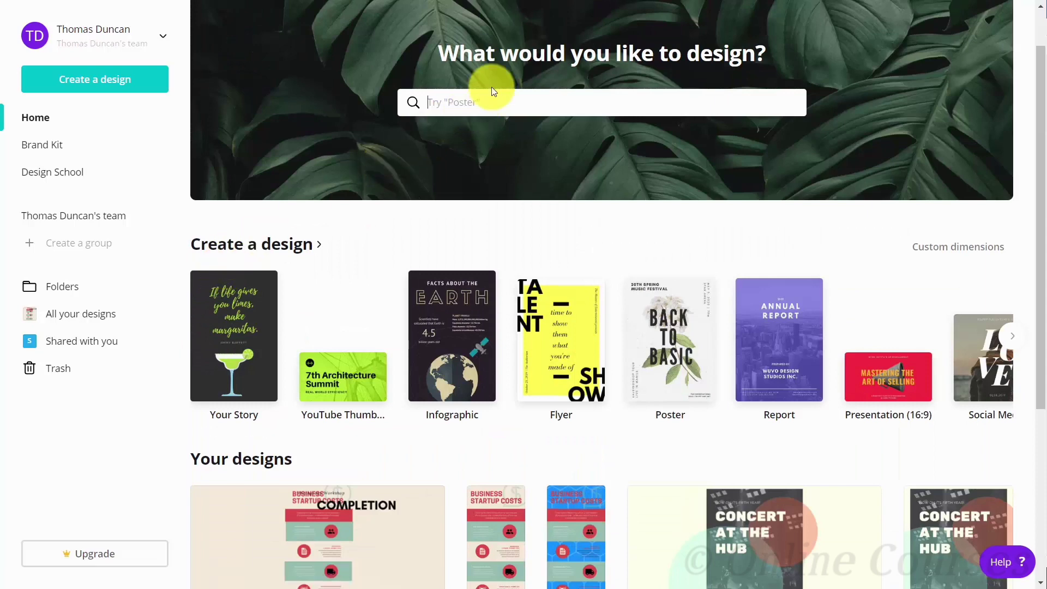
click(433, 102)
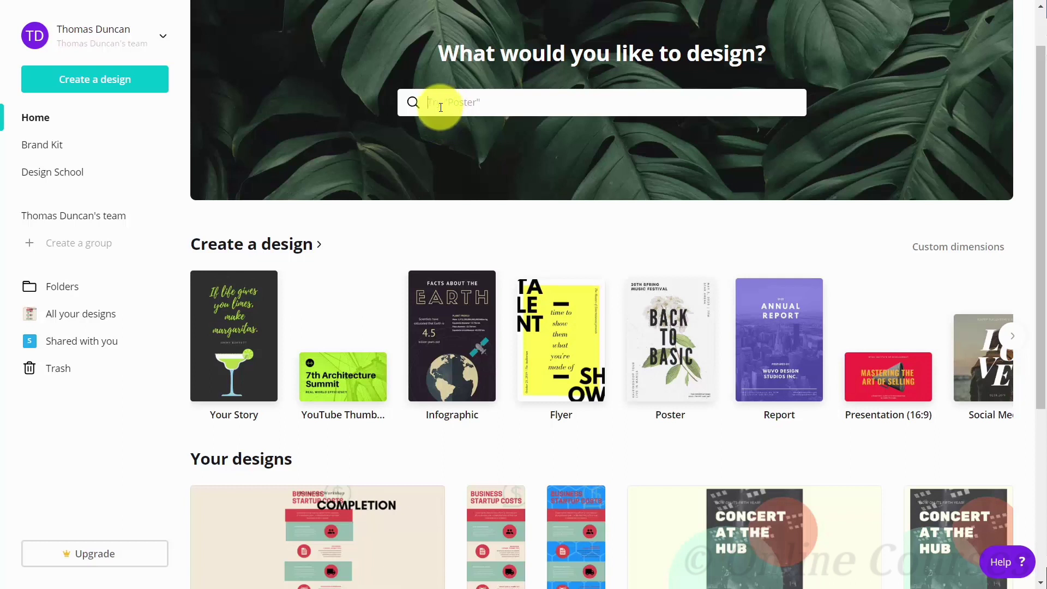
text(facebook)
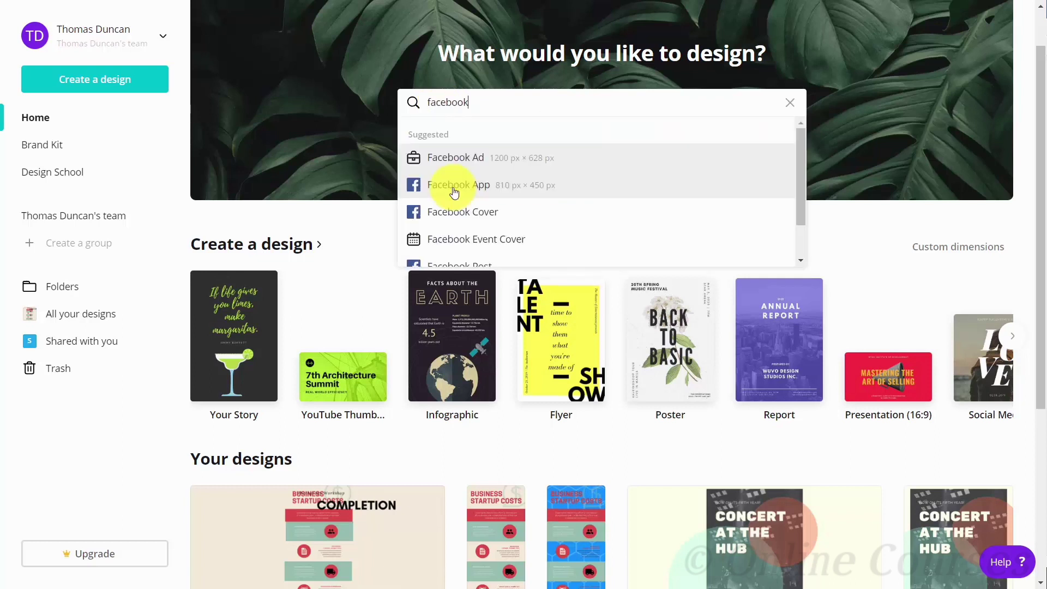
click(454, 189)
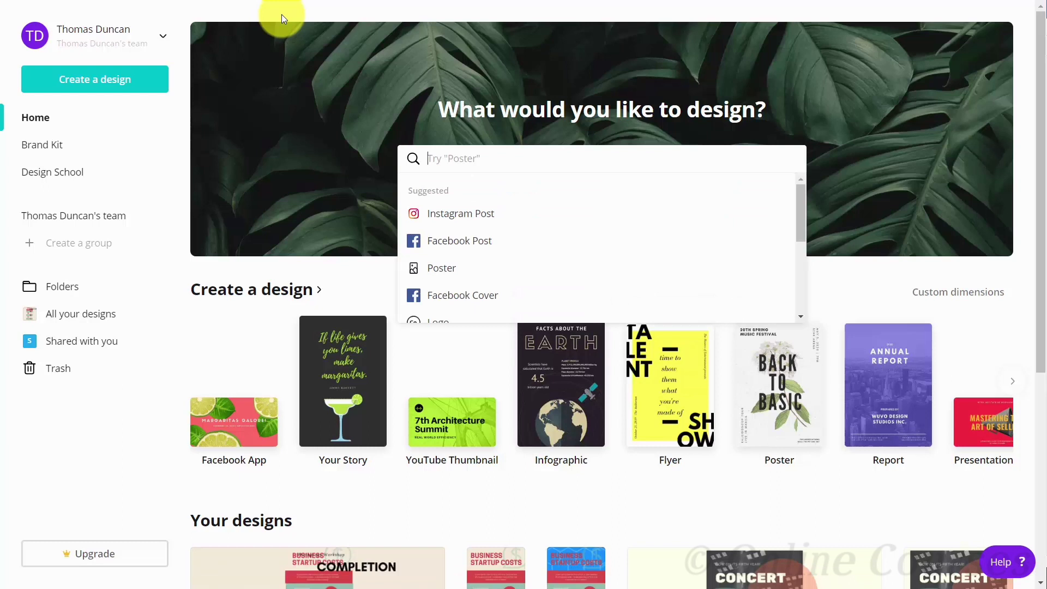
- Create a new design from the catalogue with custom dimensions of 900 × 600 px, checking the available units
click(109, 84)
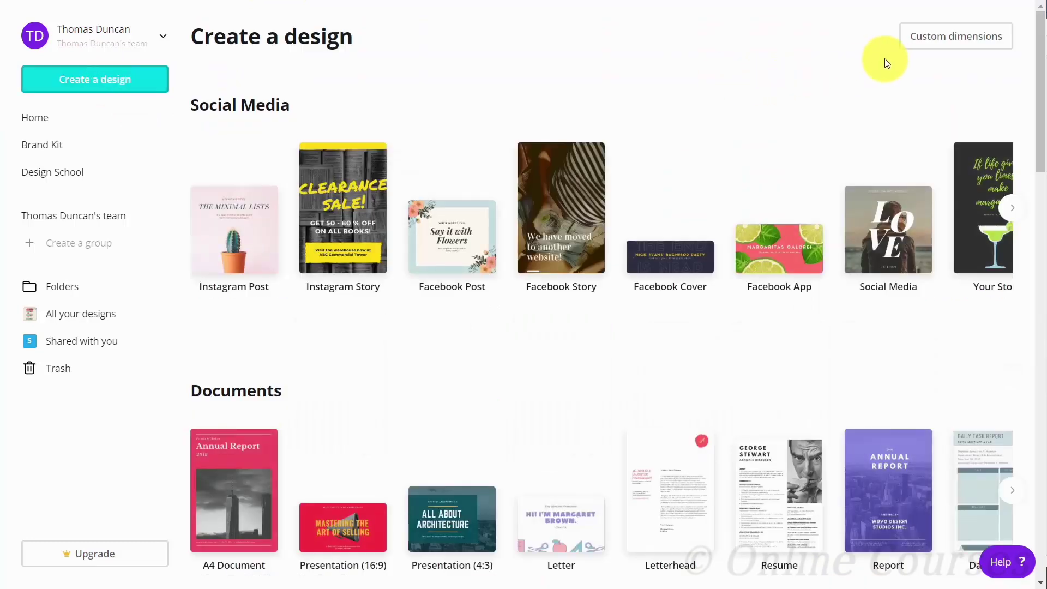
click(916, 42)
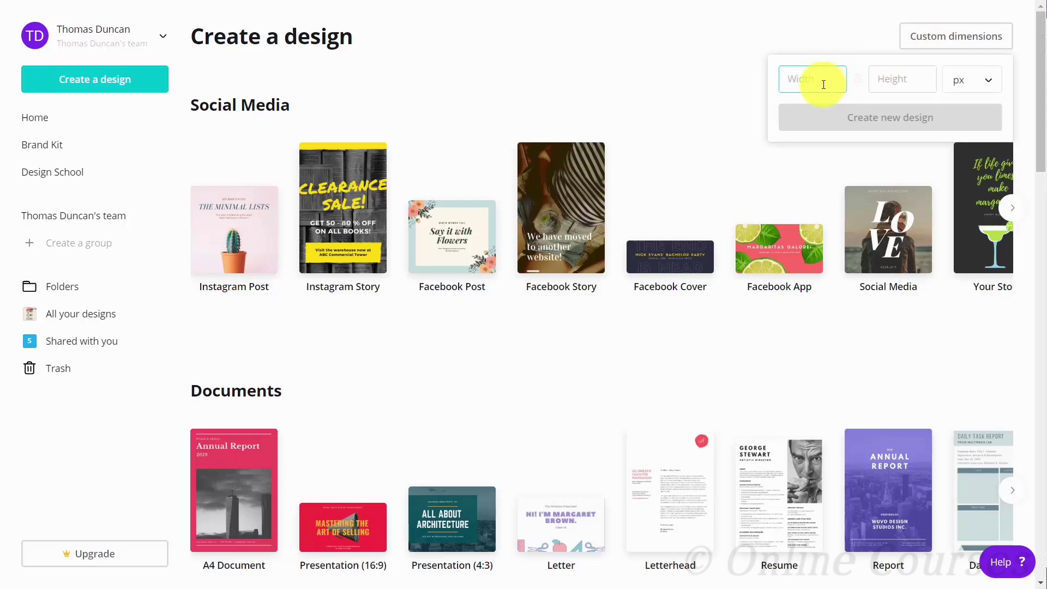
text(900)
key(Tab)
text(600)
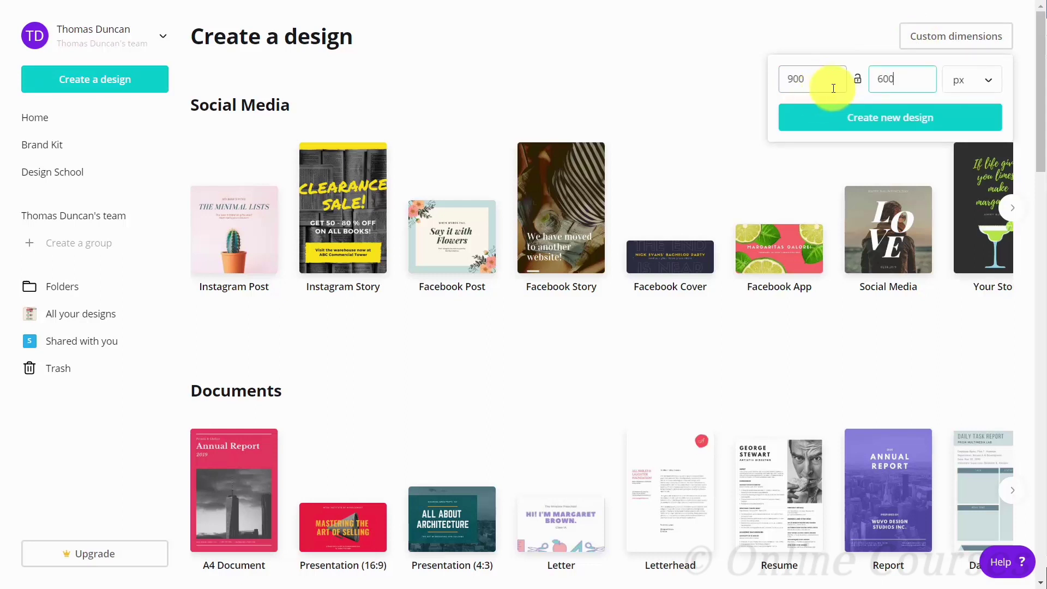
click(949, 80)
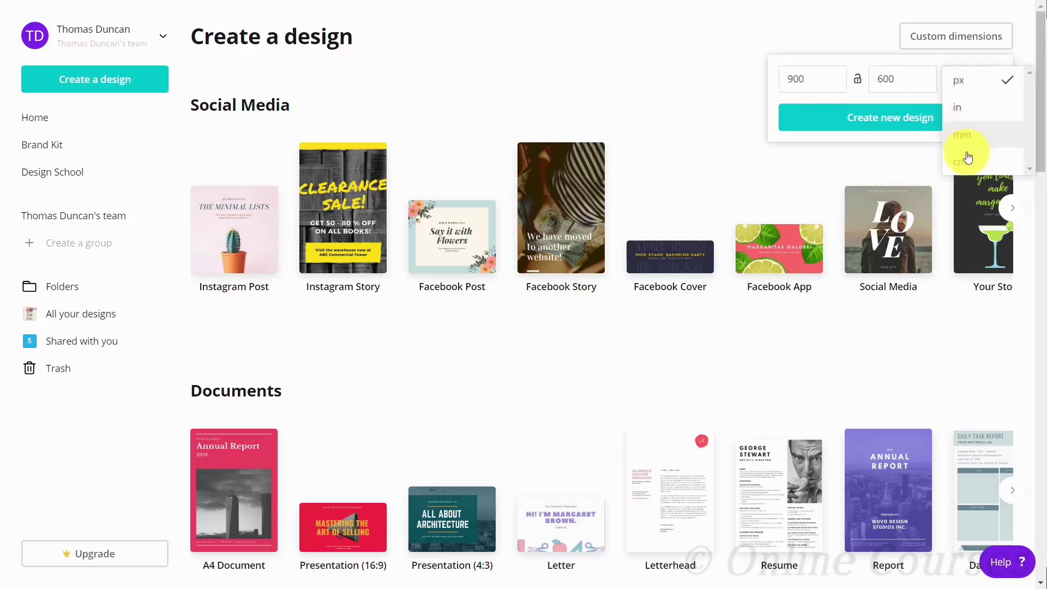
click(704, 90)
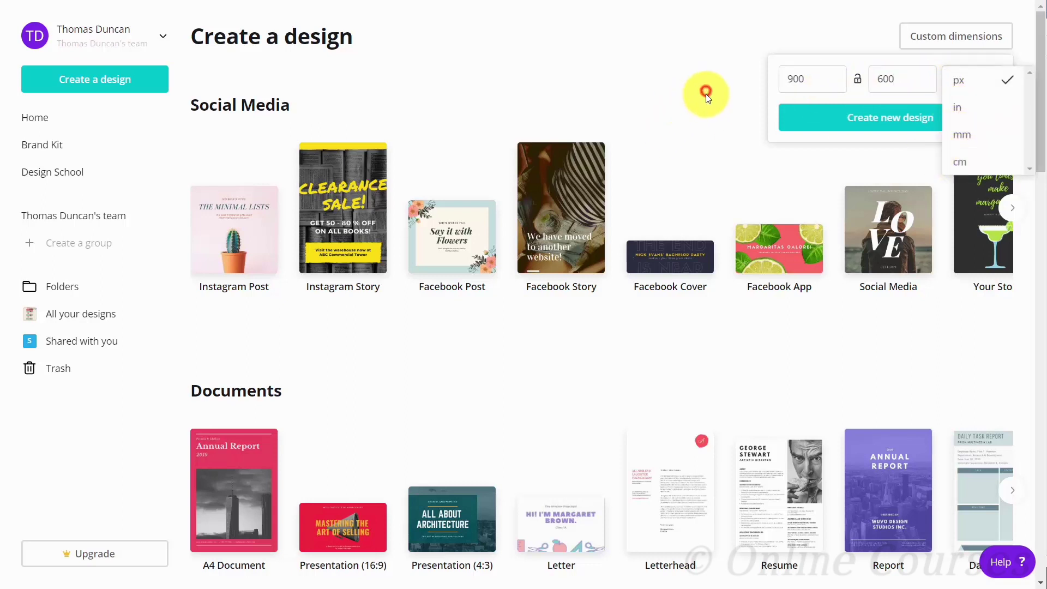
click(872, 119)
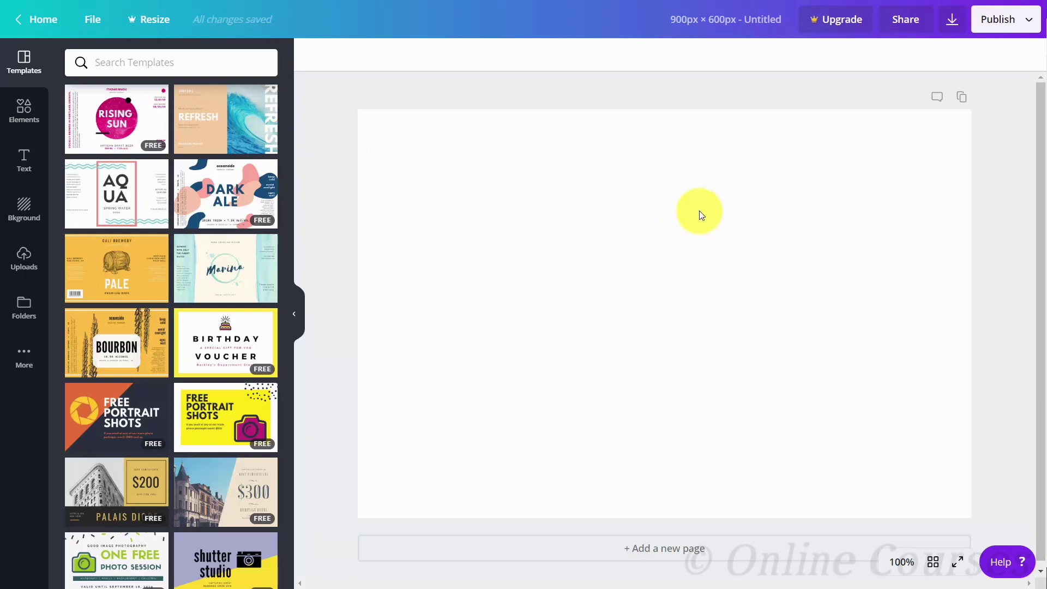
- Apply the free Dark Ale template to the blank page and look through the elements, text and background options
click(217, 191)
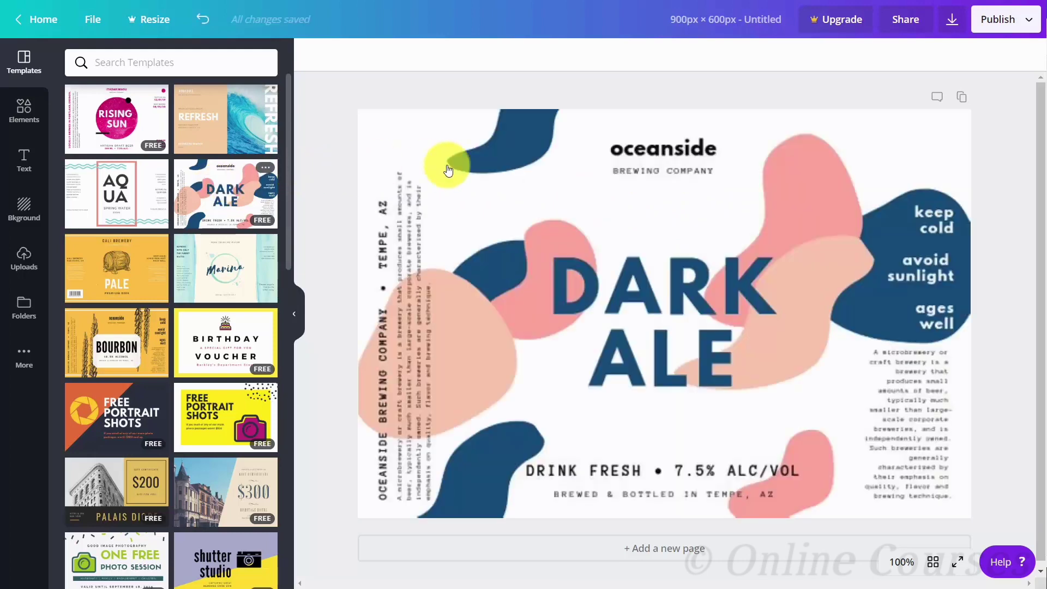
click(496, 178)
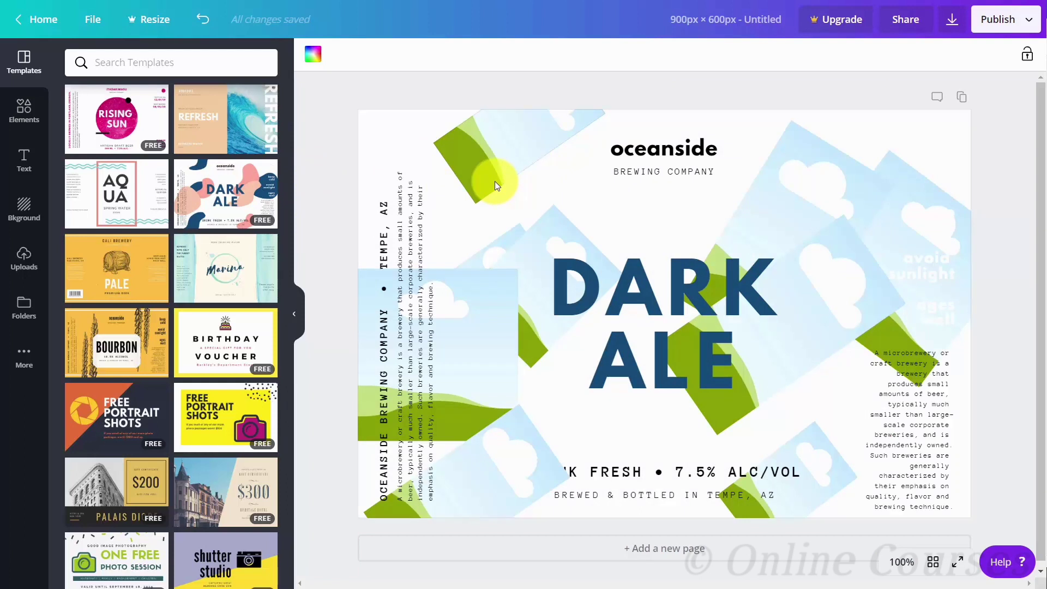
click(21, 116)
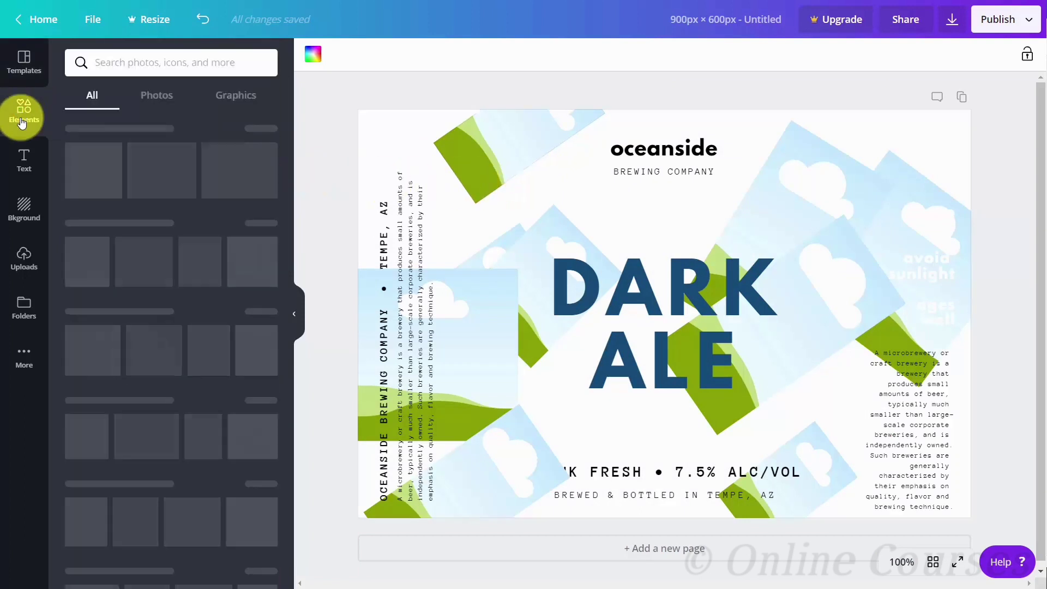
click(23, 161)
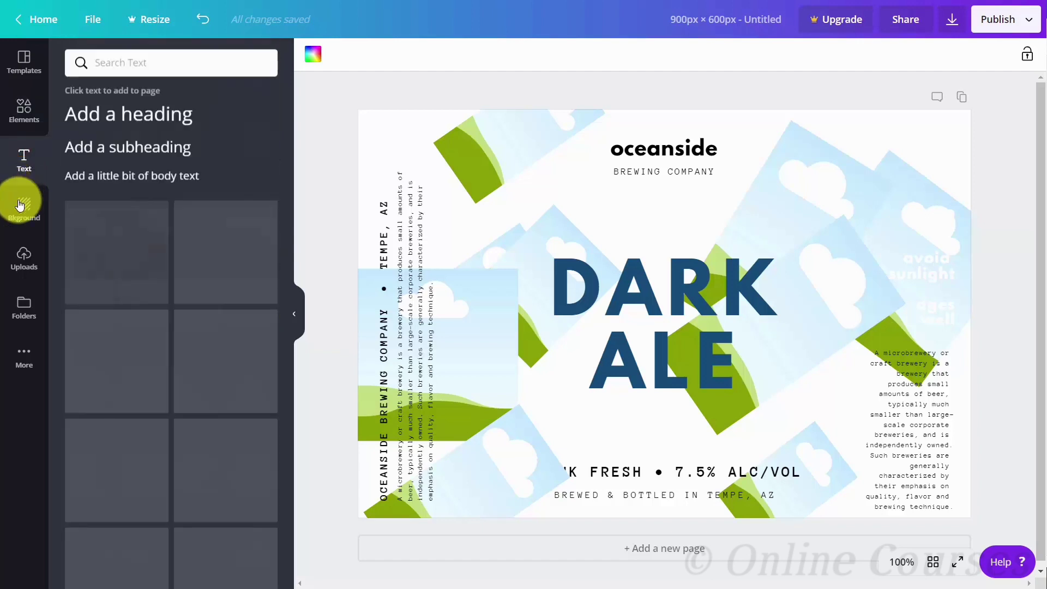
click(21, 205)
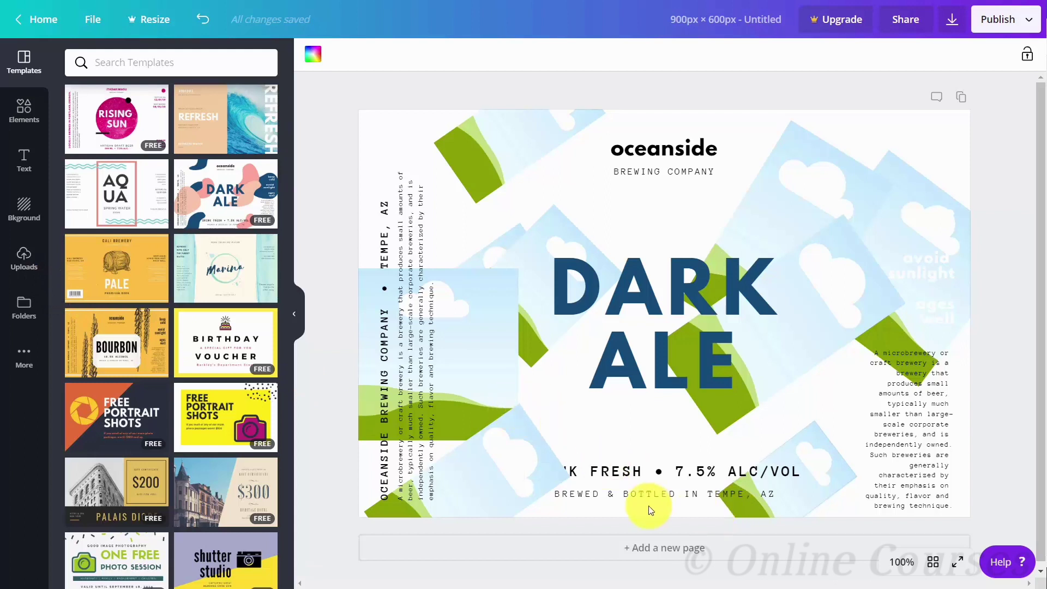
- Add a second page with the Marina water label template and duplicate that page
click(650, 554)
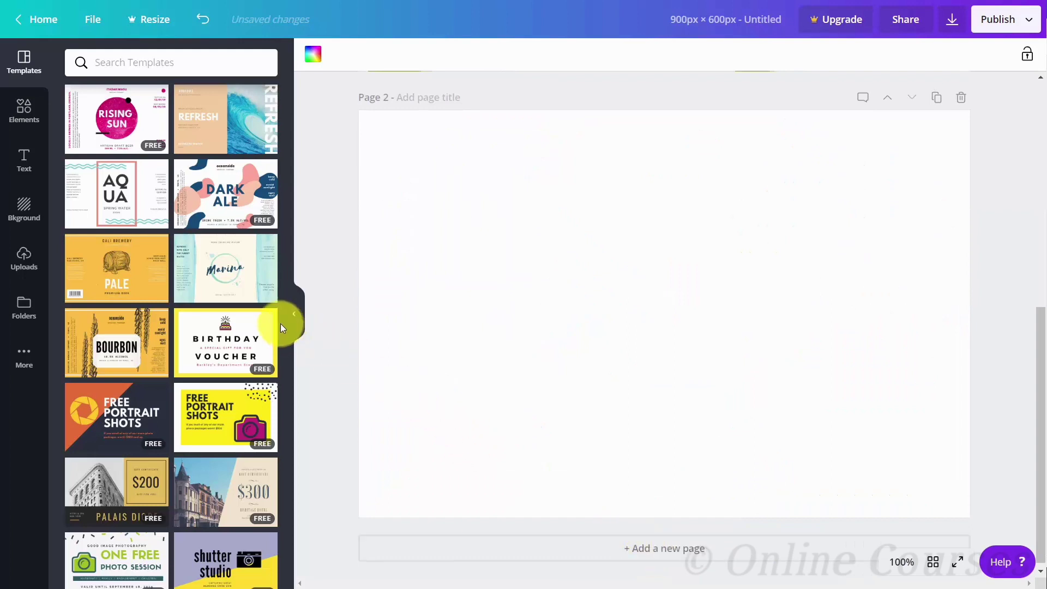
click(217, 270)
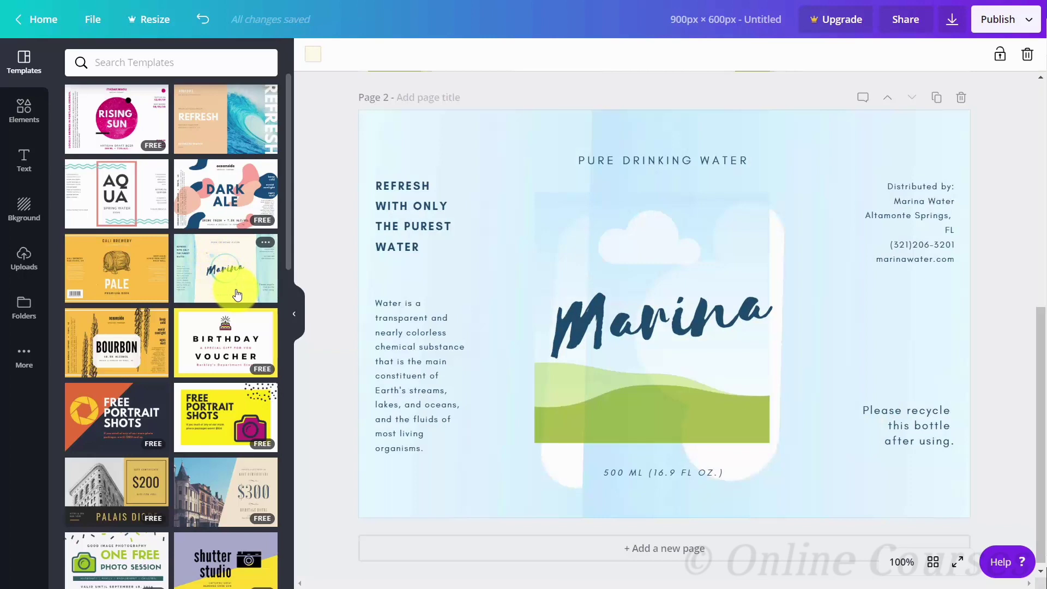
scroll(865, 169, up, 2)
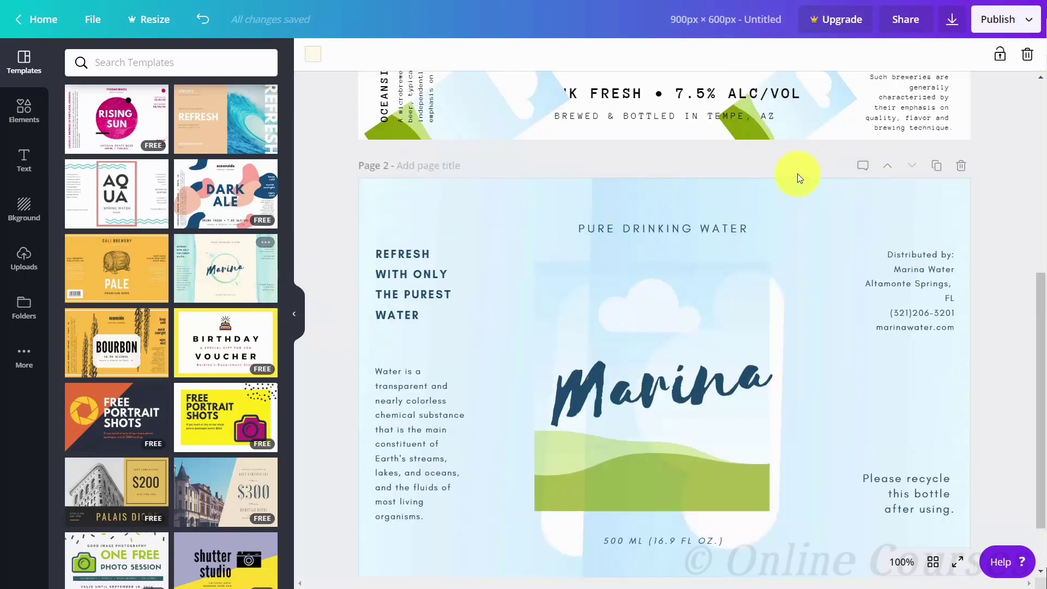
click(935, 168)
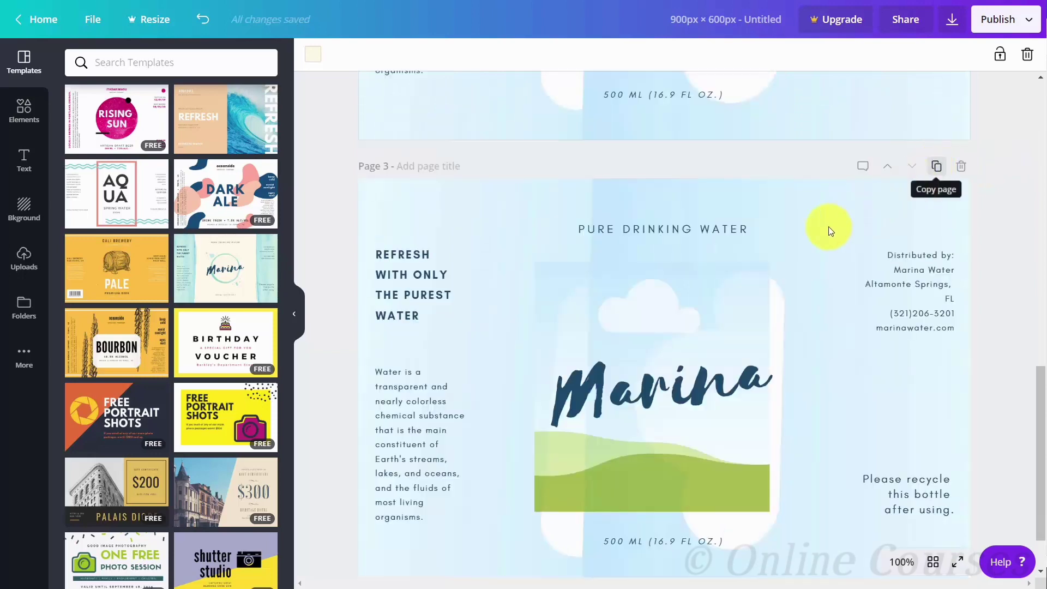
- Add and save the note "Now is the time for all good Men to come to the aid of their country." on page 2
scroll(820, 228, up, 7)
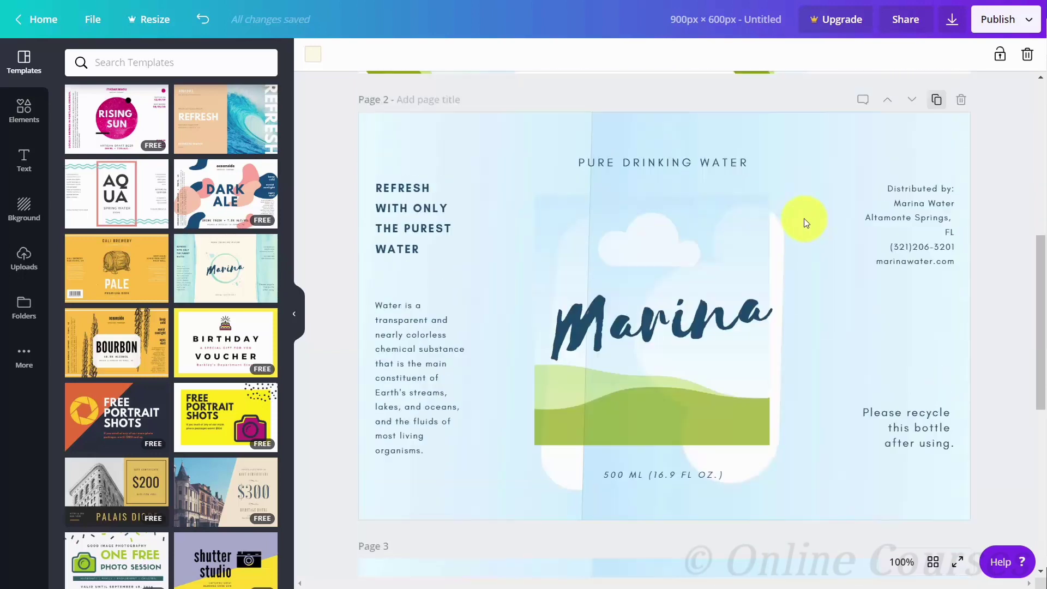
scroll(624, 221, down, 8)
scroll(608, 228, up, 3)
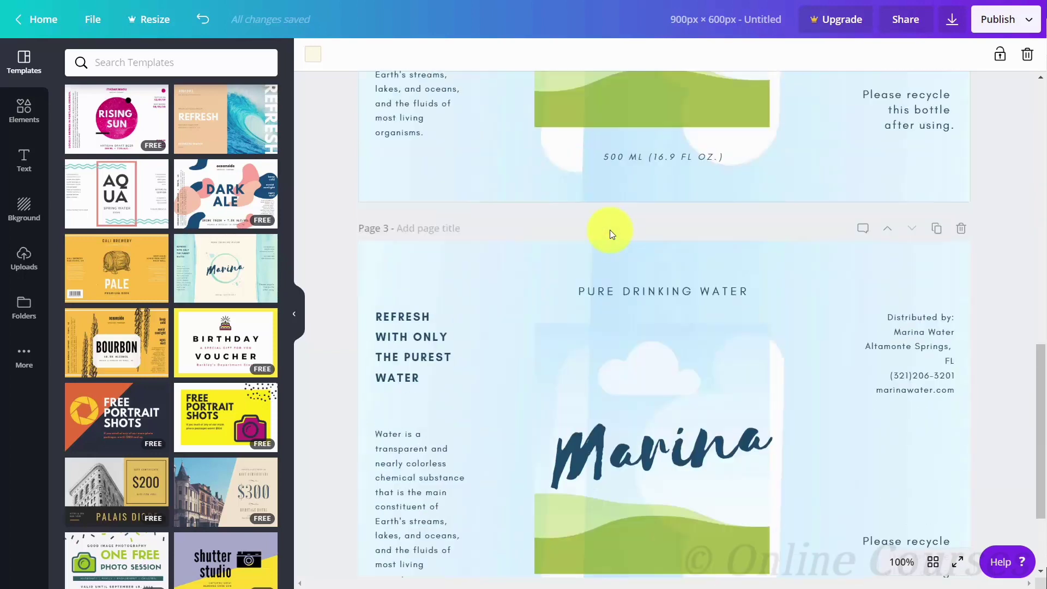
scroll(610, 230, up, 7)
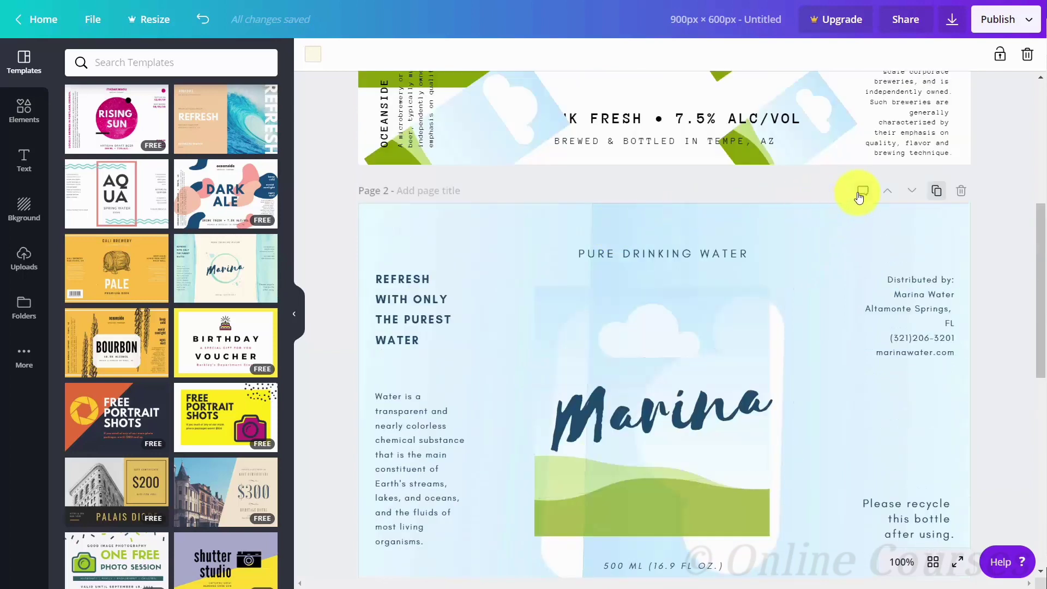
click(865, 189)
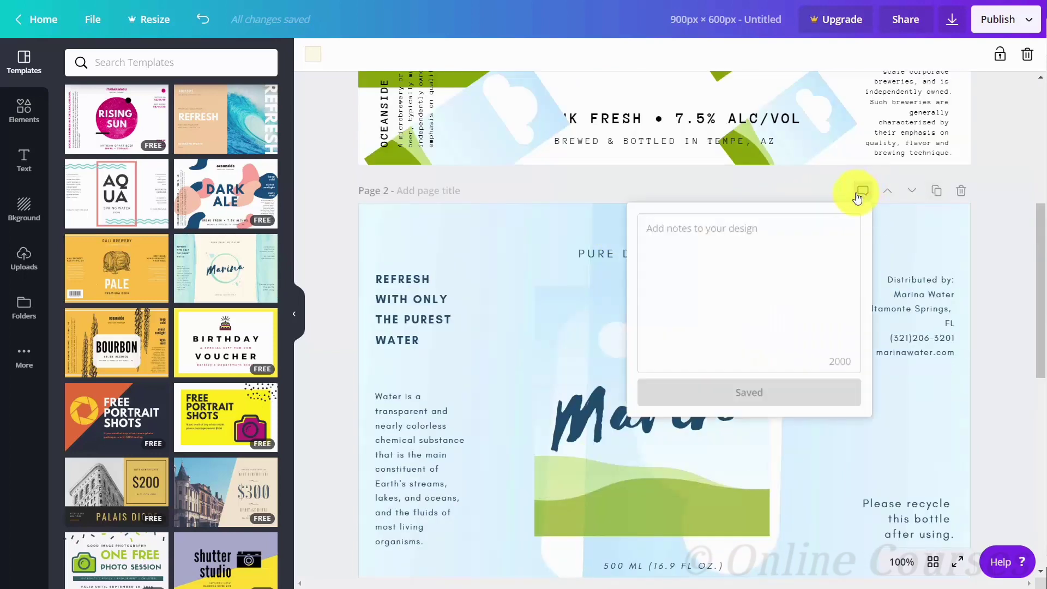
text(Now is the time for all good Men to come to the aid of their country.)
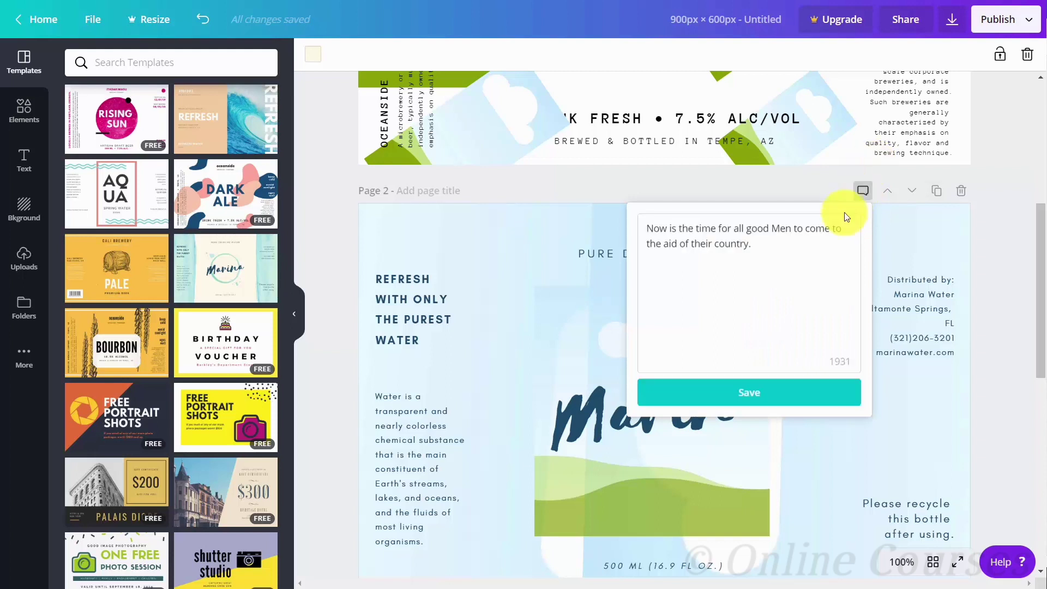
click(746, 396)
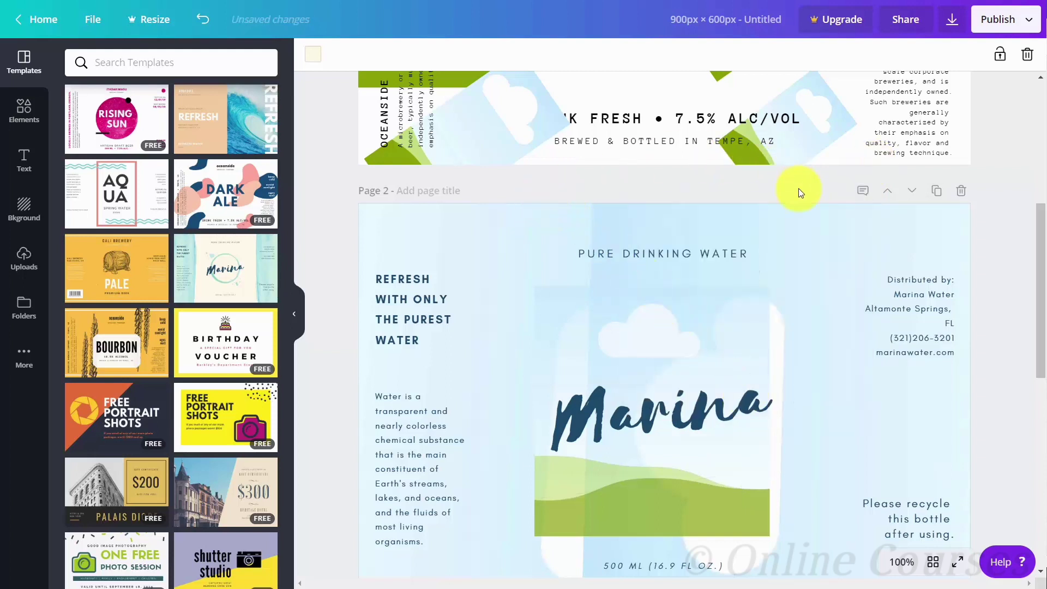
- Delete the second page carrying the note and check the remaining pages of the design
click(962, 195)
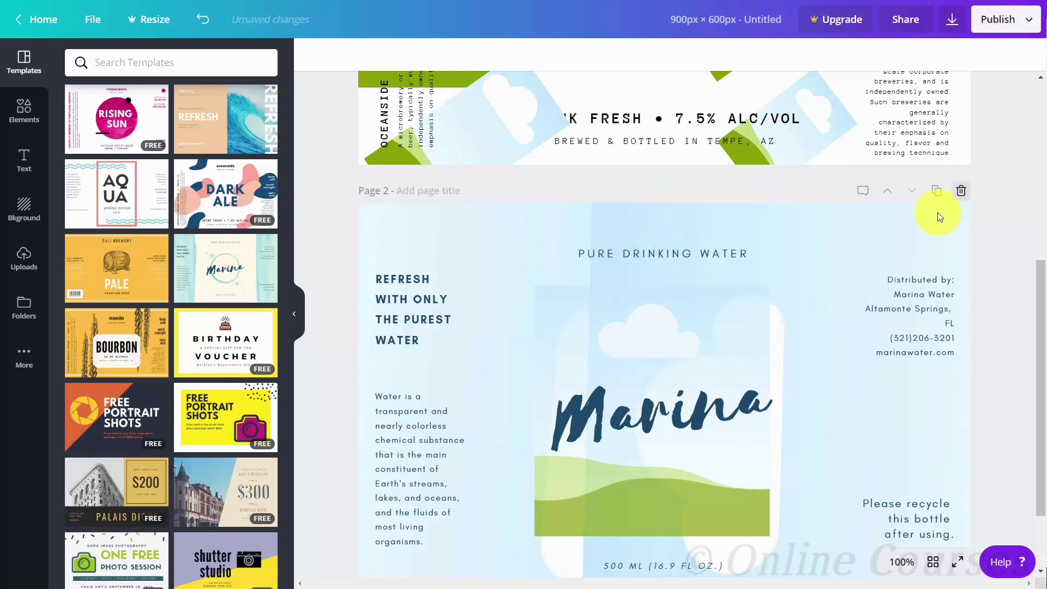
scroll(932, 233, up, 5)
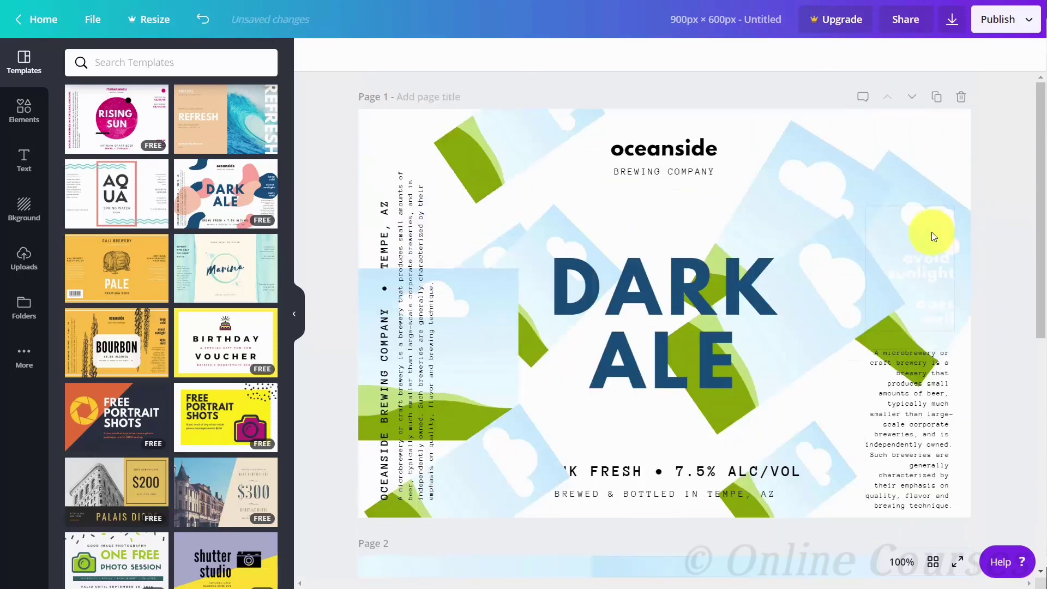
scroll(932, 232, down, 5)
scroll(932, 232, up, 6)
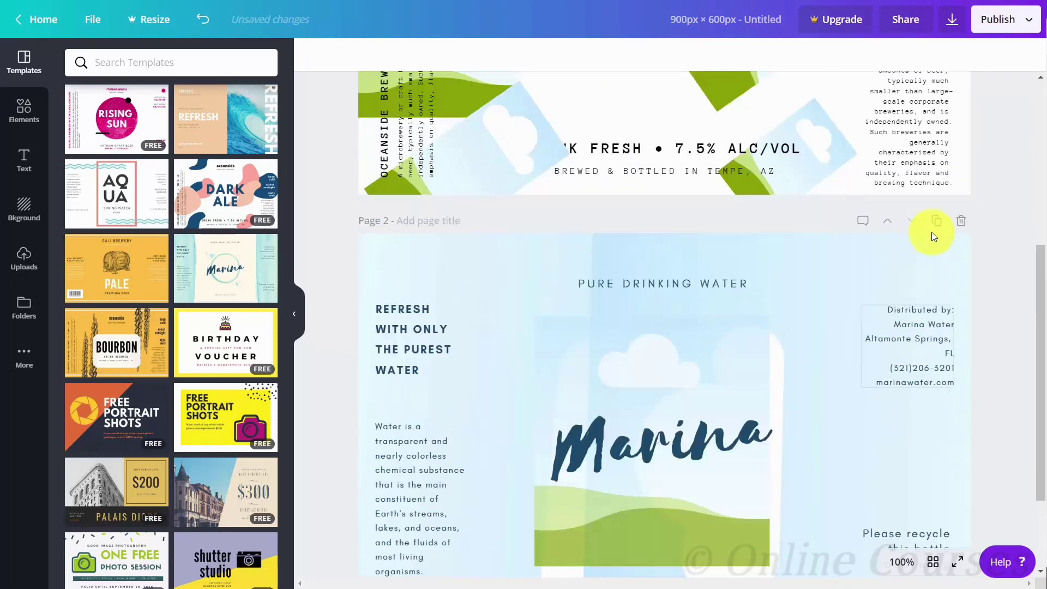
scroll(932, 231, up, 2)
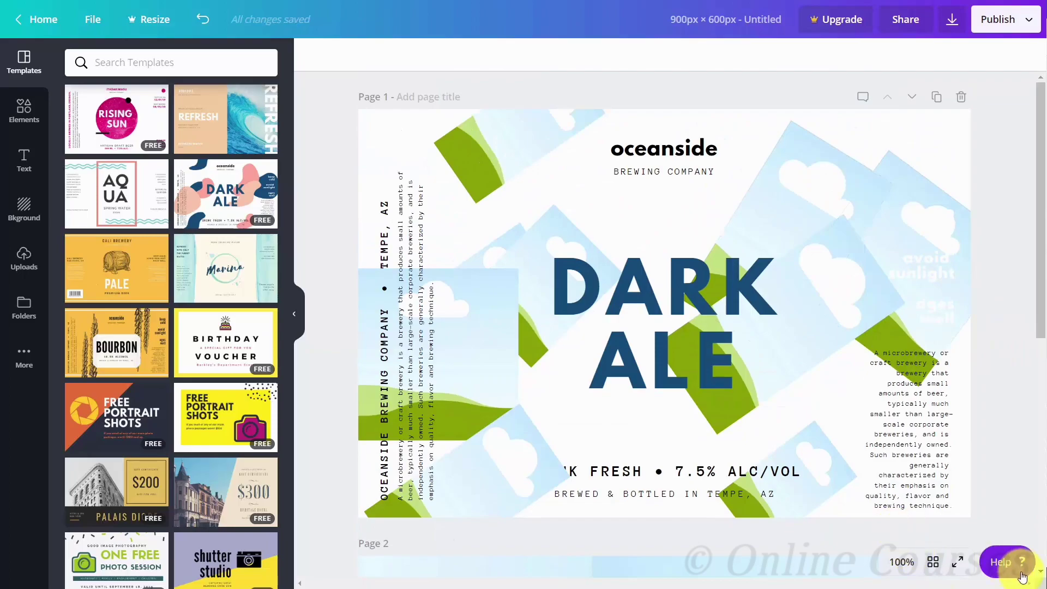
- Preview the design in full screen and look over its pages in the grid overview, trying page selection
click(958, 564)
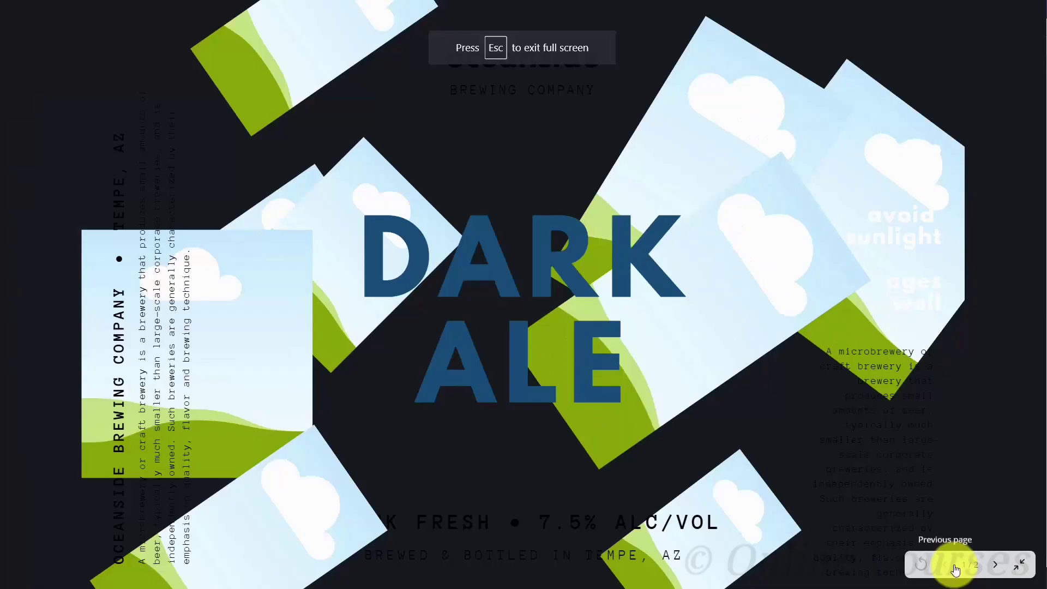
click(1022, 567)
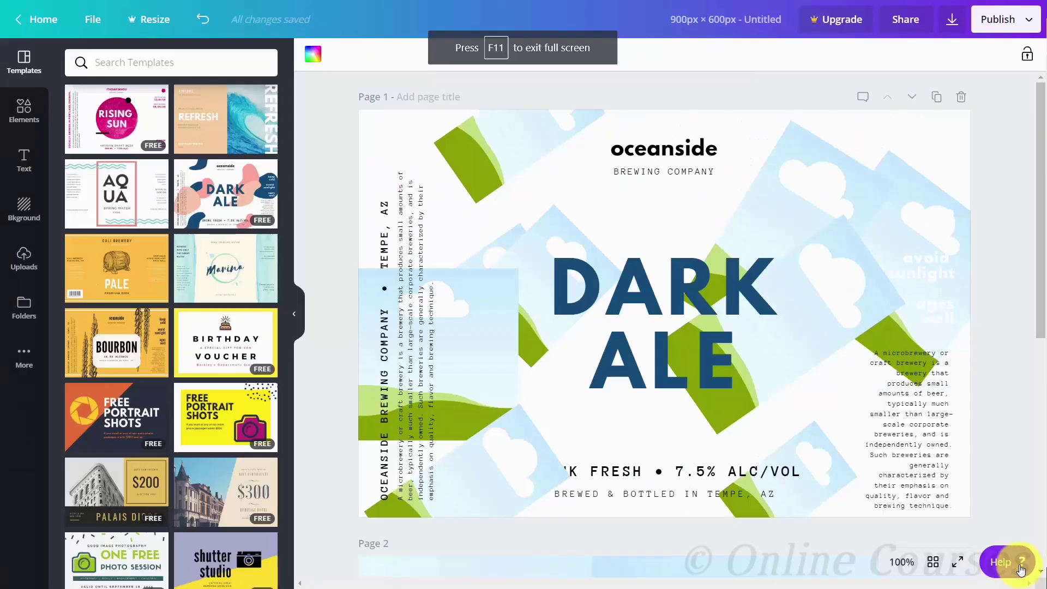
click(934, 567)
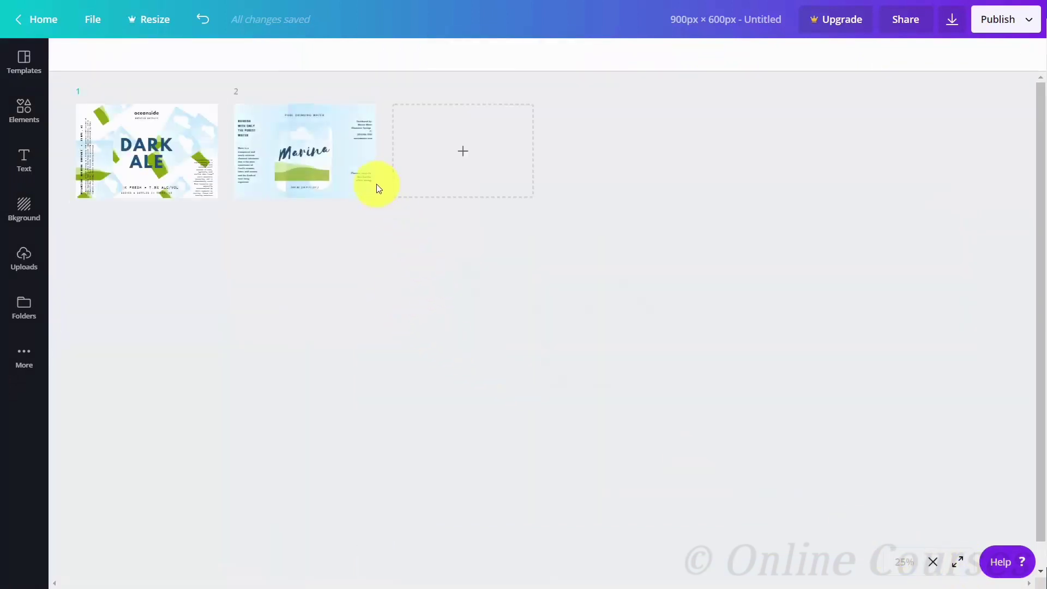
click(329, 157)
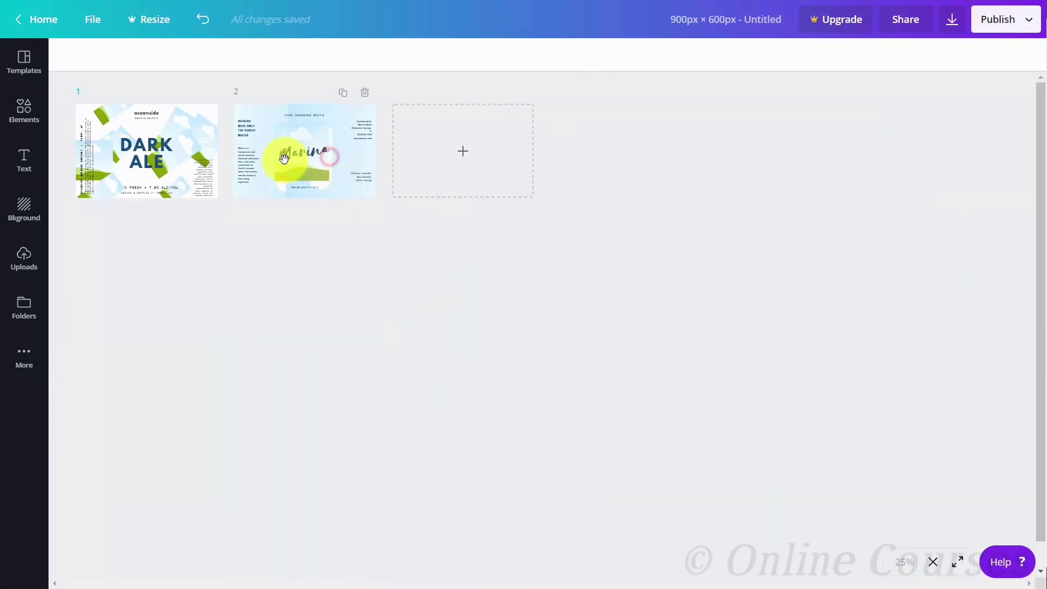
click(134, 162)
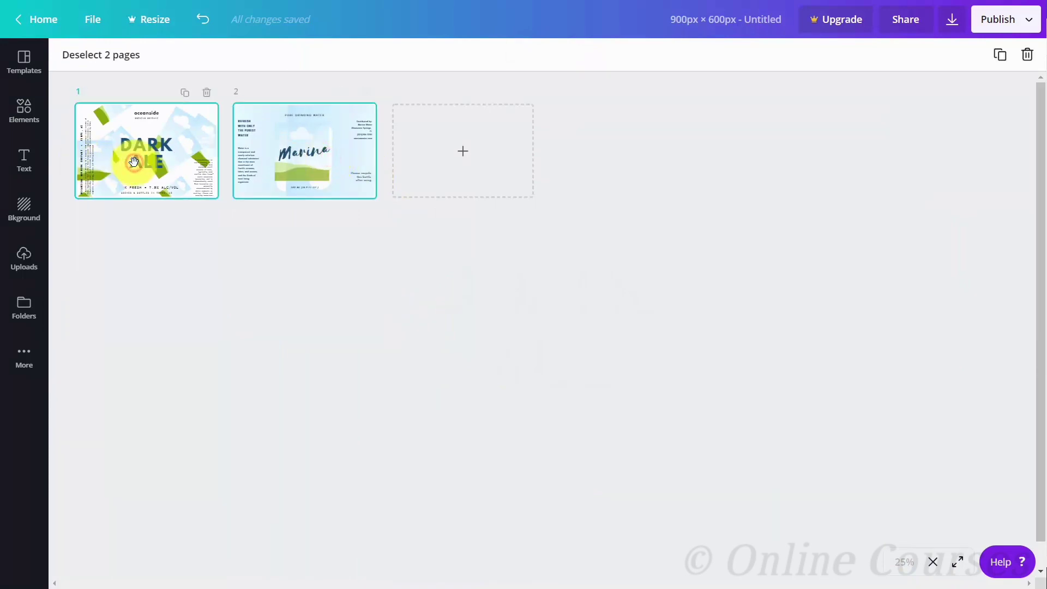
click(296, 165)
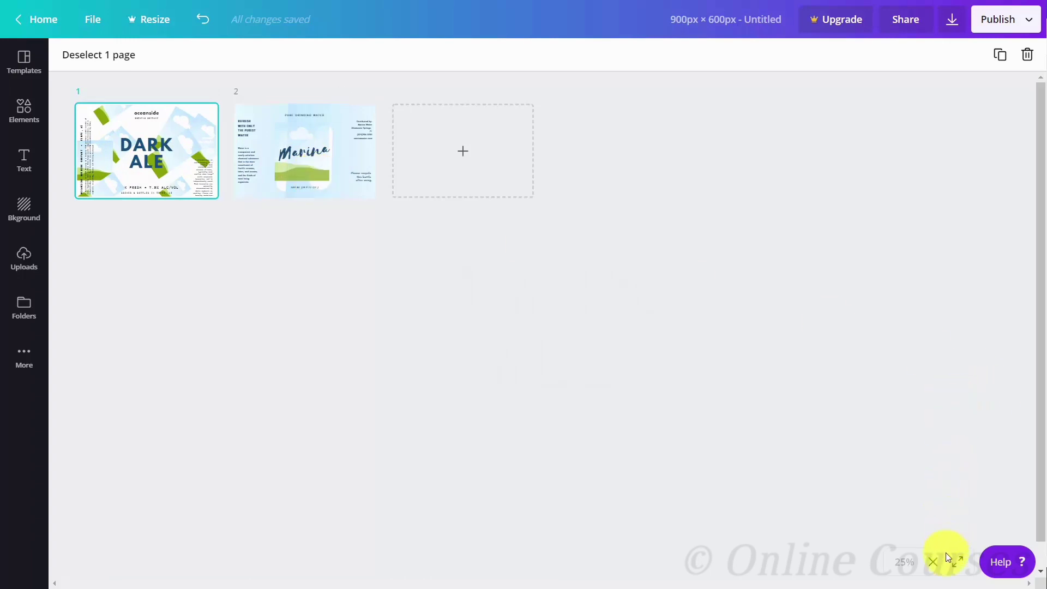
click(934, 562)
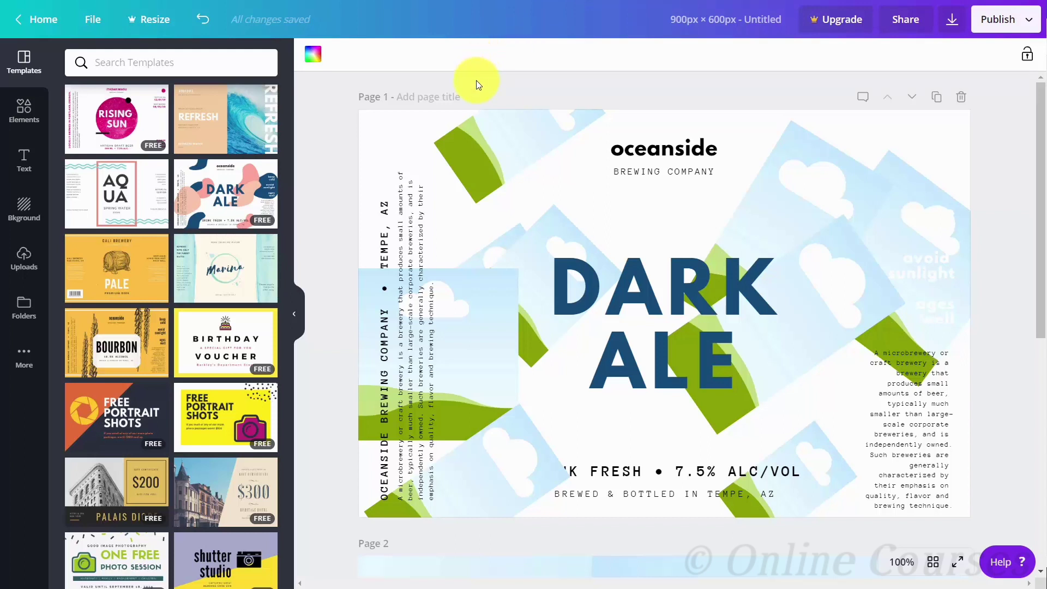
- Share the design with a team member by name, keeping the "Can edit" permission, and send the invite
click(906, 21)
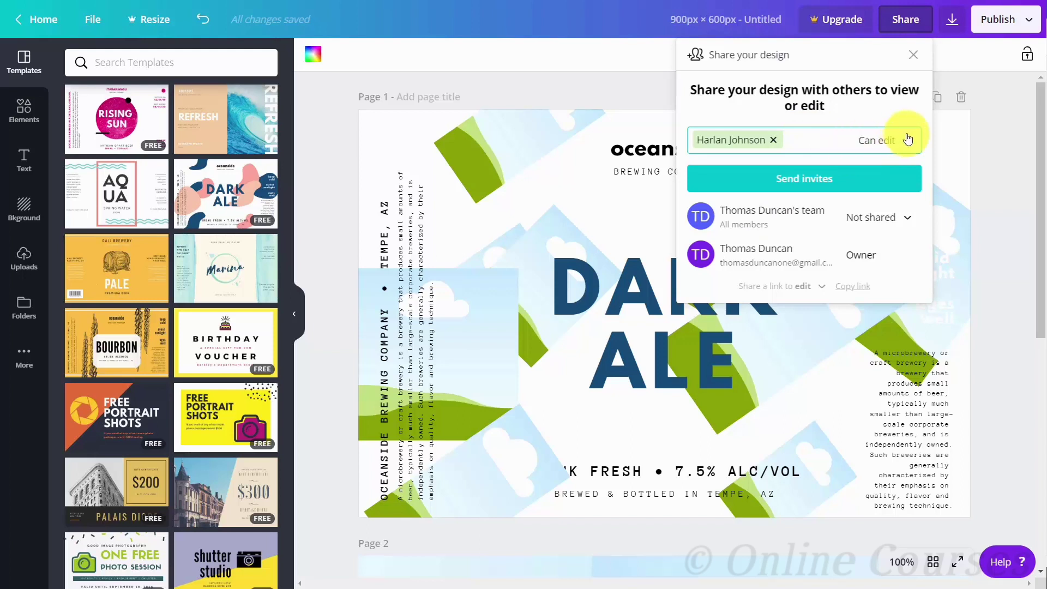
click(896, 143)
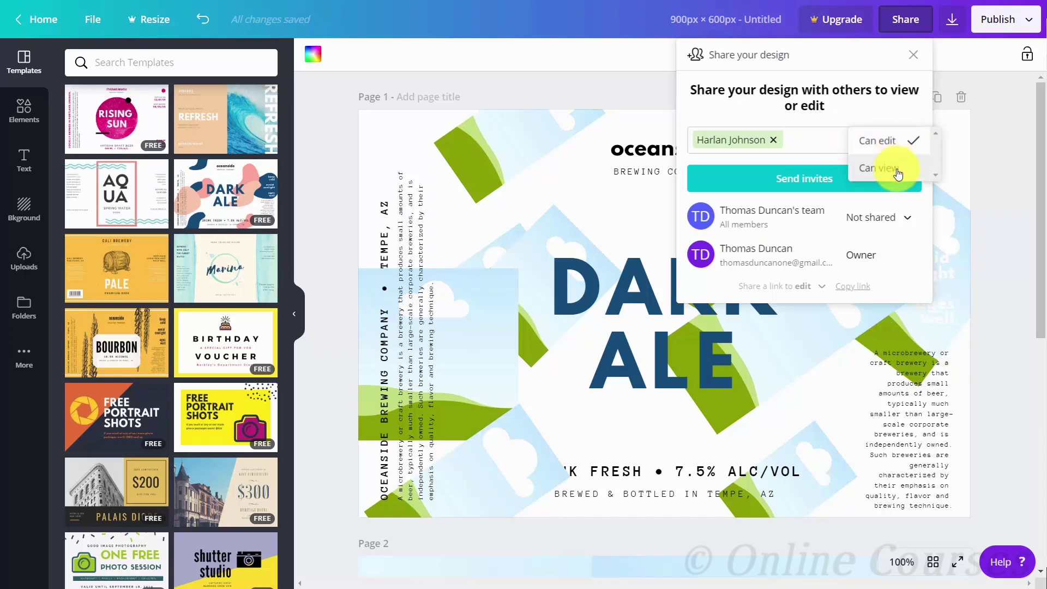
click(873, 140)
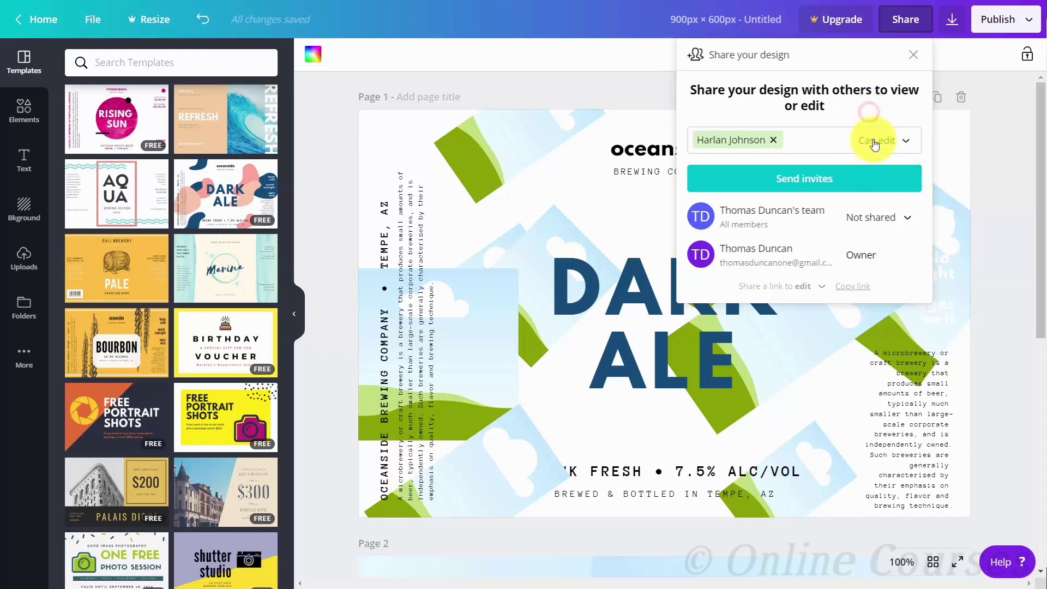
click(911, 218)
click(835, 122)
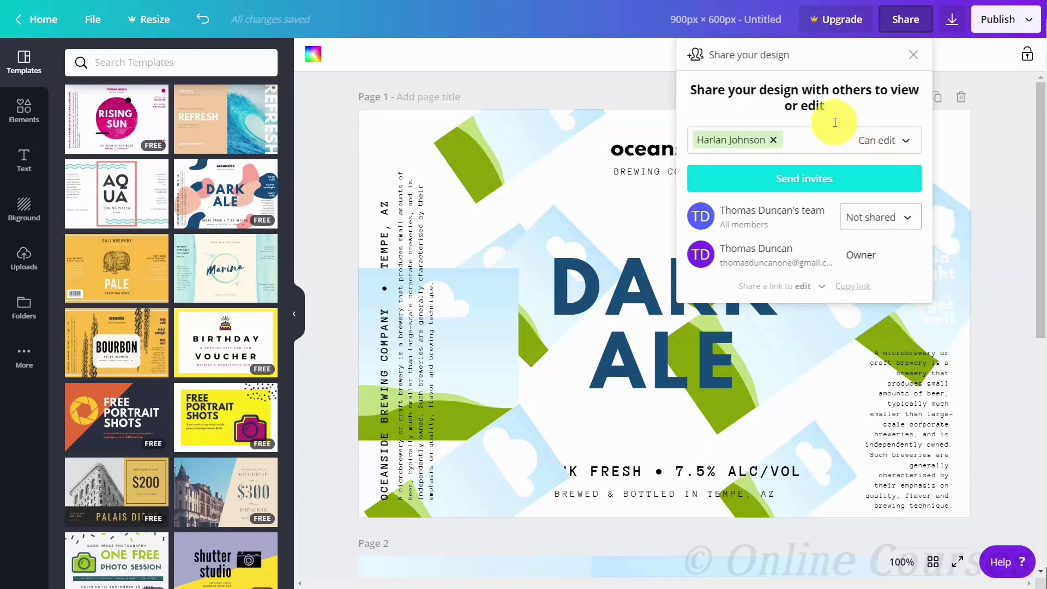
click(801, 181)
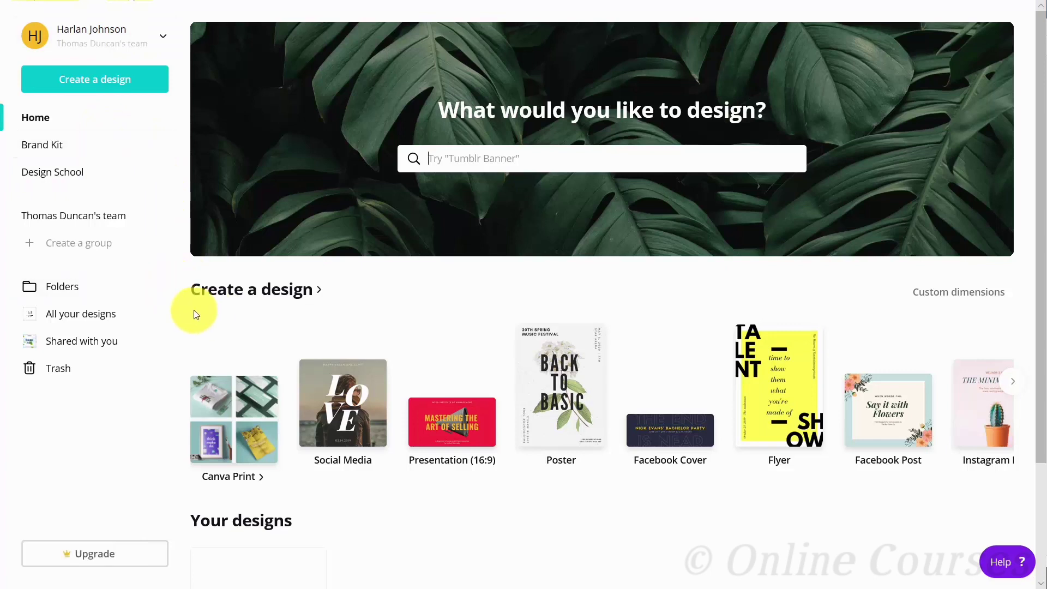
- From the invited member's account, change the shared Dark Ale design's heading to "Duke Video" and look at its publishing options
click(83, 348)
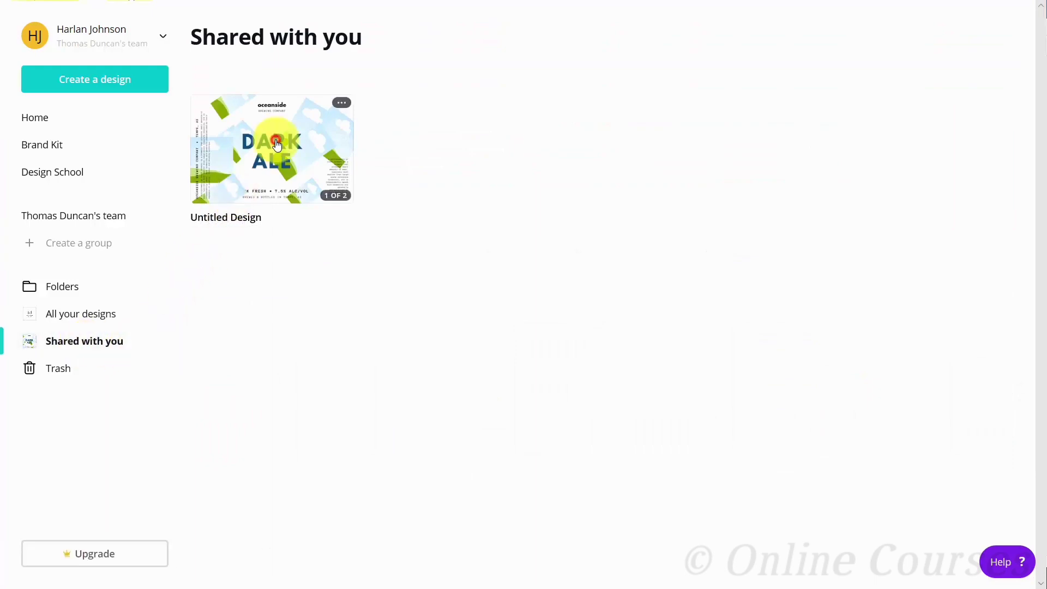
click(276, 143)
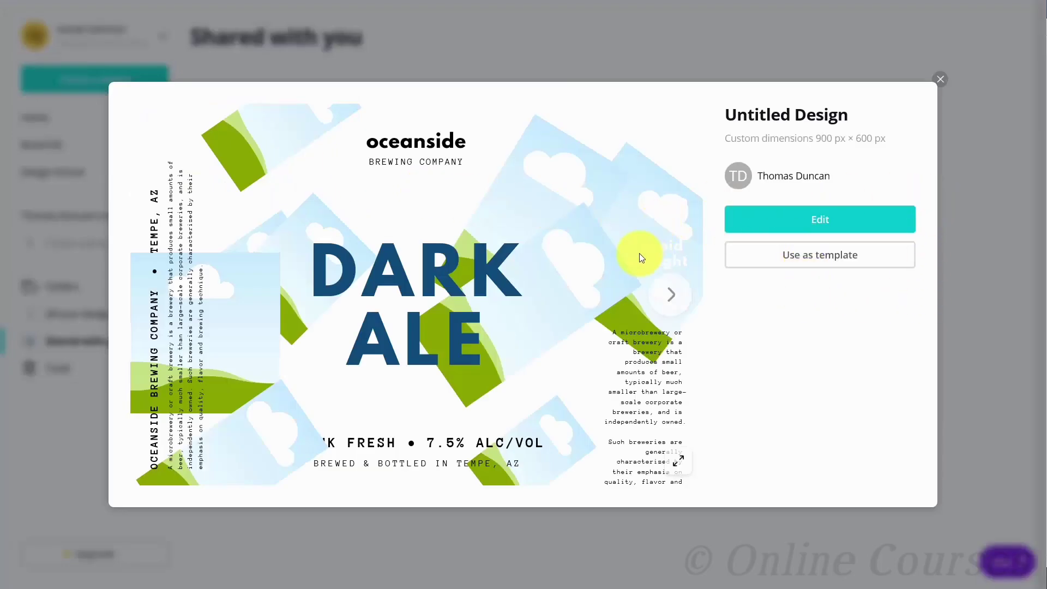
click(817, 220)
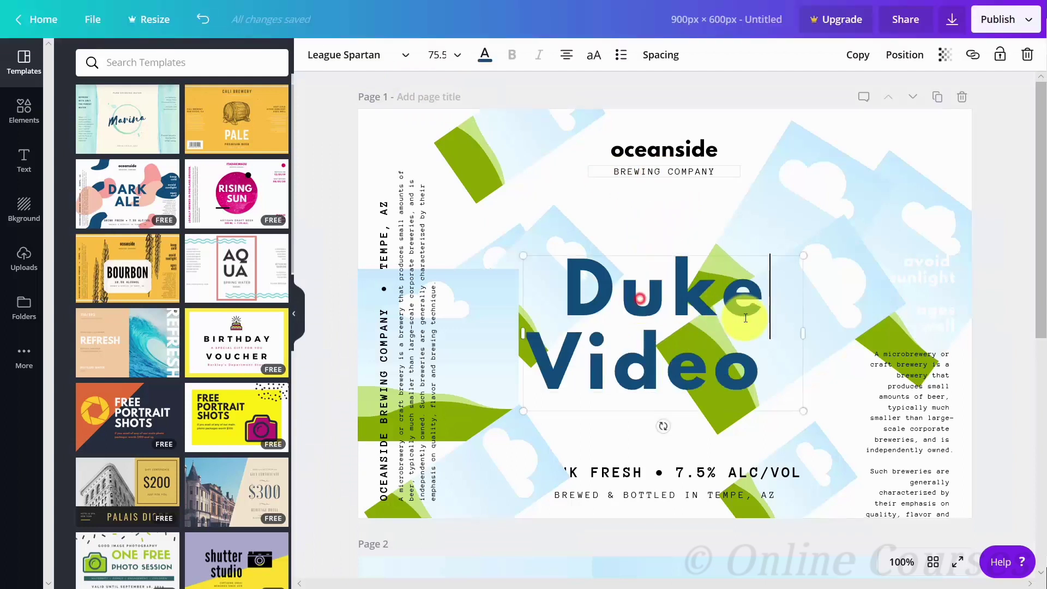
click(1027, 21)
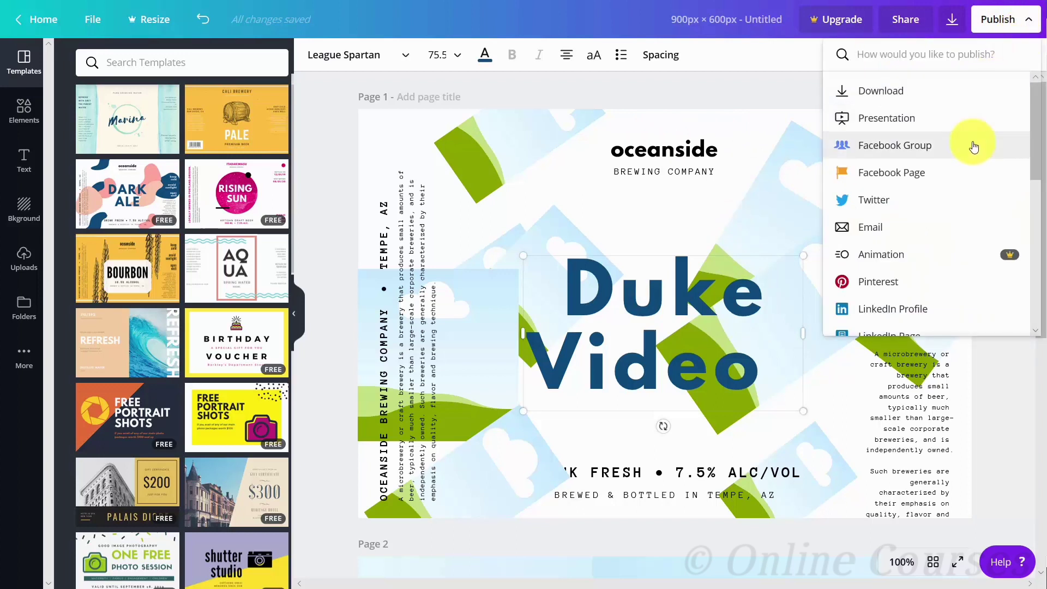
- Search the home page's design types for "facebook", and create a new Presentation (16:9) design
click(770, 109)
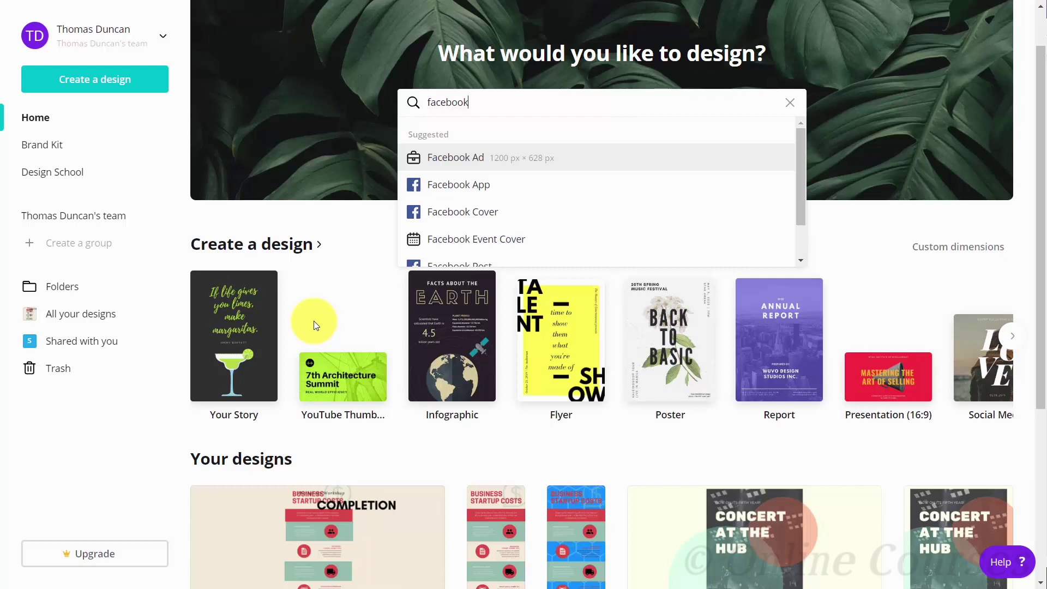
click(871, 381)
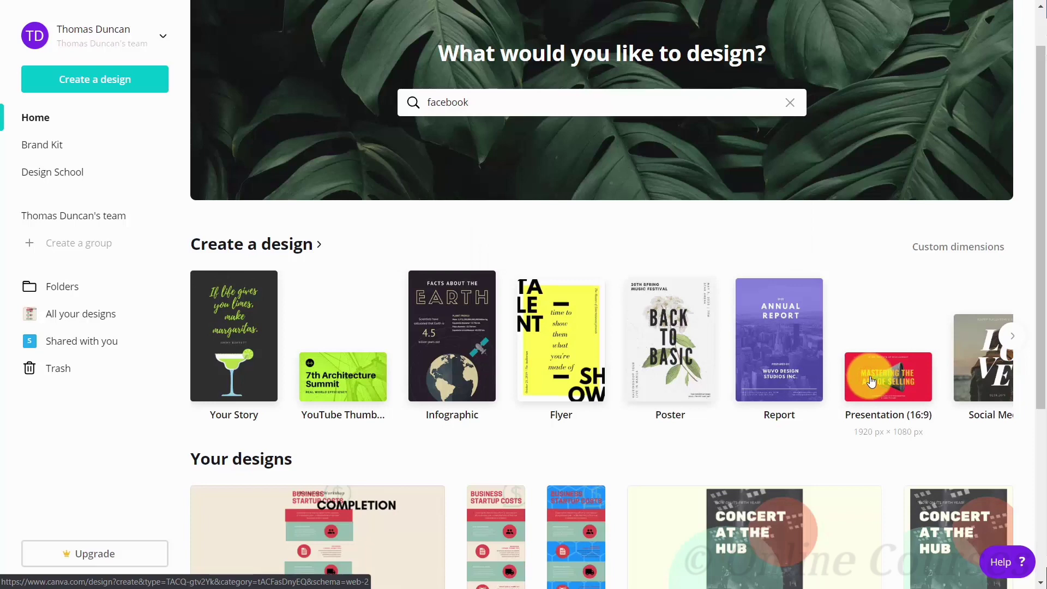
click(871, 382)
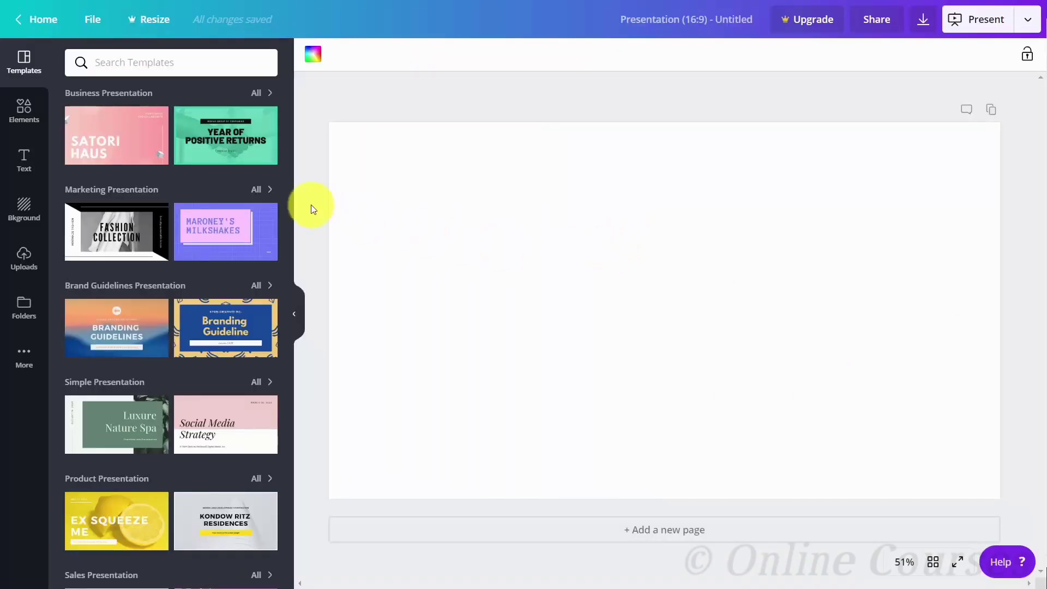
- Apply the "Our Mission" page of the Pink and White Geometric Gradient Memphis Creative Presentation template to the blank slide
mouse_move(215, 141)
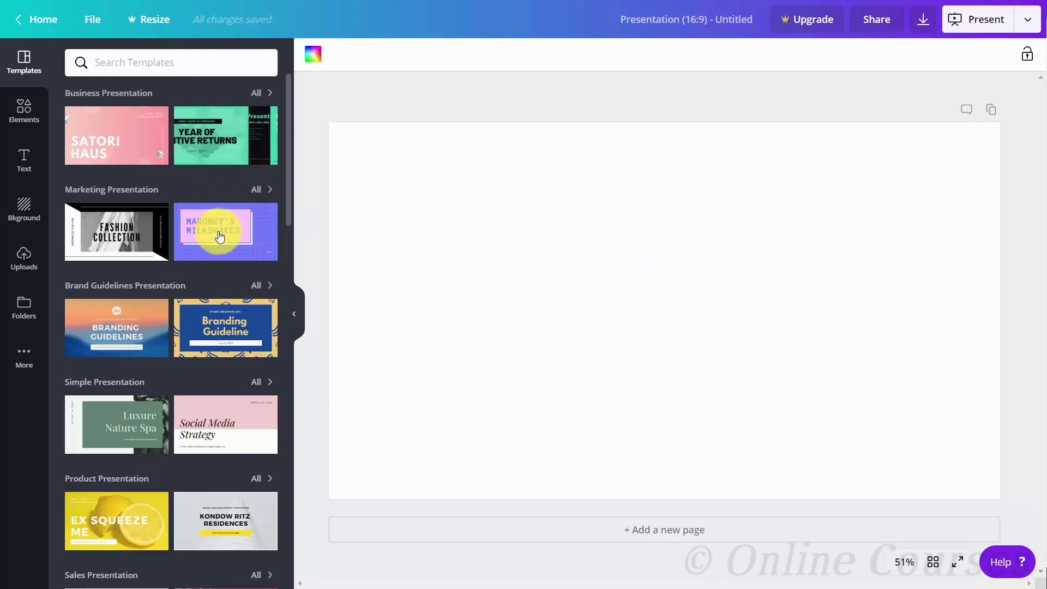
mouse_move(219, 237)
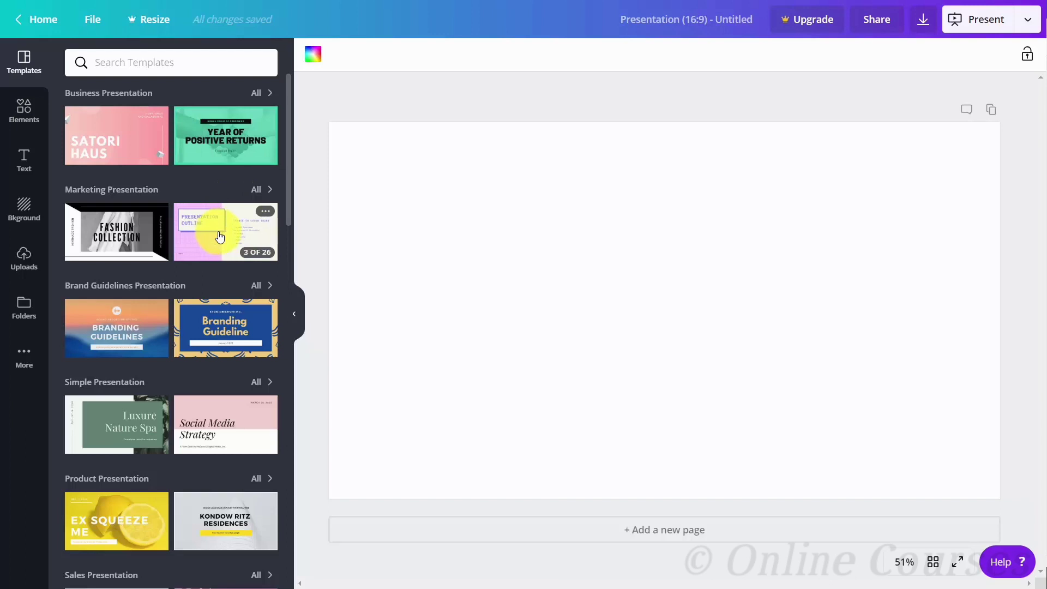
click(221, 234)
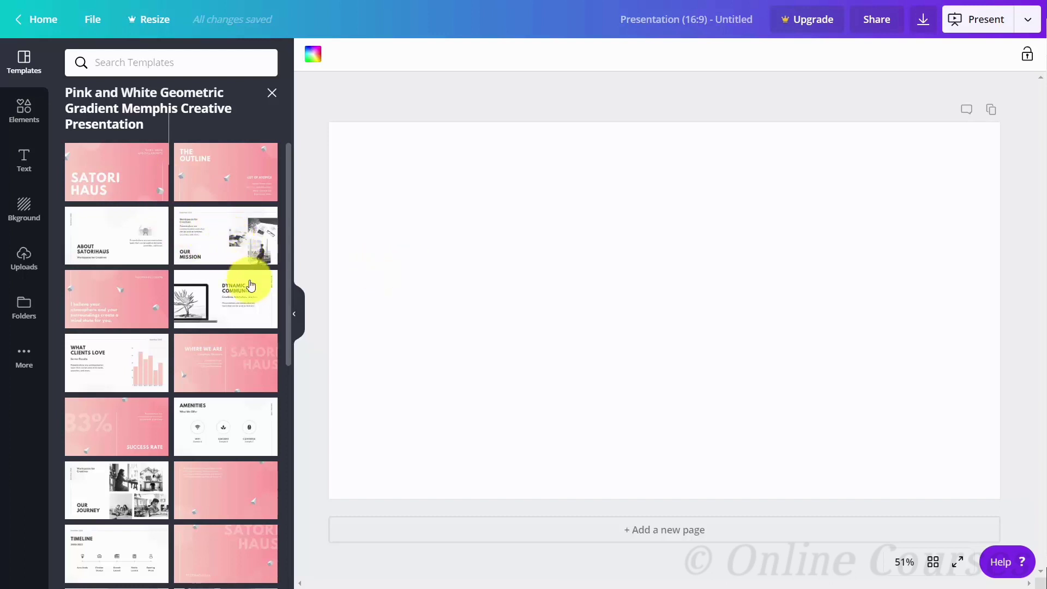
click(226, 234)
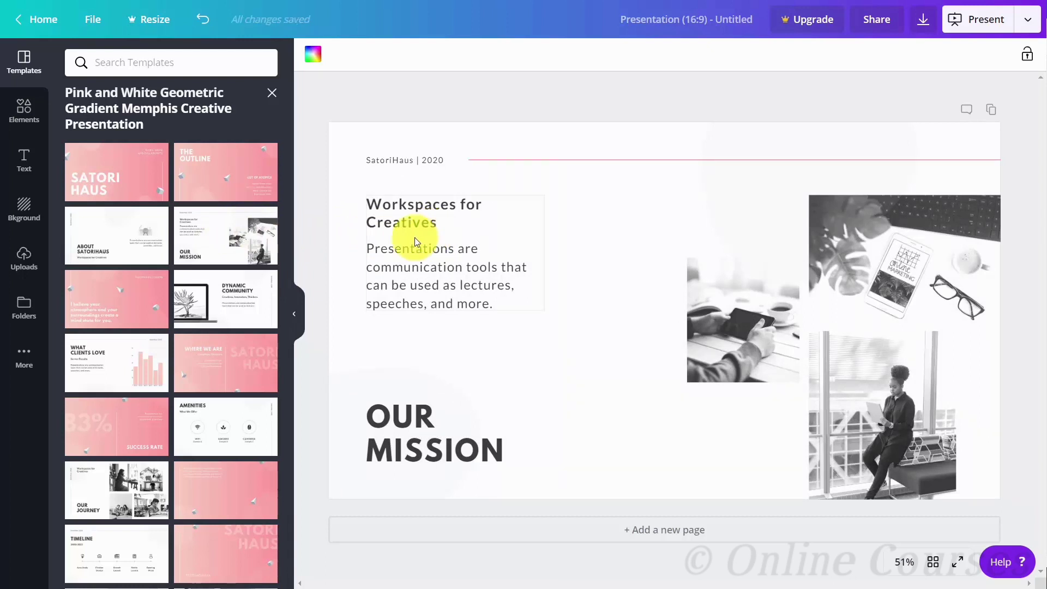
- Look through the available elements, including all categories, the photos and the graphics
click(22, 113)
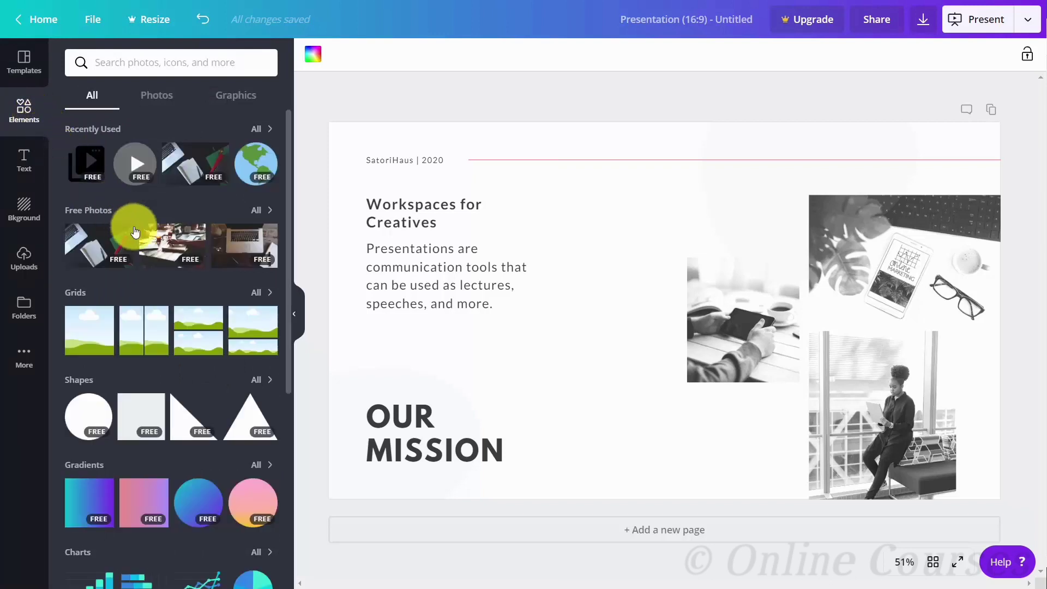
scroll(186, 305, down, 1)
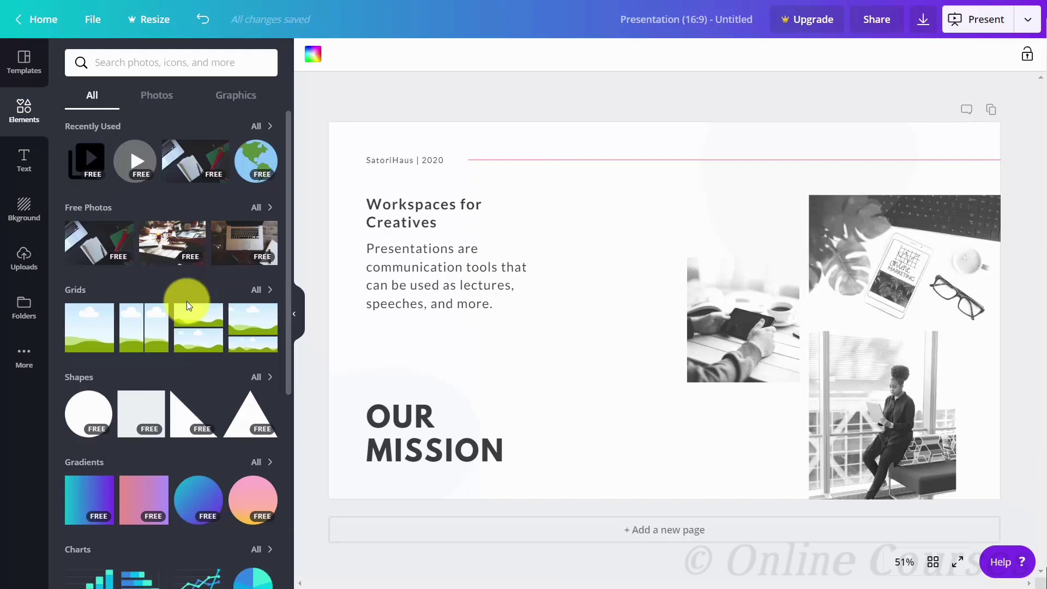
scroll(187, 301, down, 4)
scroll(186, 301, up, 4)
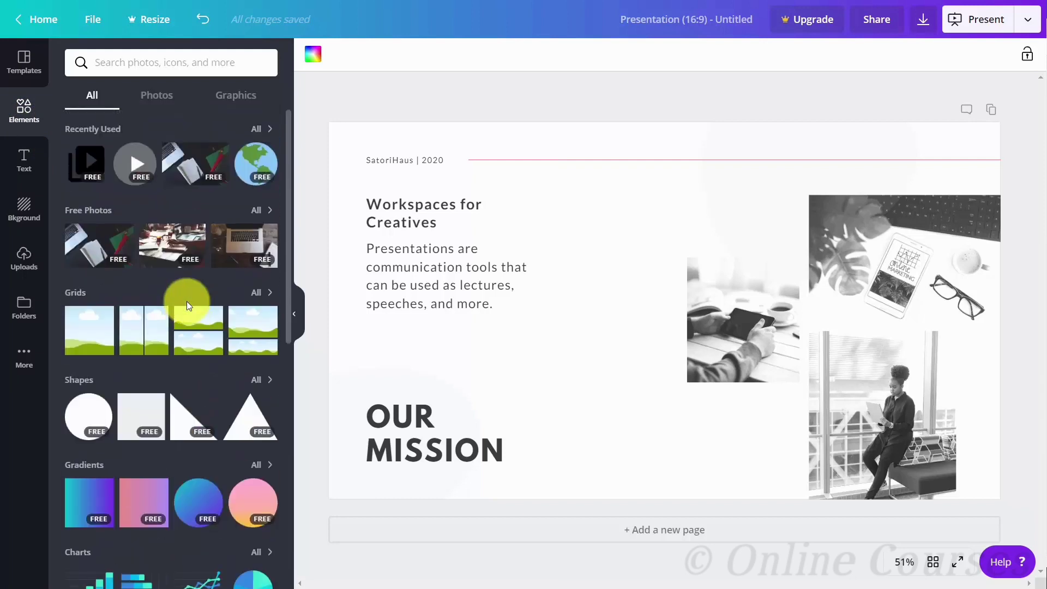
click(161, 96)
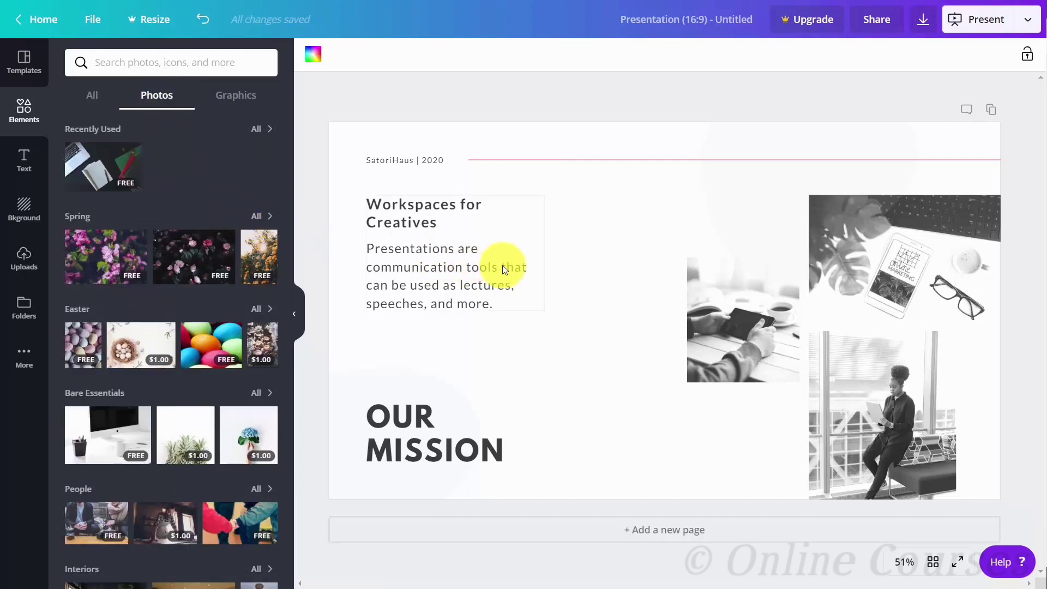
click(243, 104)
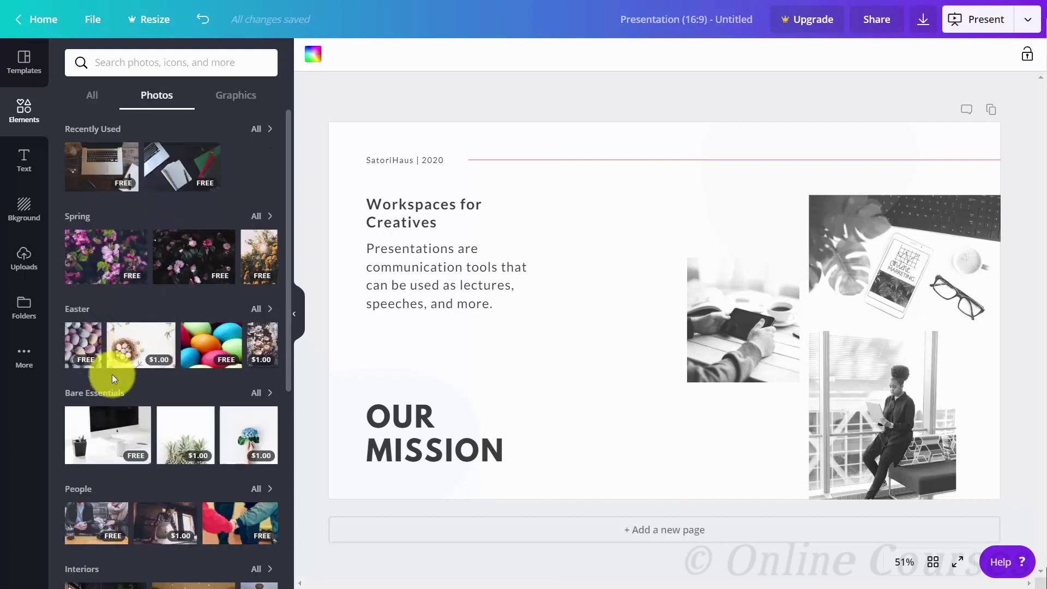
- Place the $1.00 Easter photo of eggs in a nest on the slide and request its purchase to remove the watermarks
click(139, 348)
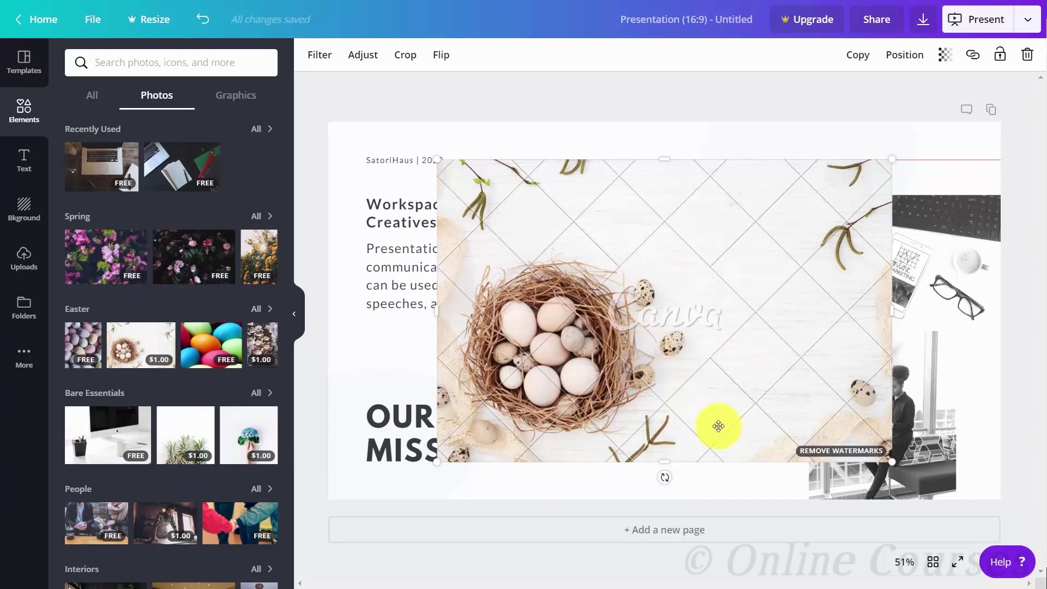
click(832, 456)
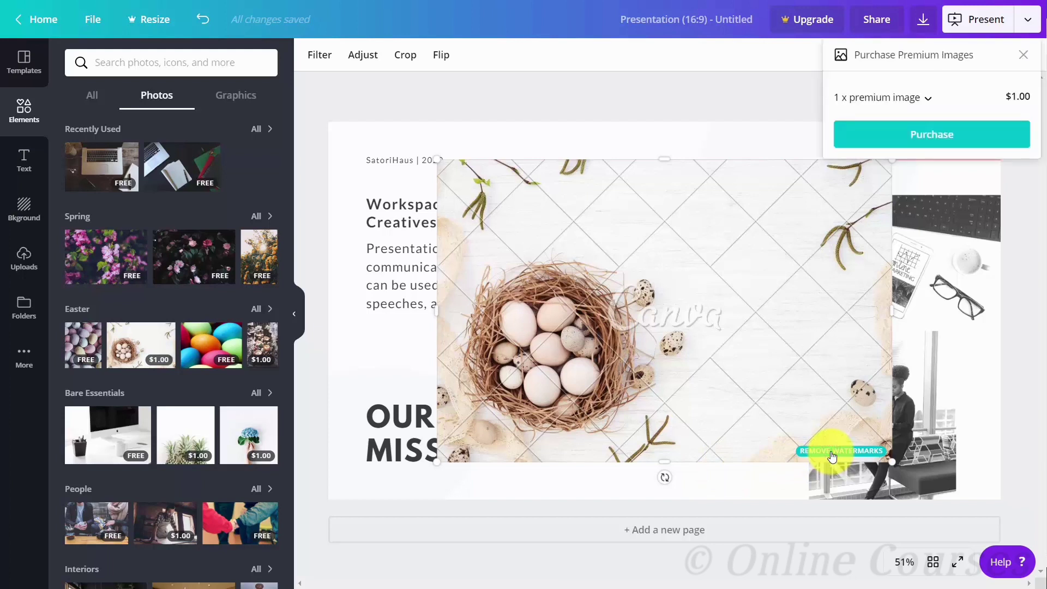
click(935, 136)
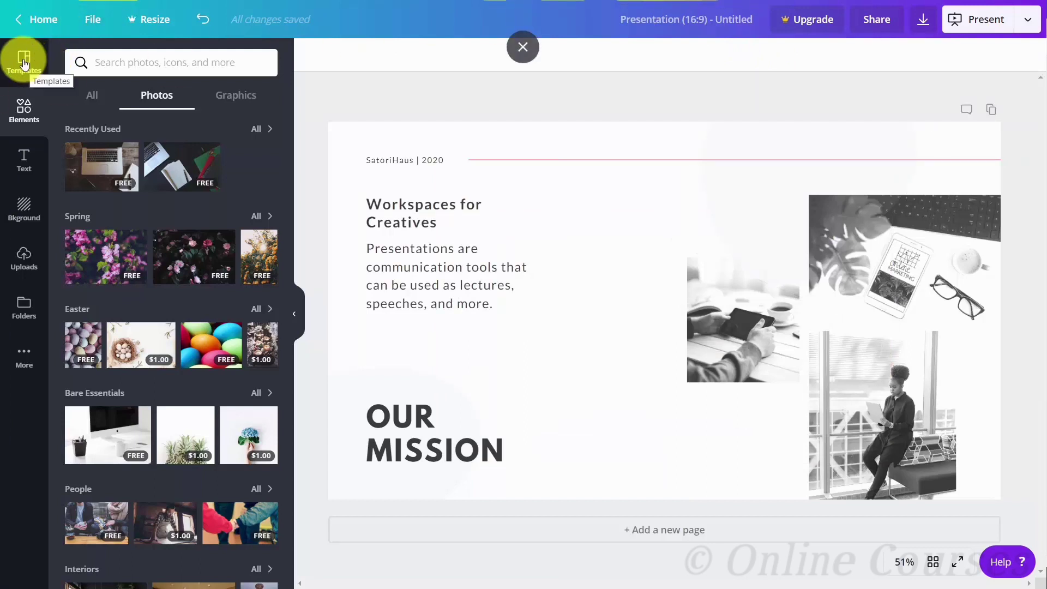
- Revisit the templates and leave the page set of the Pink and White Geometric Gradient Memphis Creative Presentation
click(23, 62)
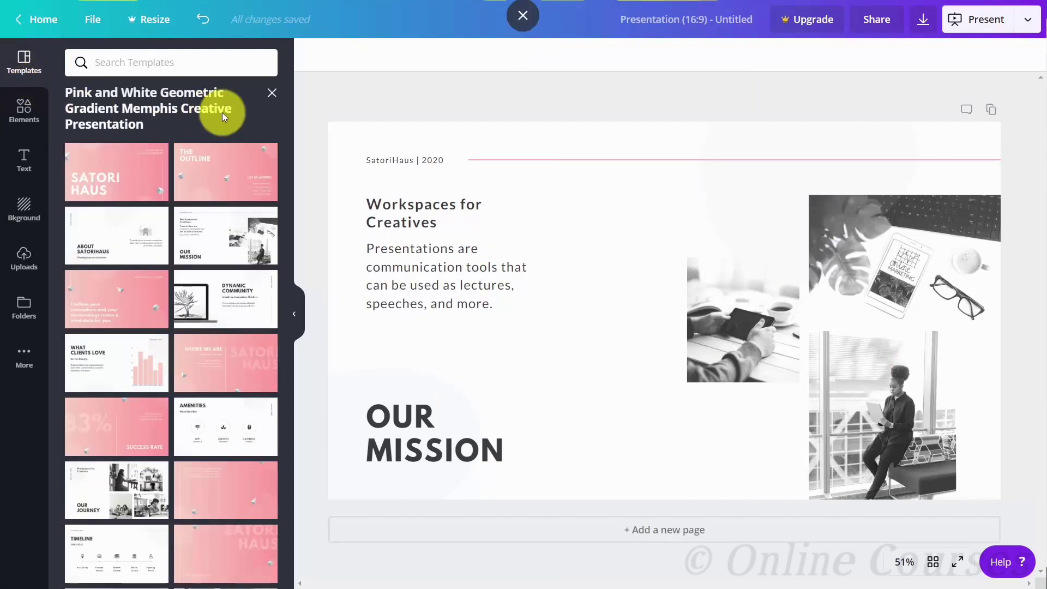
click(274, 94)
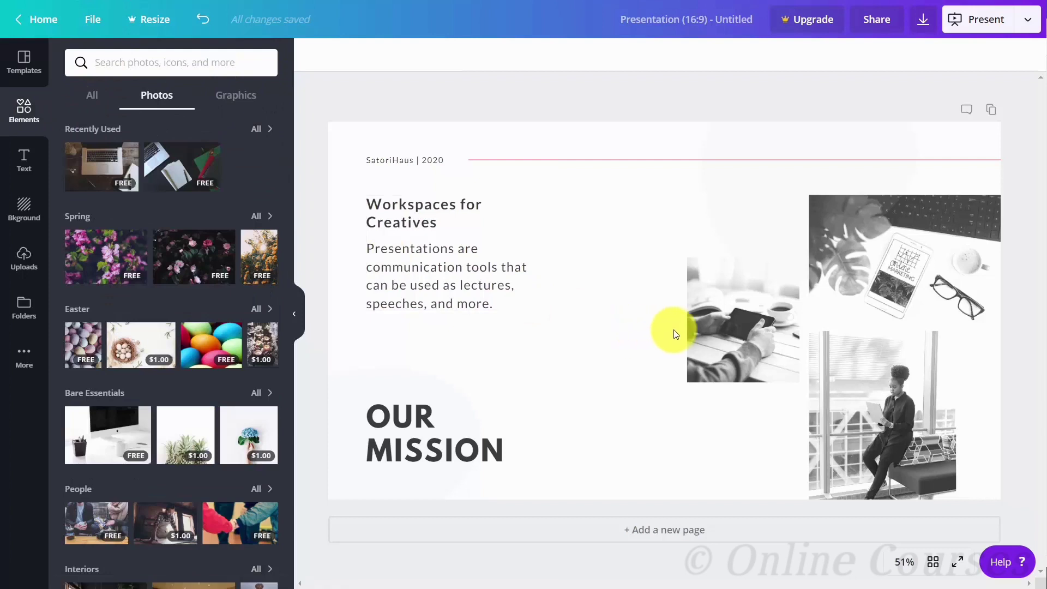
- Try shrinking and deleting the middle photo of hands holding a device, and undo both changes
click(713, 301)
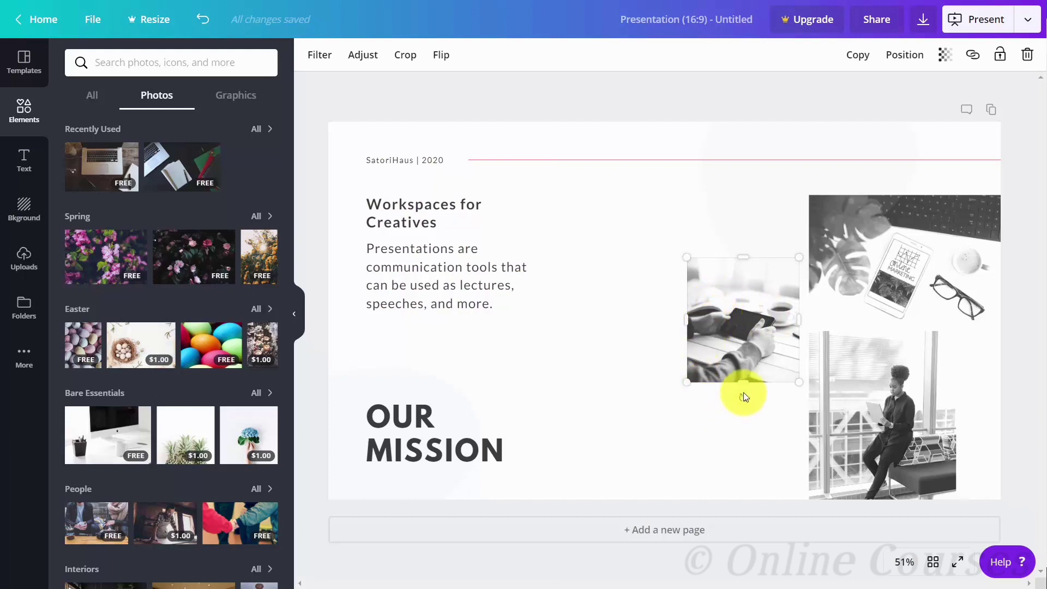
mouse_move(748, 391)
mouse_down()
mouse_move(765, 375)
mouse_move(743, 397)
mouse_move(743, 371)
mouse_up()
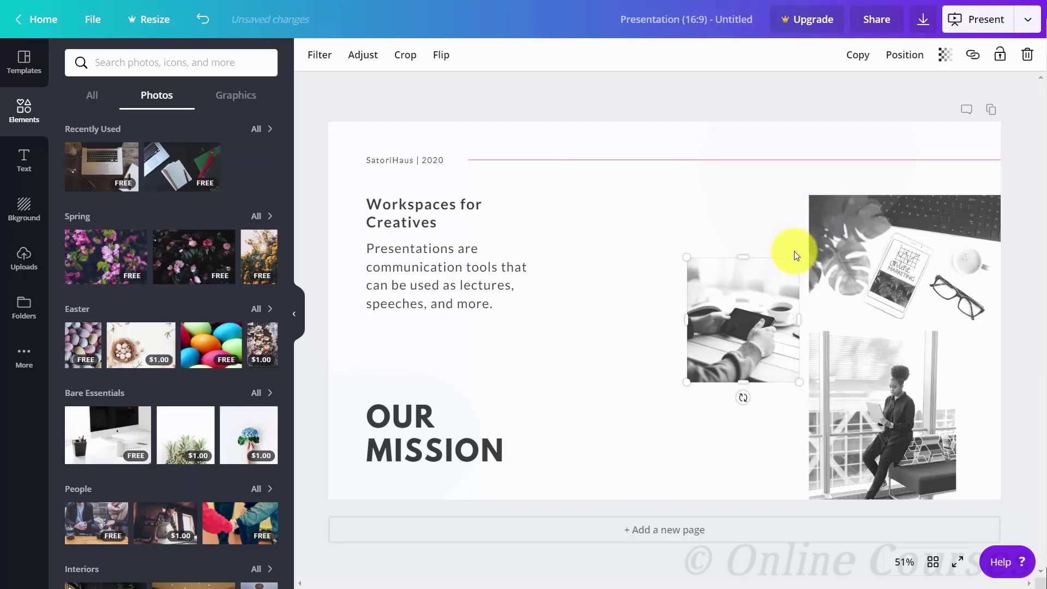
drag(796, 255, 729, 312)
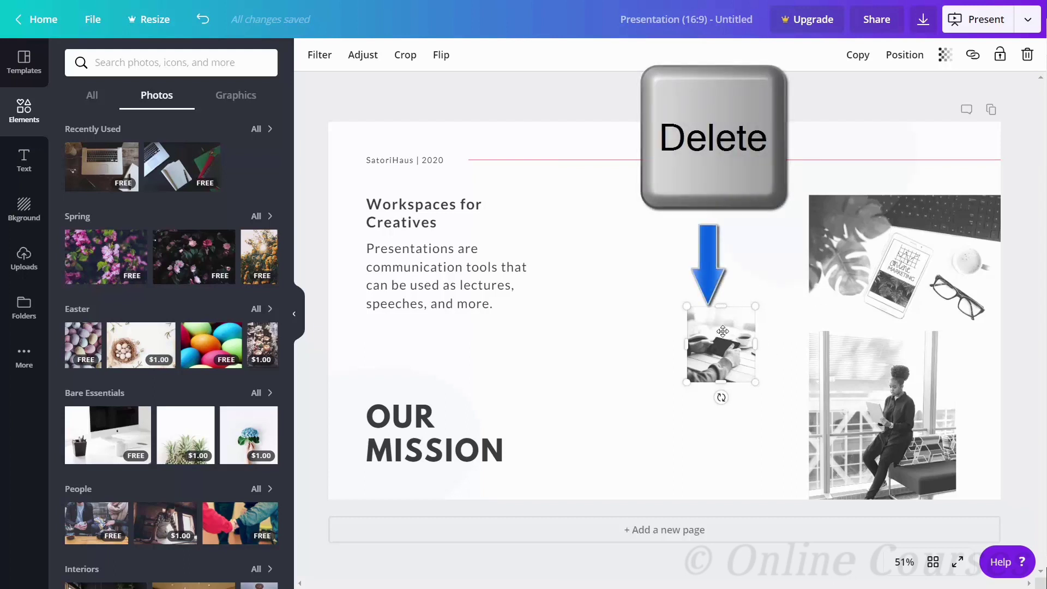
key(Delete)
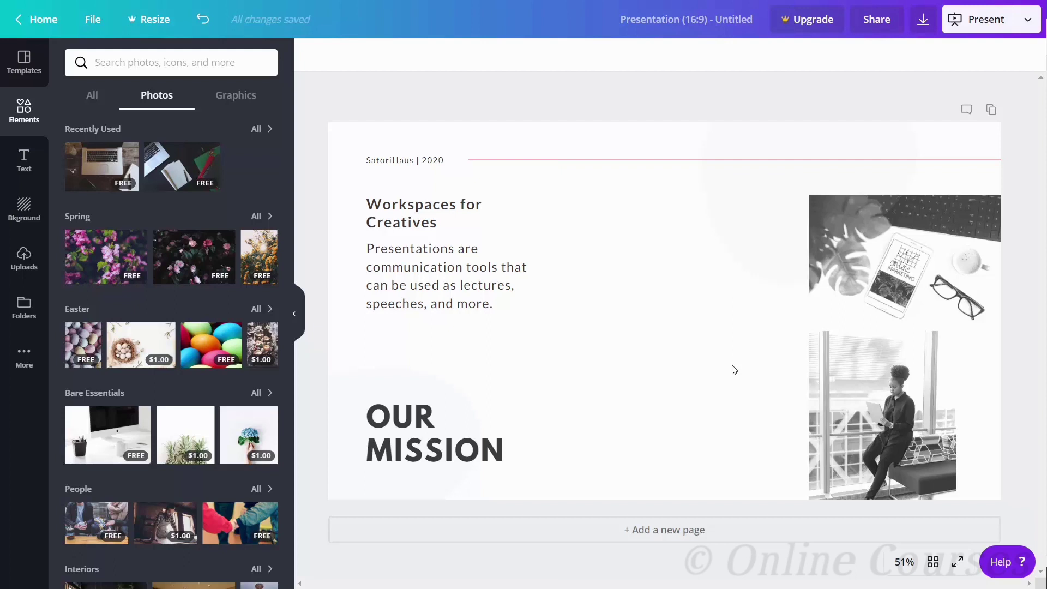
click(204, 22)
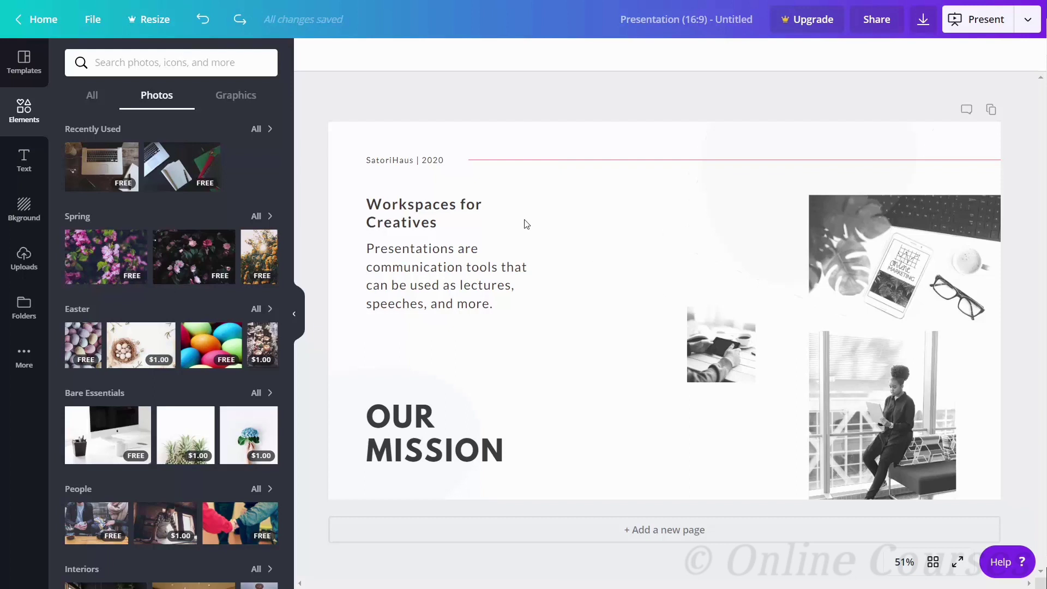
click(205, 23)
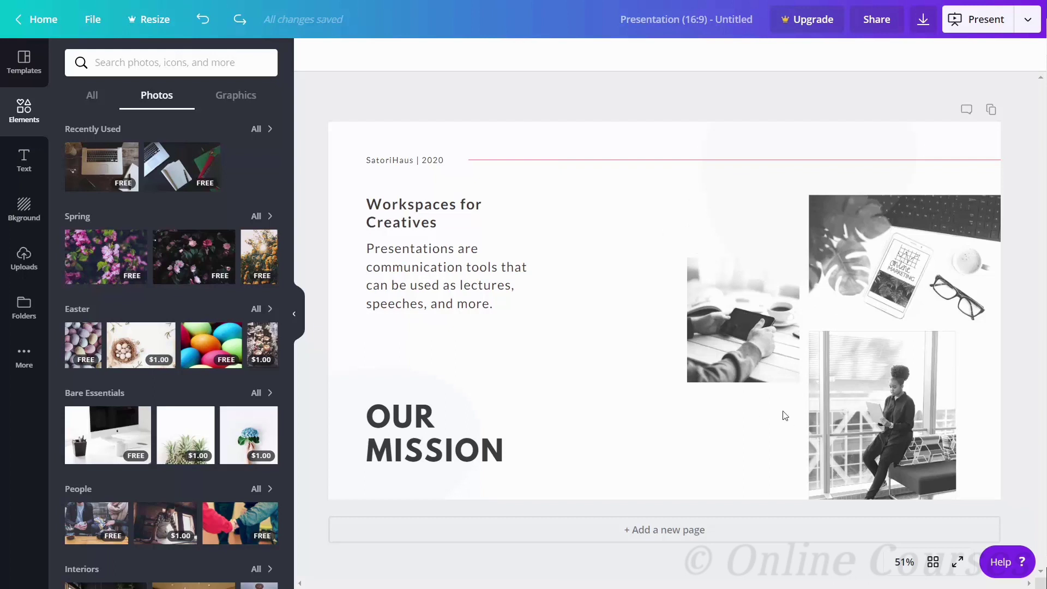
- Replace the photo of hands holding a device with the recently used laptop-on-desk photo, scaled down beside the two remaining photos
click(744, 309)
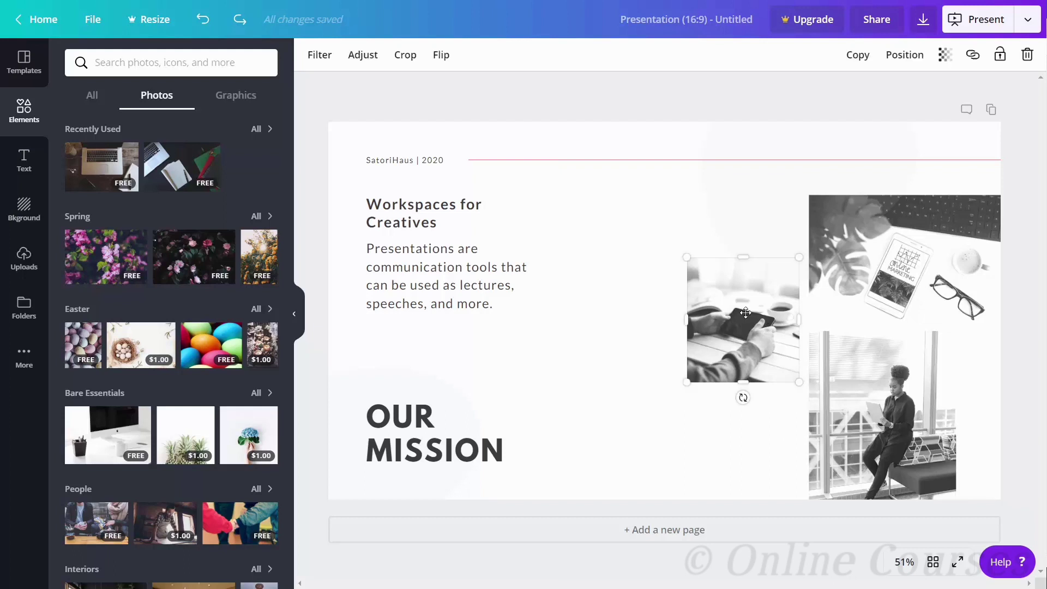
key(Delete)
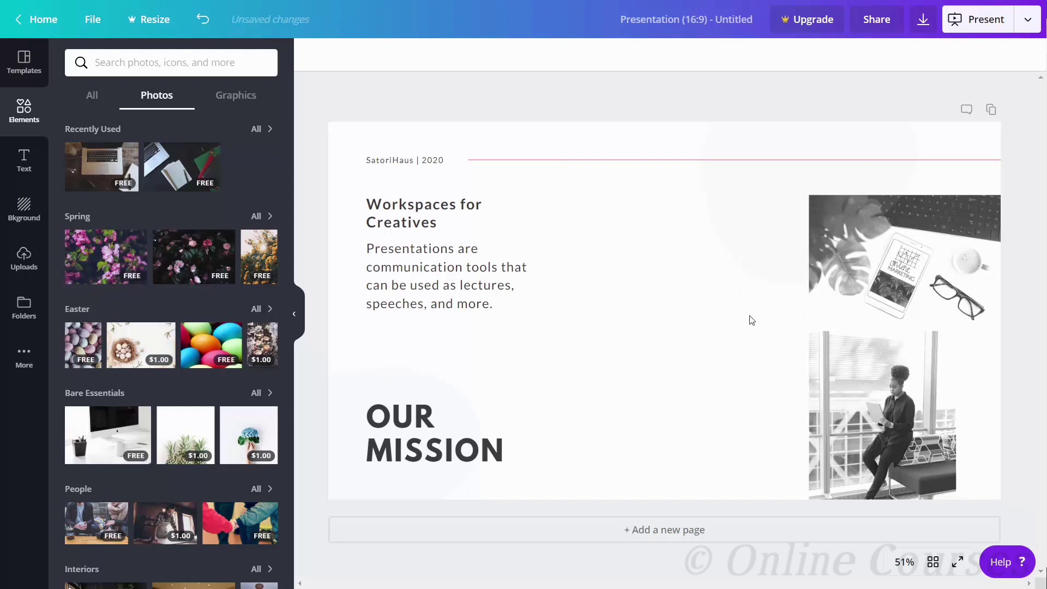
click(104, 169)
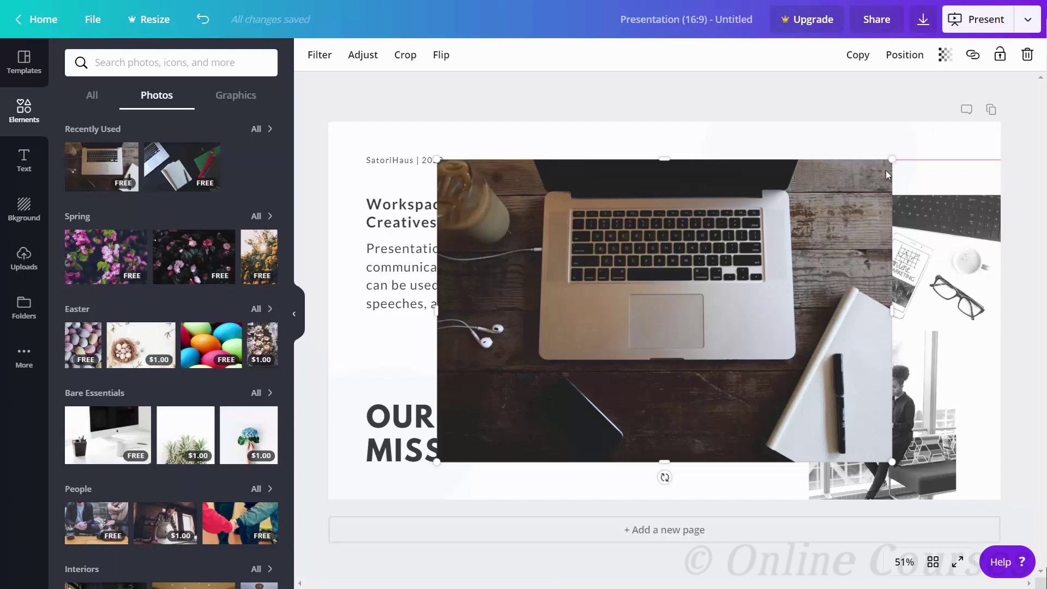
drag(886, 172, 798, 277)
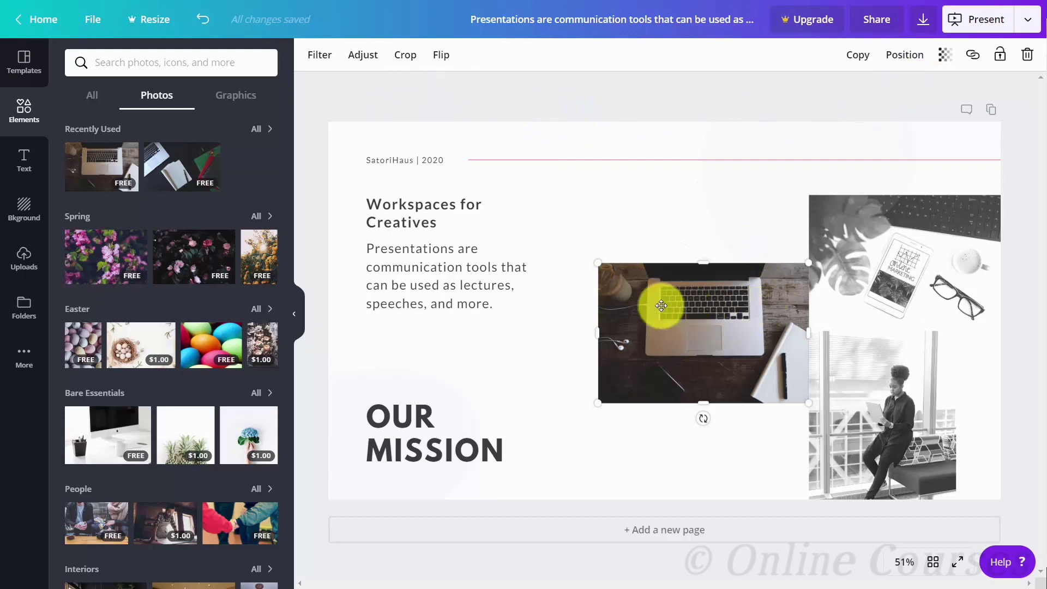
- Apply the Greyscale filter to the laptop photo to match the slide's black-and-white pictures
click(715, 242)
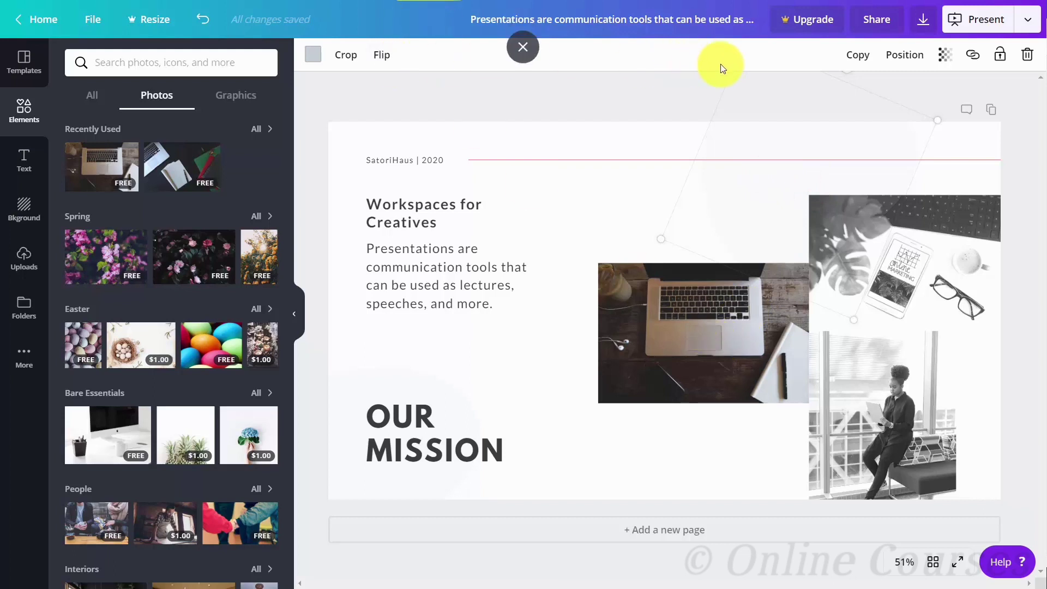
click(718, 314)
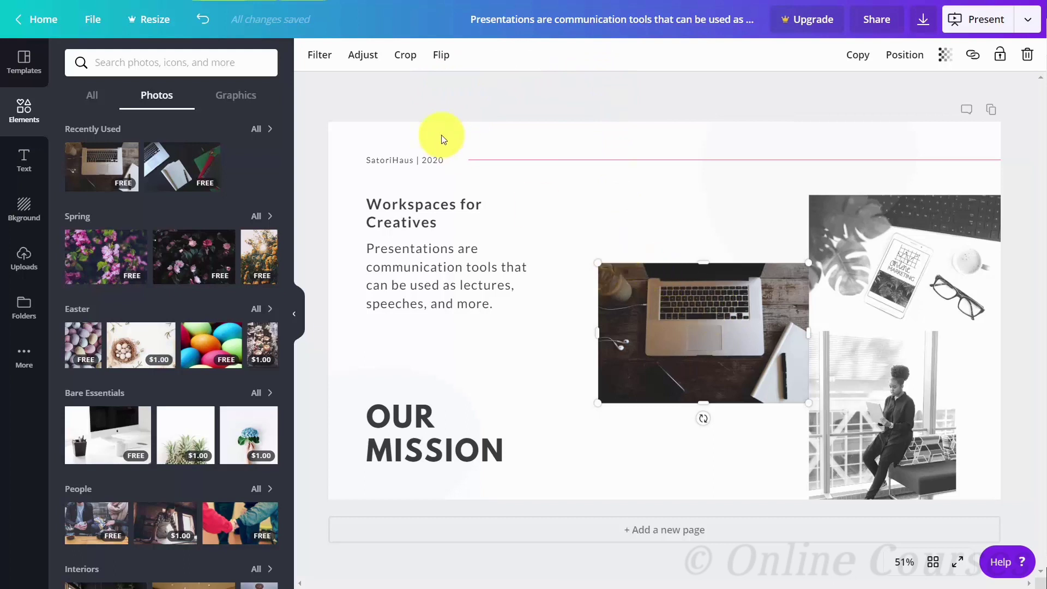
click(316, 56)
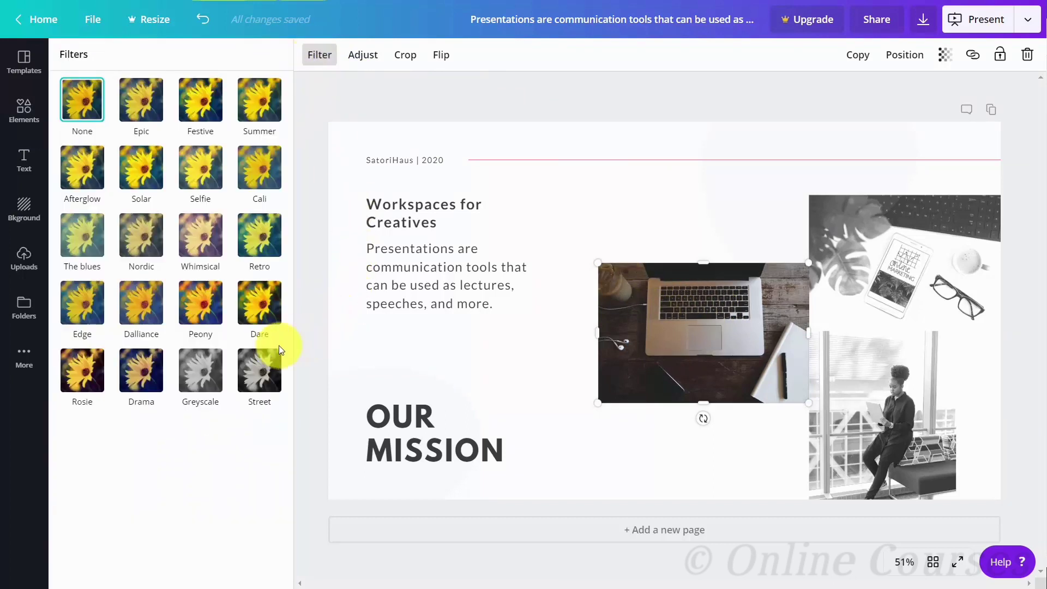
click(199, 365)
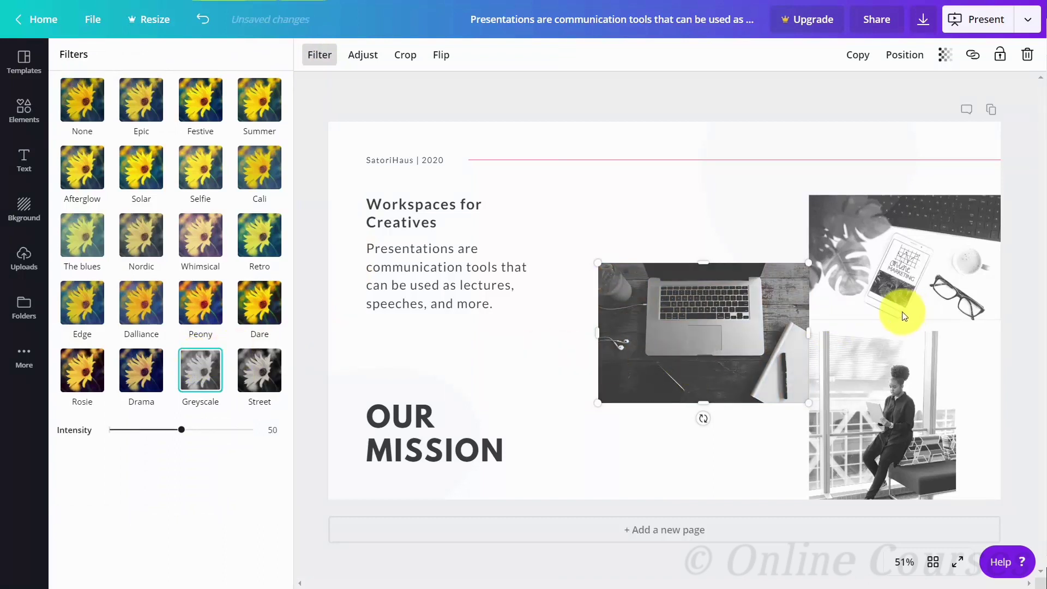
- Check the laptop photo's adjustment settings and crop mode, and flip the photo horizontally
click(368, 64)
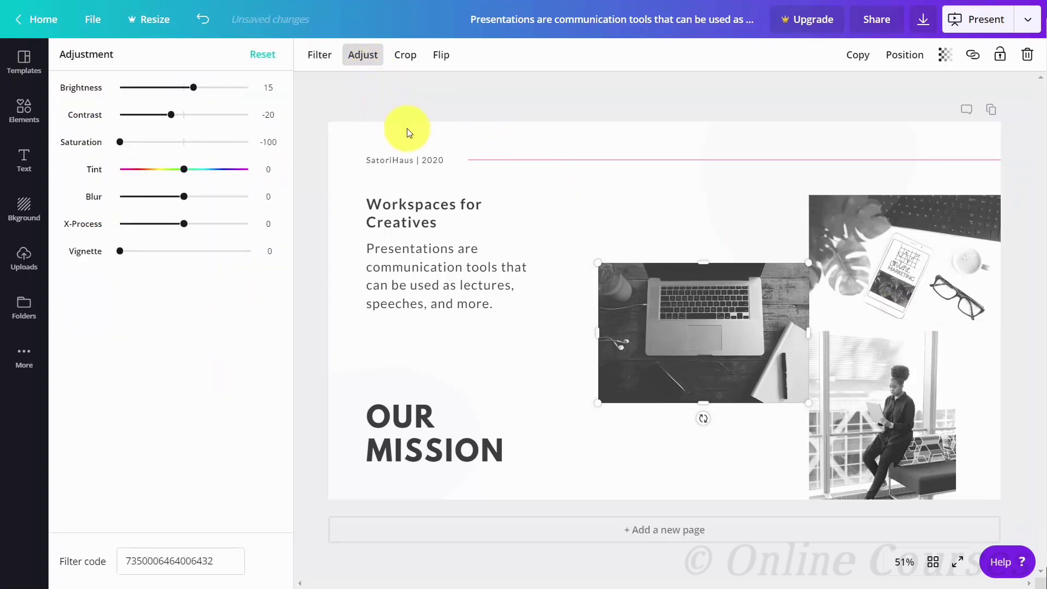
click(406, 56)
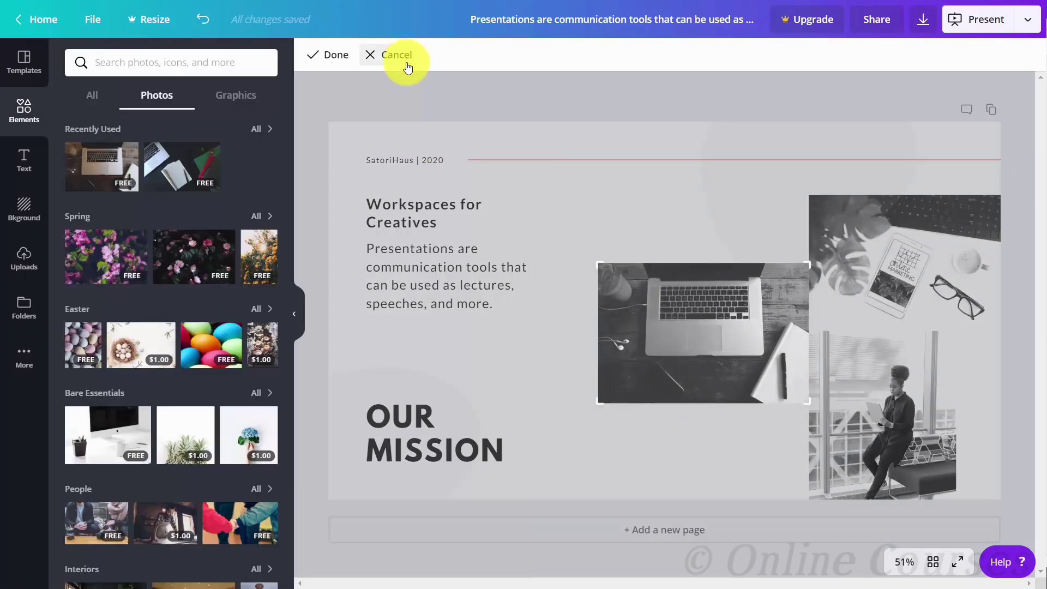
click(408, 66)
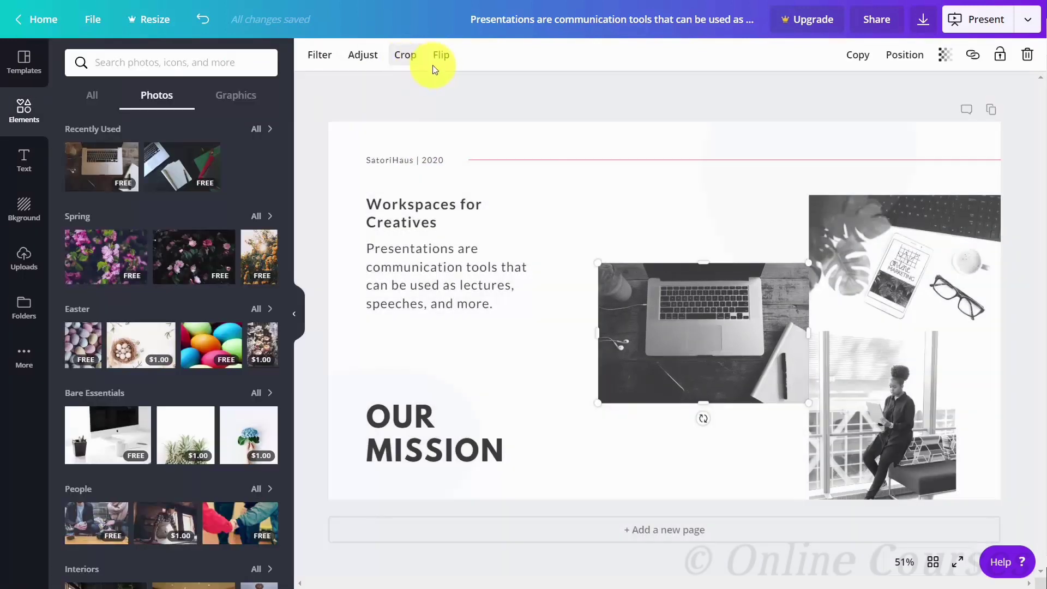
click(438, 63)
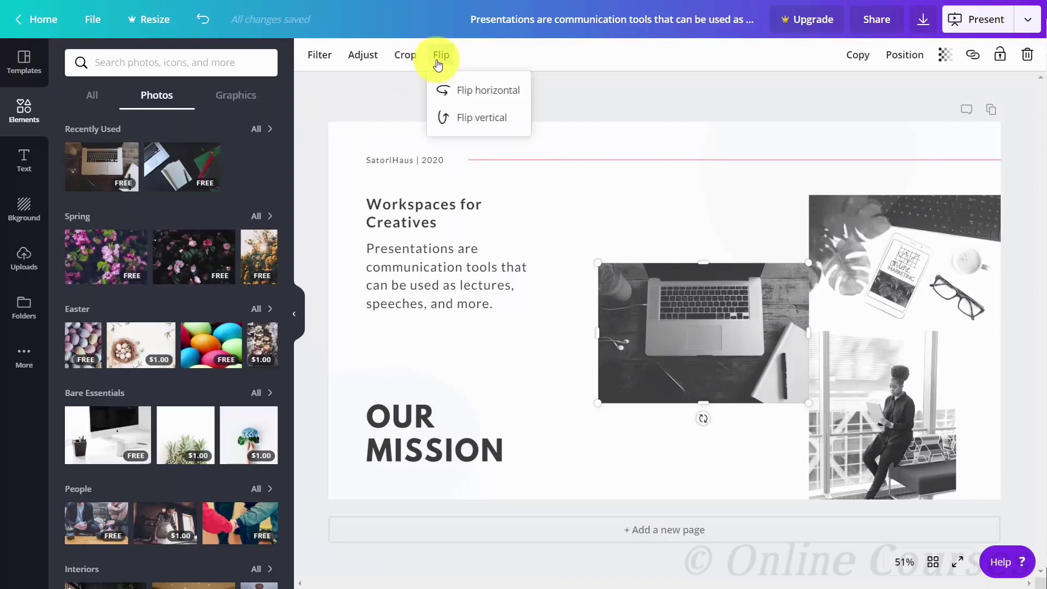
click(463, 92)
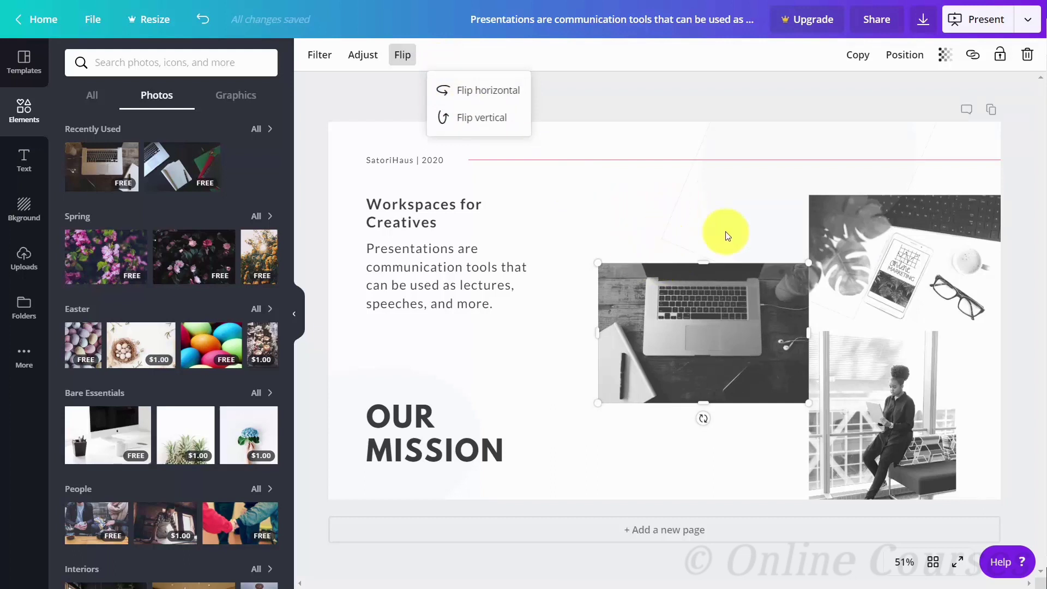
- Duplicate the flipped laptop photo and delete the copy
click(847, 66)
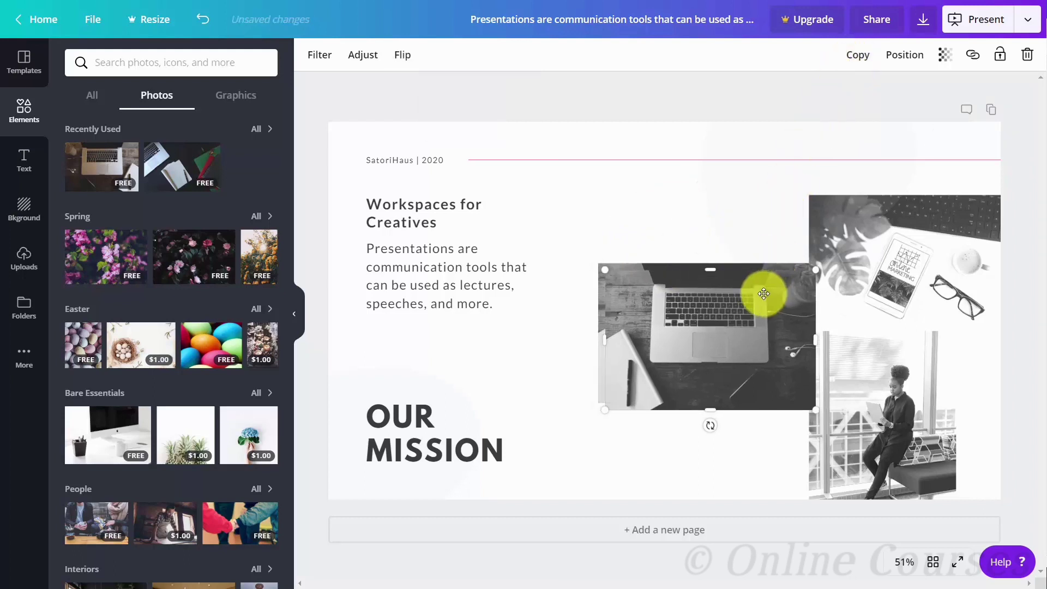
key(Delete)
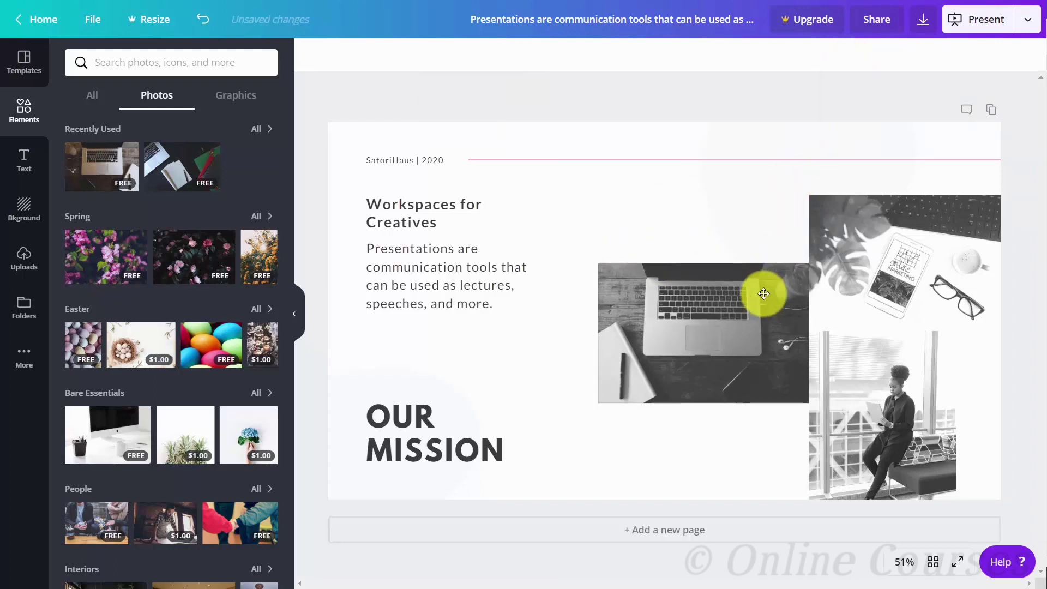
- Try aligning the laptop photo to the top of the page, and undo the alignment
click(716, 339)
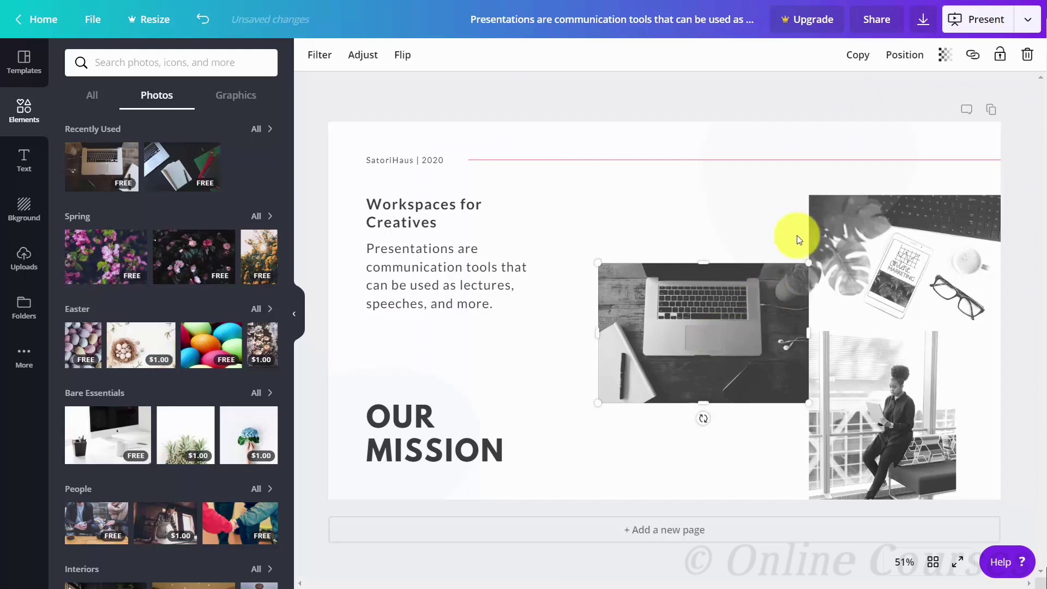
click(898, 57)
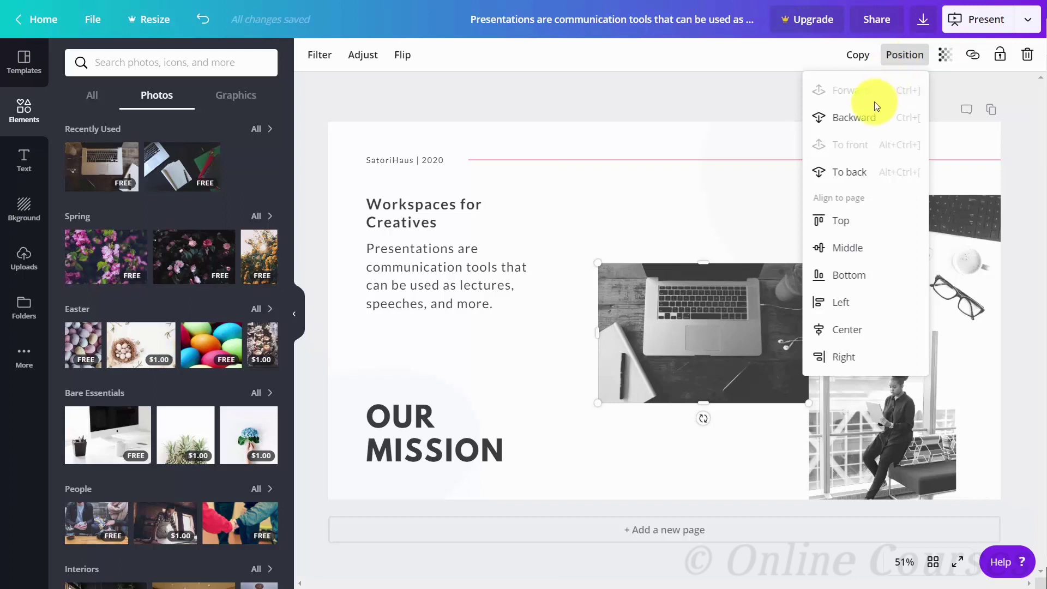
click(844, 225)
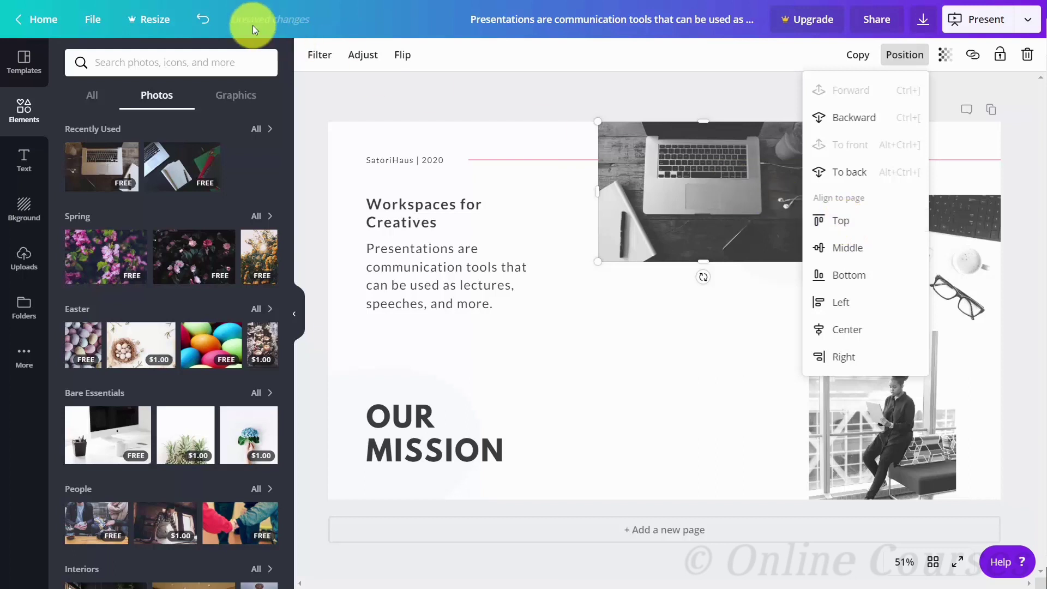
click(210, 30)
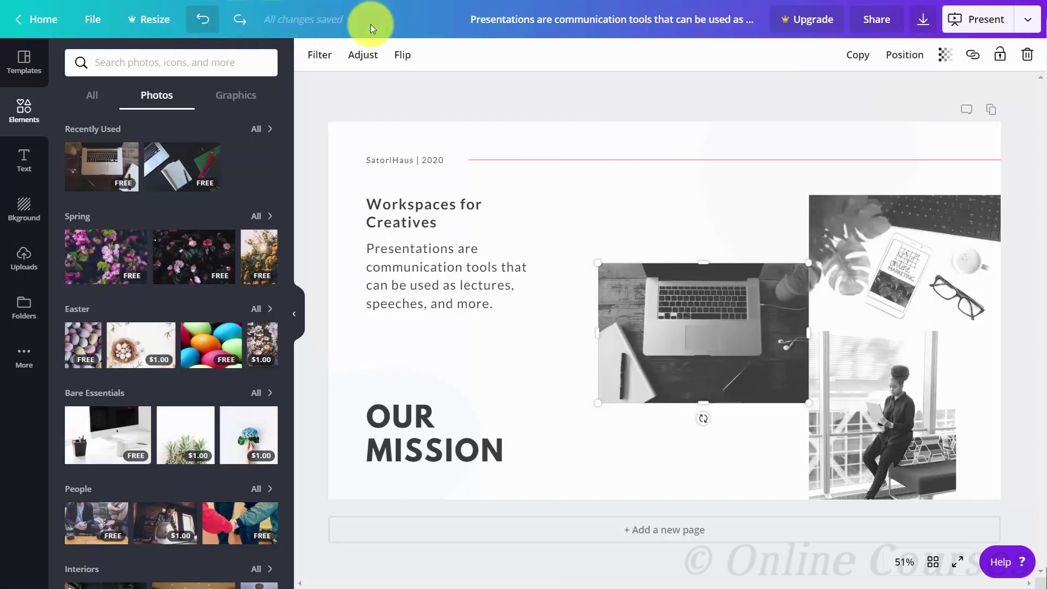
- Try out the laptop photo's transparency, leaving it at 100, and view its link option without adding a link
click(945, 60)
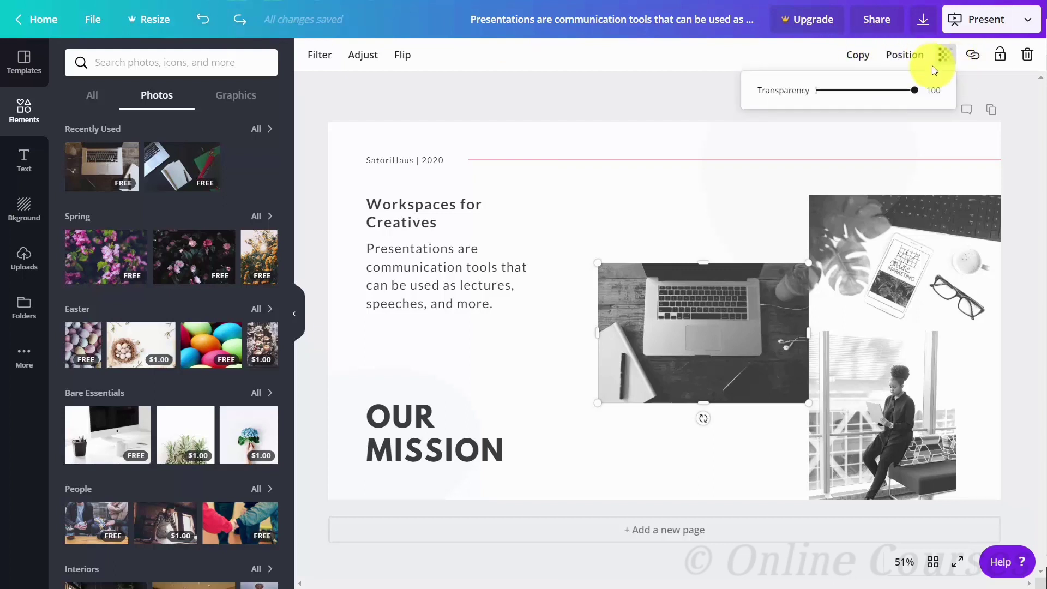
mouse_move(911, 92)
mouse_down()
mouse_move(868, 91)
mouse_move(824, 110)
mouse_move(860, 93)
mouse_move(927, 89)
mouse_up()
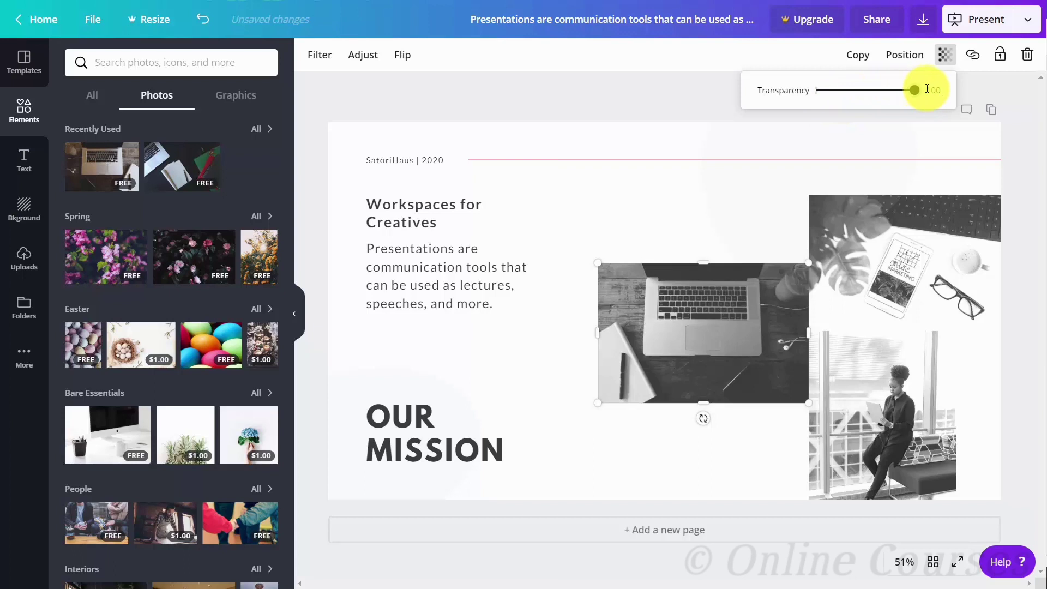
click(973, 57)
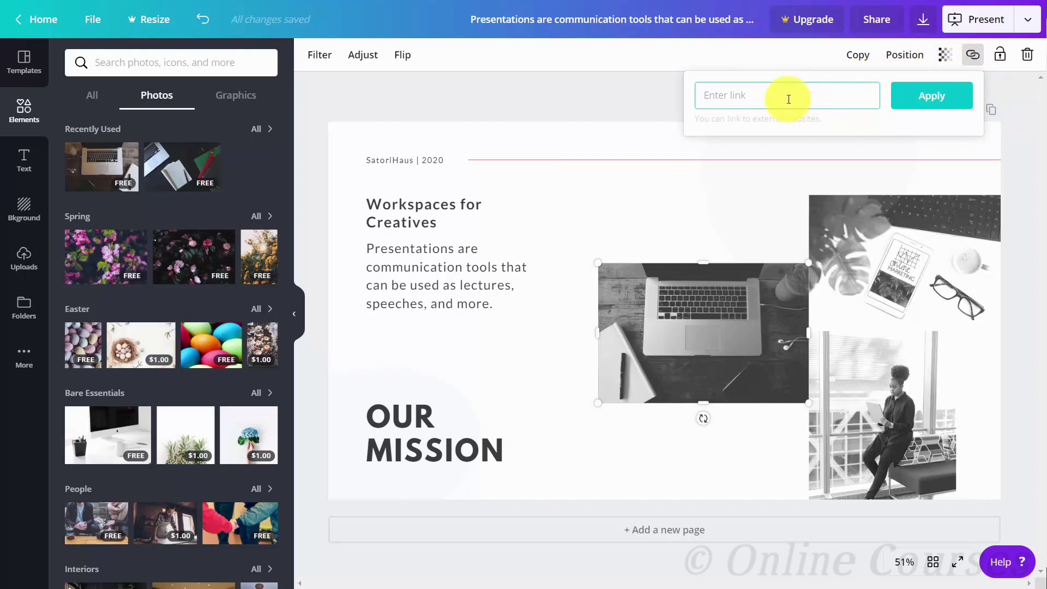
click(669, 155)
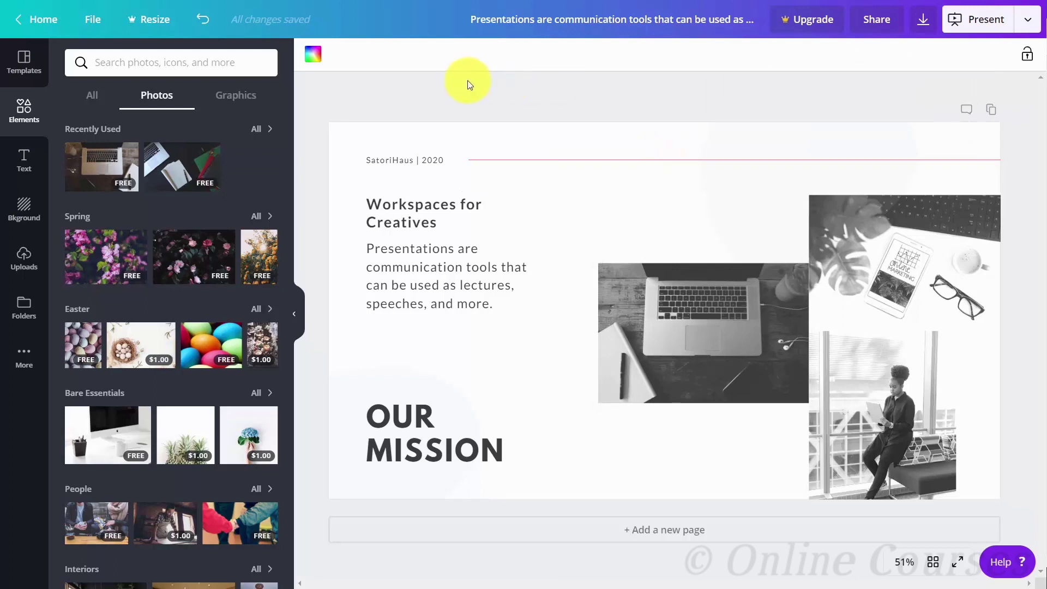
- Add a default heading to the slide and undo it, and place the "VALENCE" text combination instead
click(24, 161)
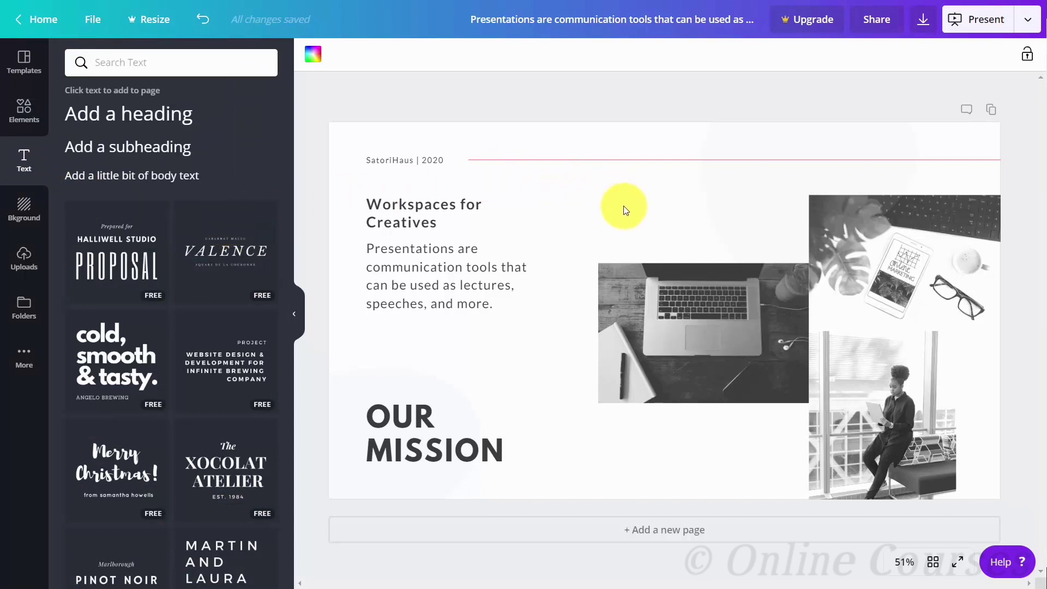
click(151, 120)
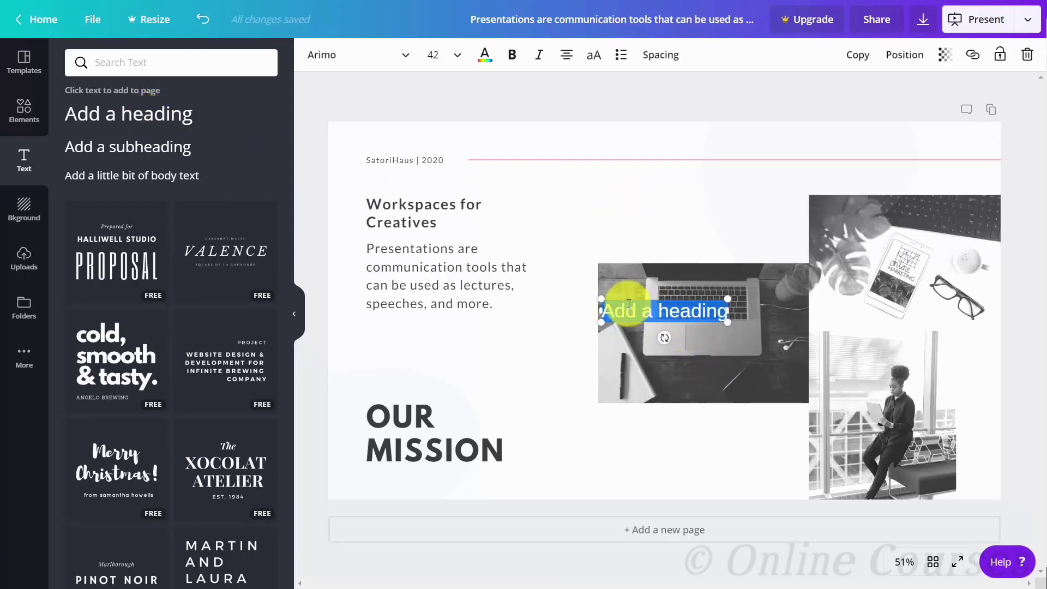
key(ctrl+z)
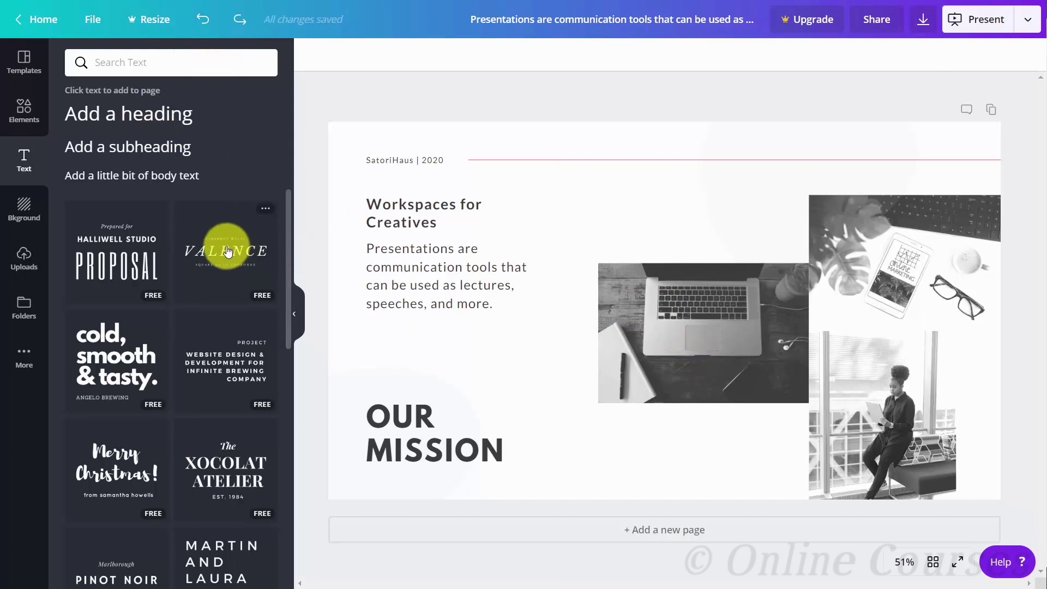
click(228, 252)
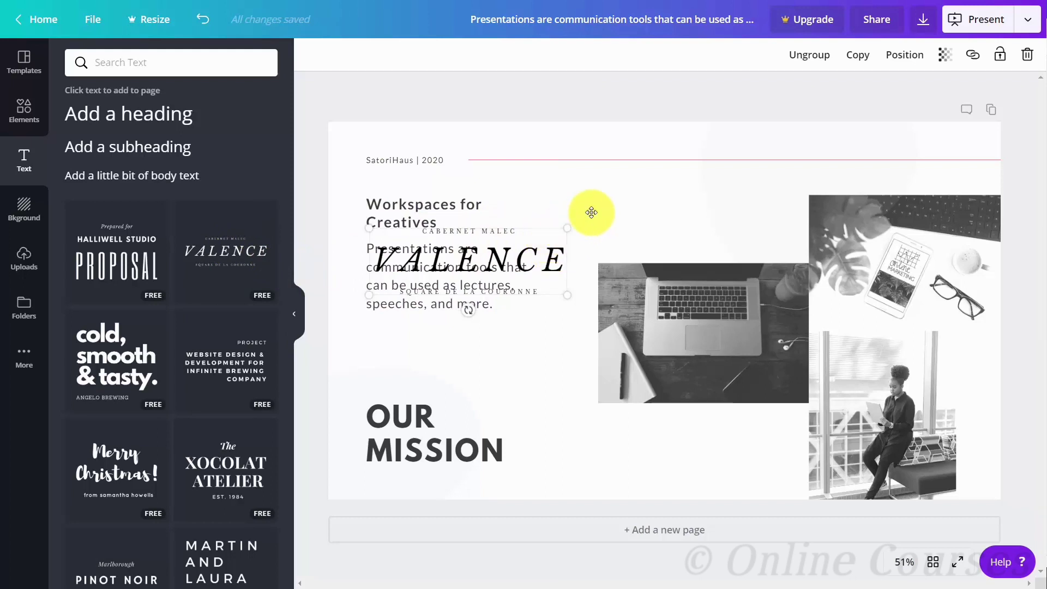
- Move the "VALENCE" text combination above the laptop photo, view its title's formatting options, and delete the combination
drag(592, 213, 721, 185)
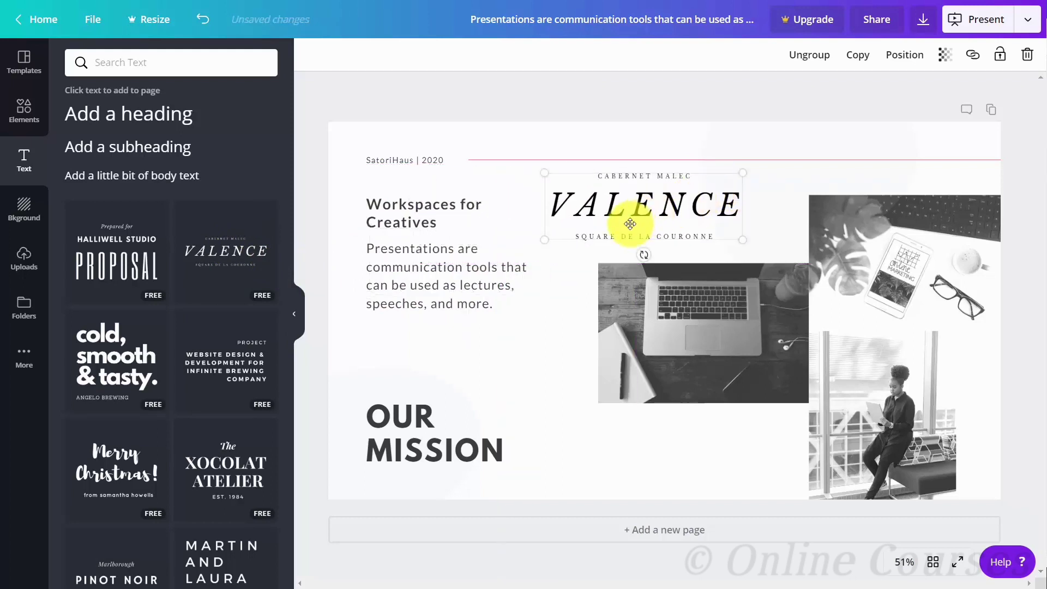
click(597, 203)
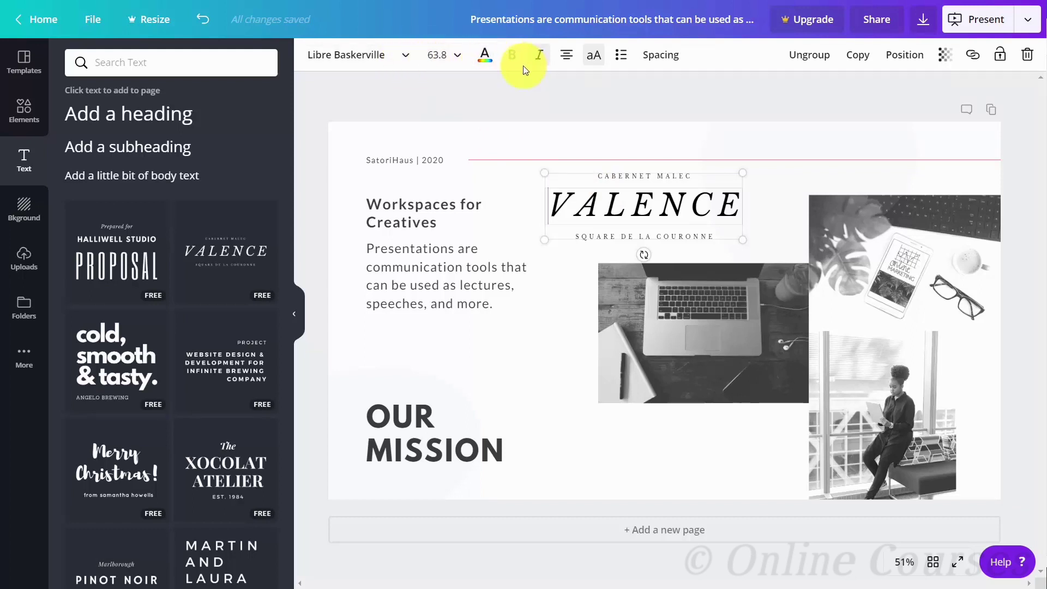
- Select the "Workspaces for Creatives" heading text and view its link option without adding a link
click(377, 205)
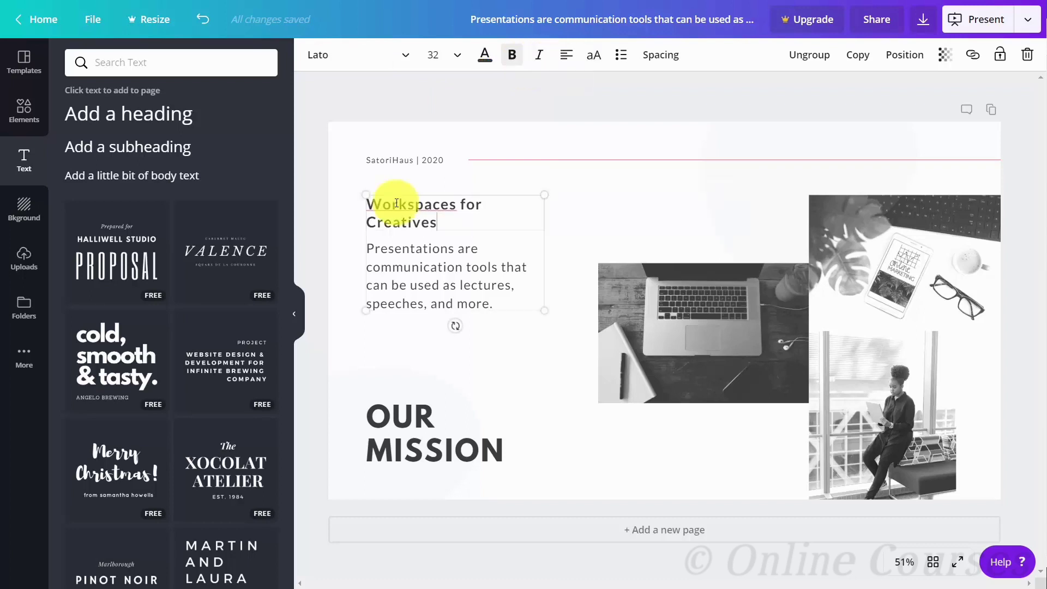
double_click(369, 206)
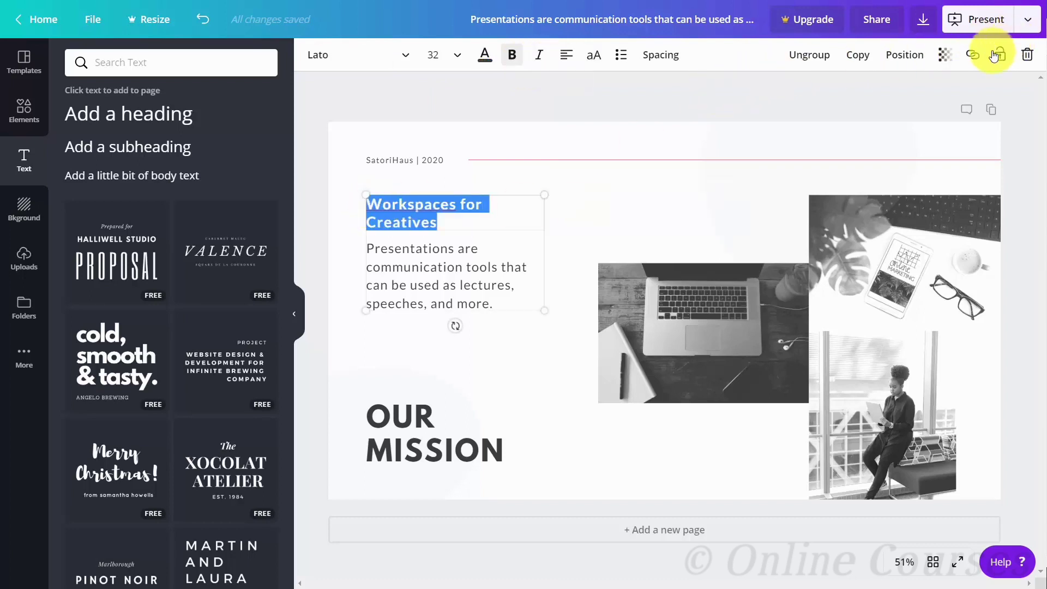
click(972, 60)
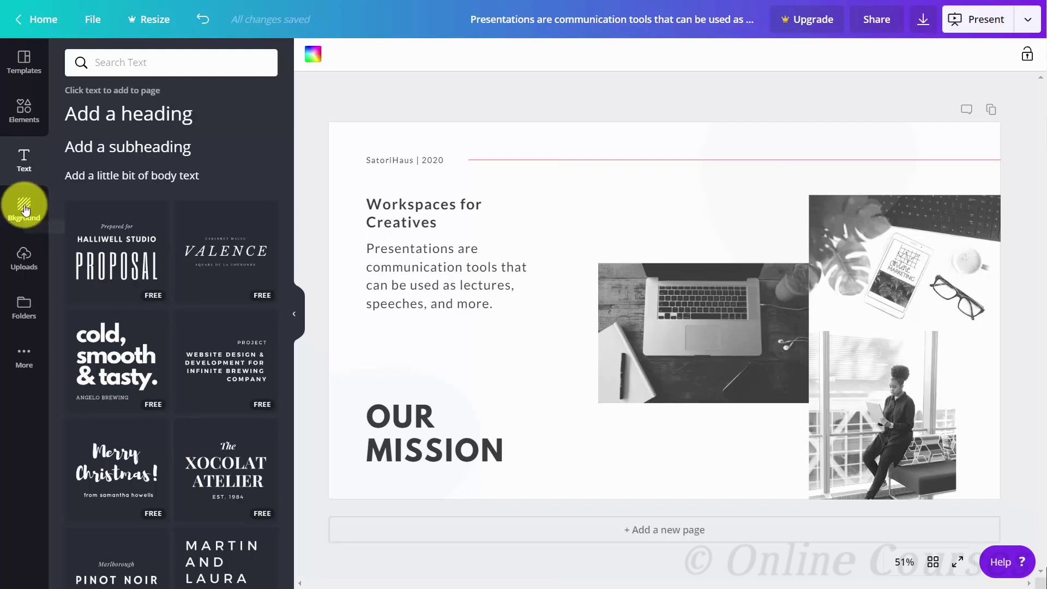
- Try the purple brand colour as the slide's background and undo the change
click(23, 210)
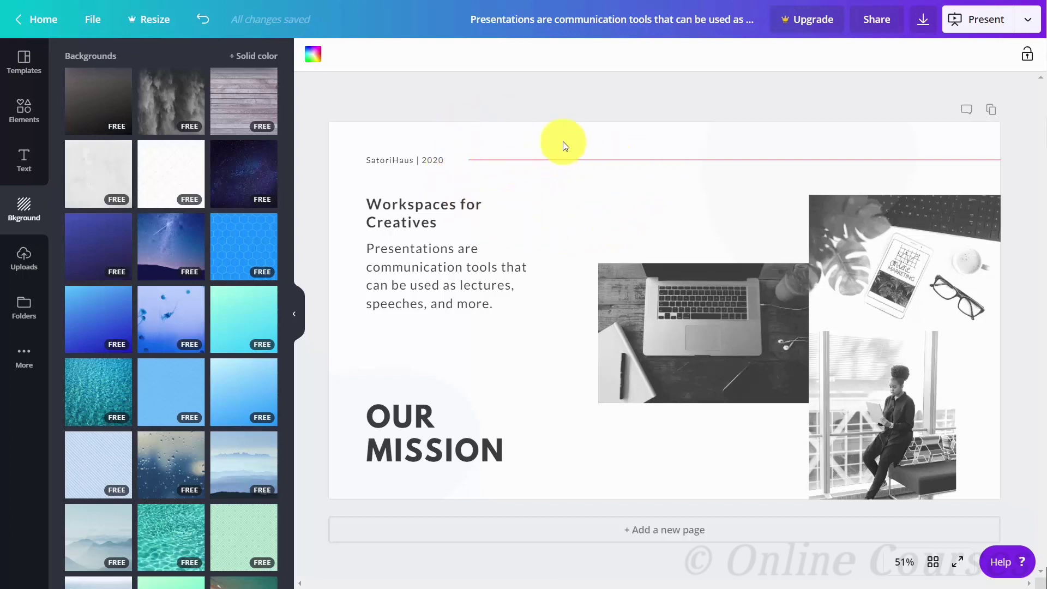
click(314, 56)
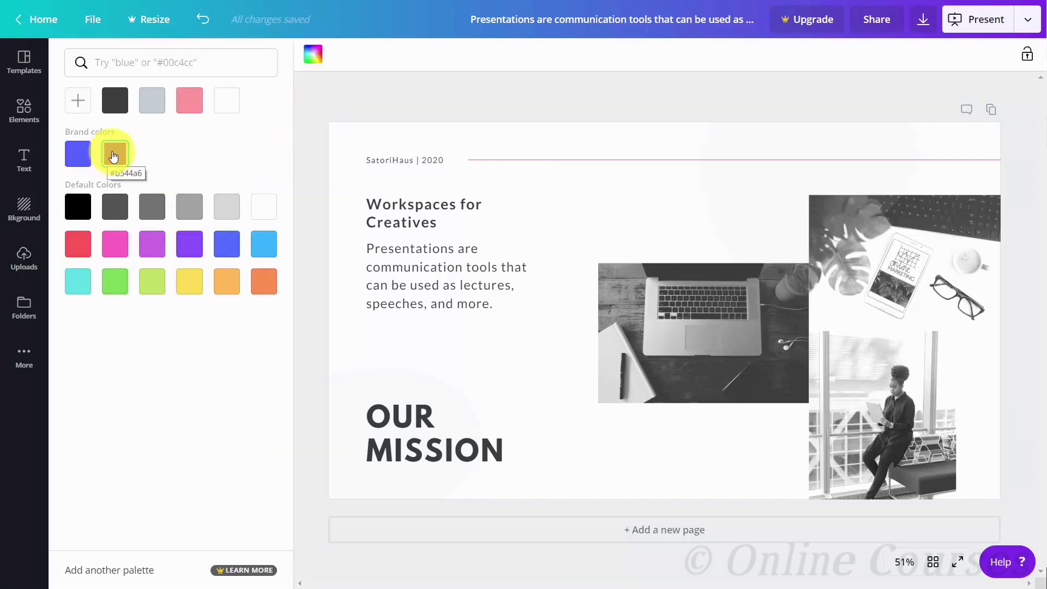
click(113, 157)
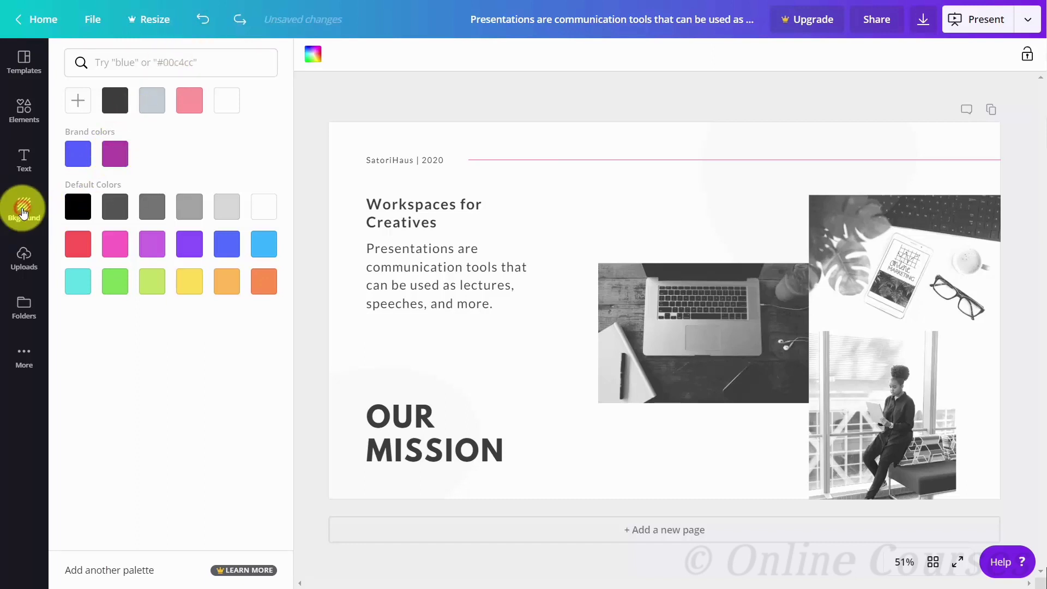
- Browse the backgrounds, apply the blue honeycomb pattern to the slide, and recolour its blue to the pink document colour
click(23, 211)
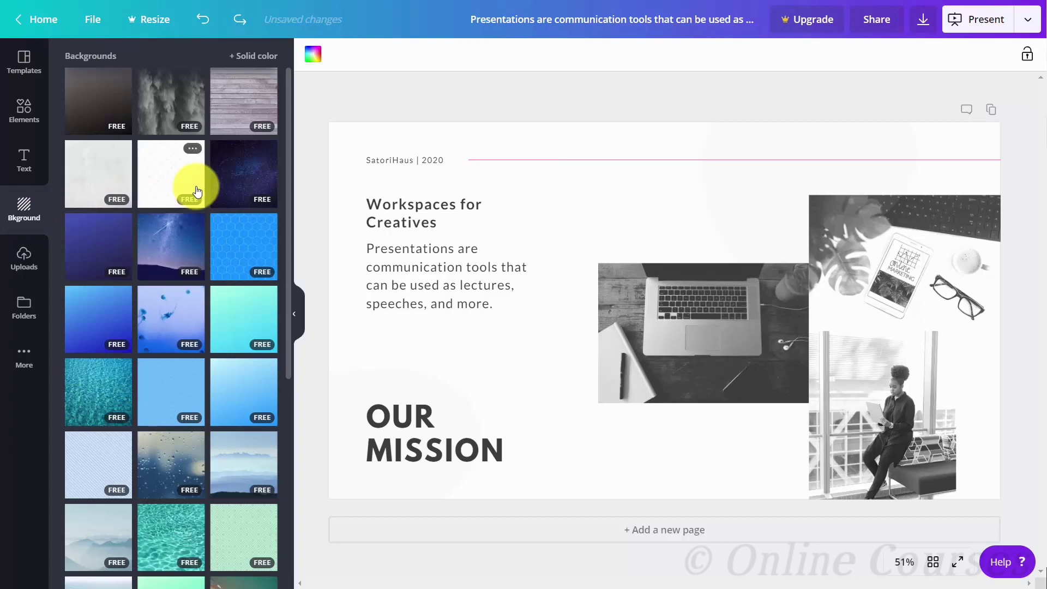
scroll(180, 188, down, 4)
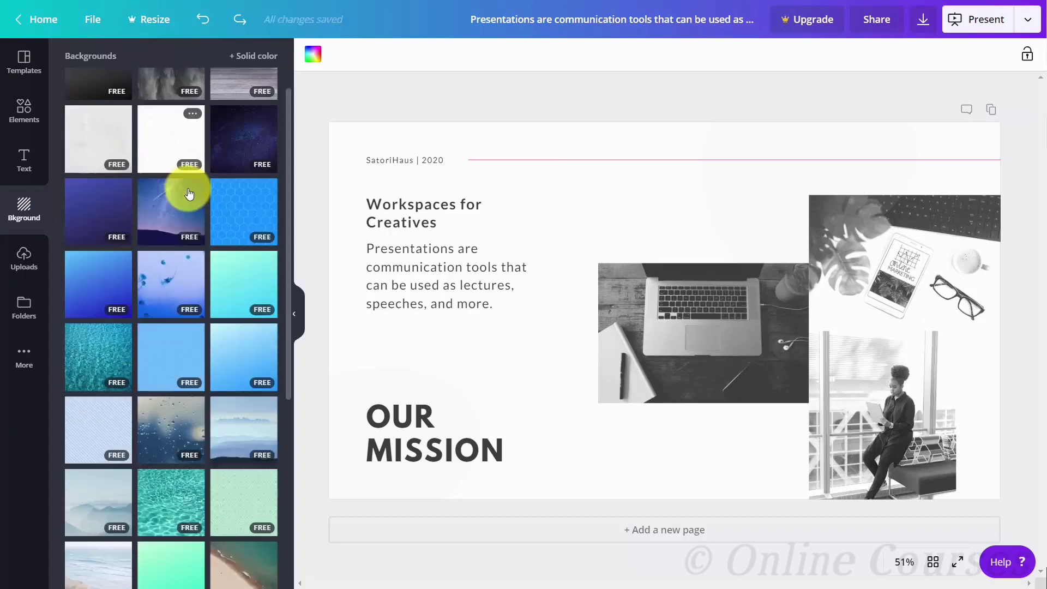
scroll(180, 188, up, 4)
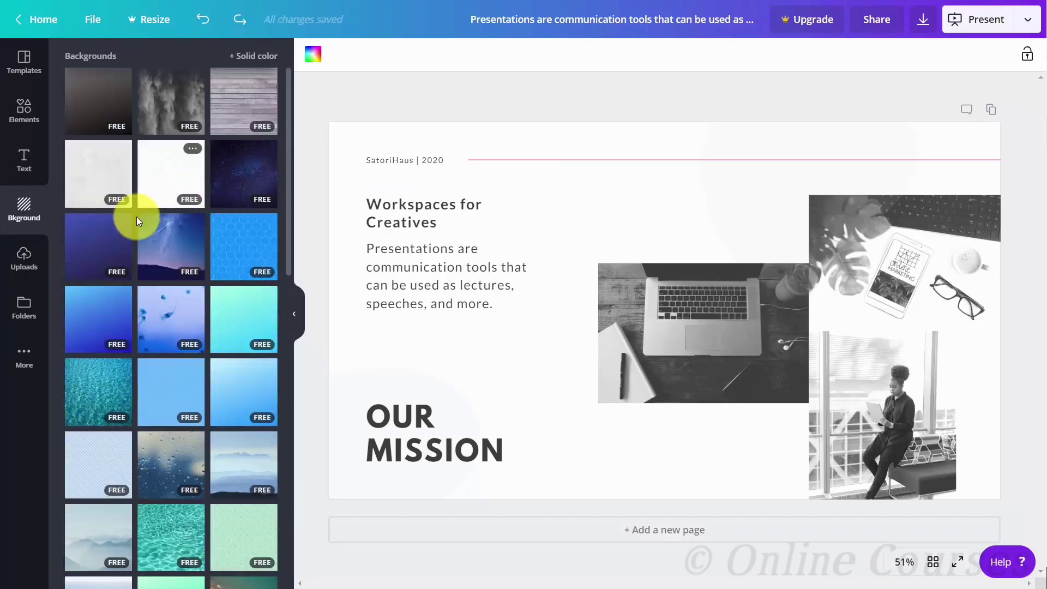
click(233, 242)
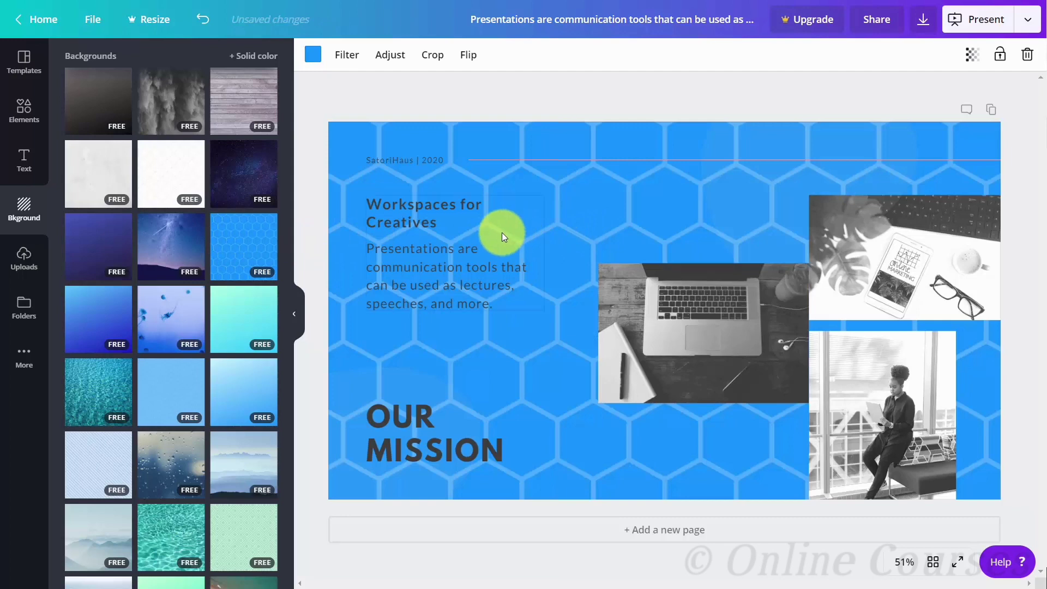
click(315, 57)
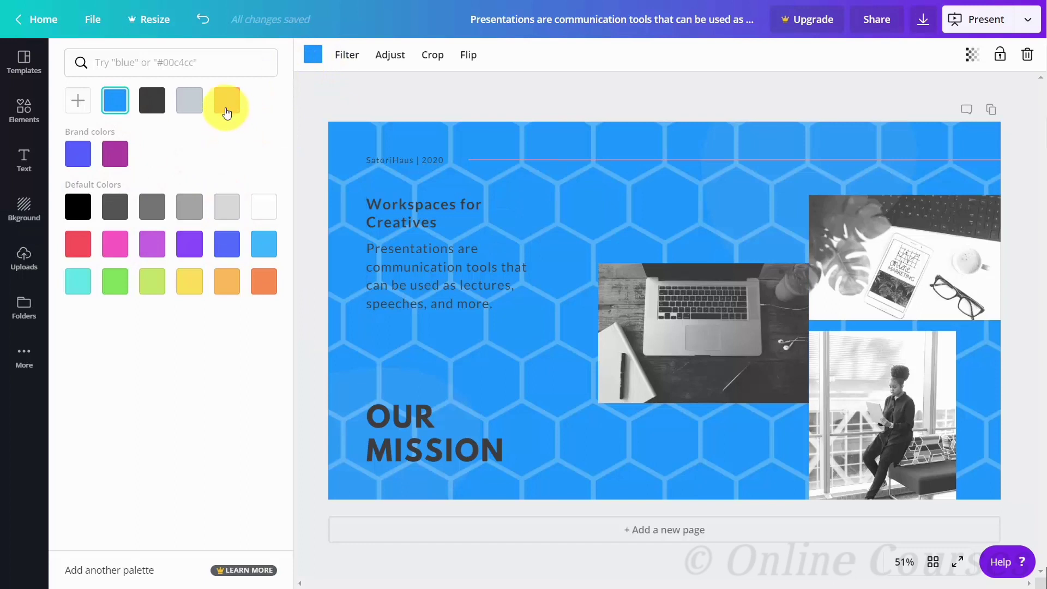
click(227, 112)
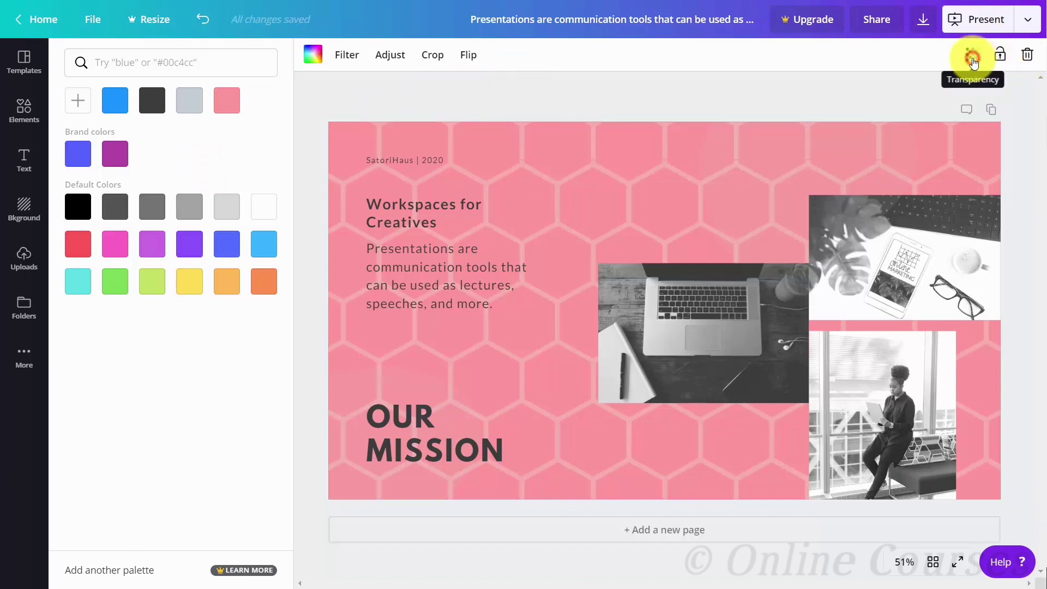
- Try the honeycomb background's transparency, leaving it at 100, and test the Greyscale and Street filters on it
click(973, 58)
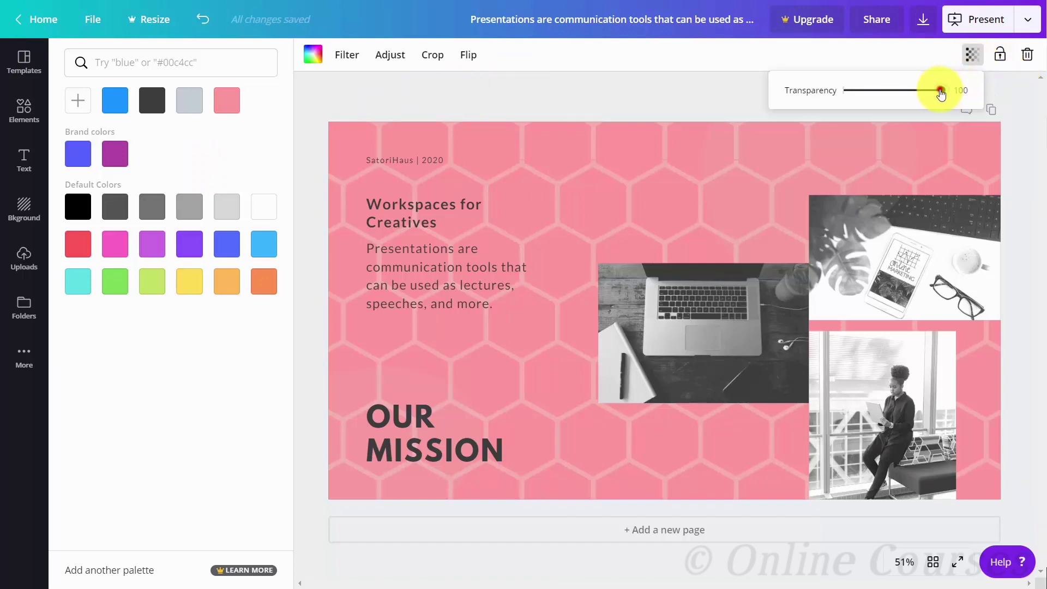
mouse_move(941, 93)
mouse_down()
mouse_move(844, 102)
mouse_move(960, 91)
mouse_up()
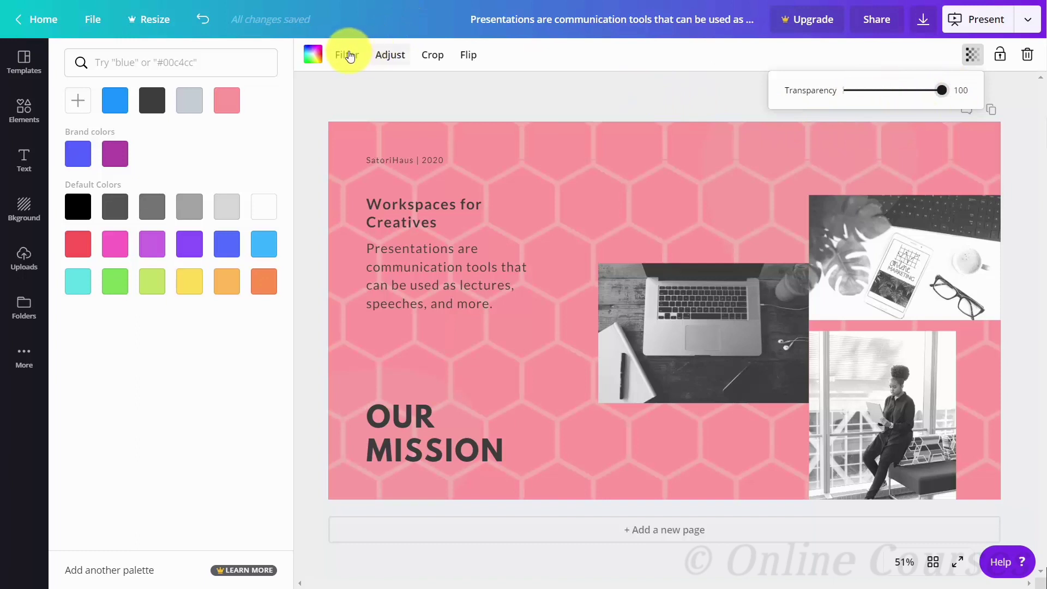
click(347, 57)
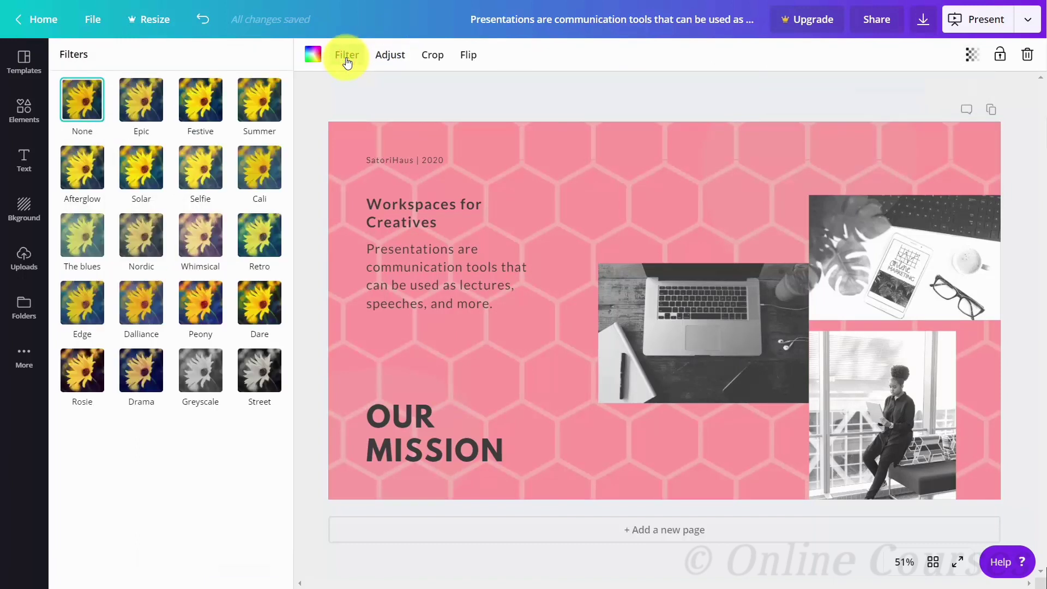
click(201, 382)
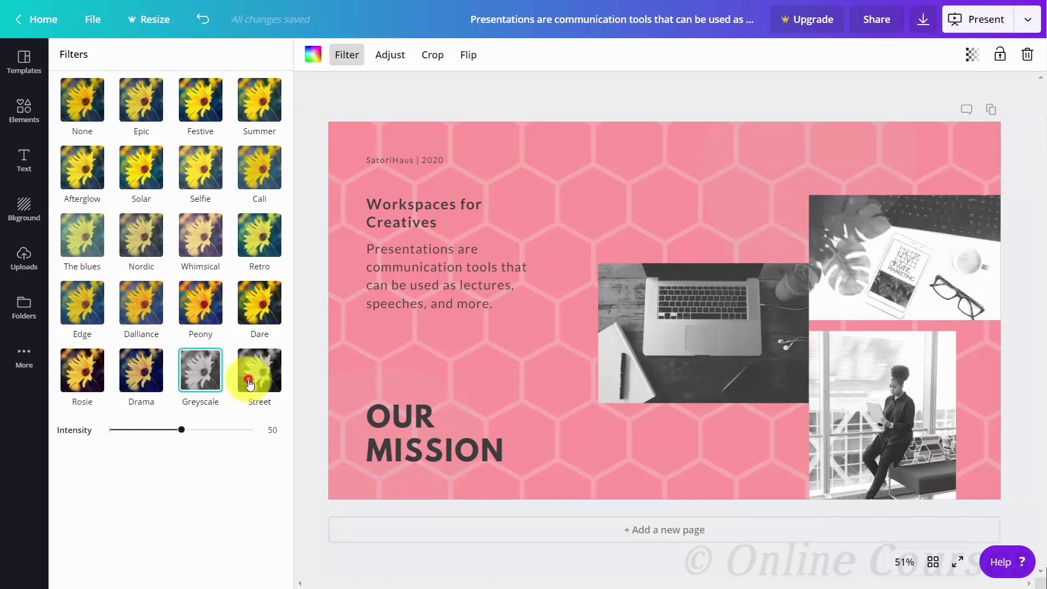
click(249, 383)
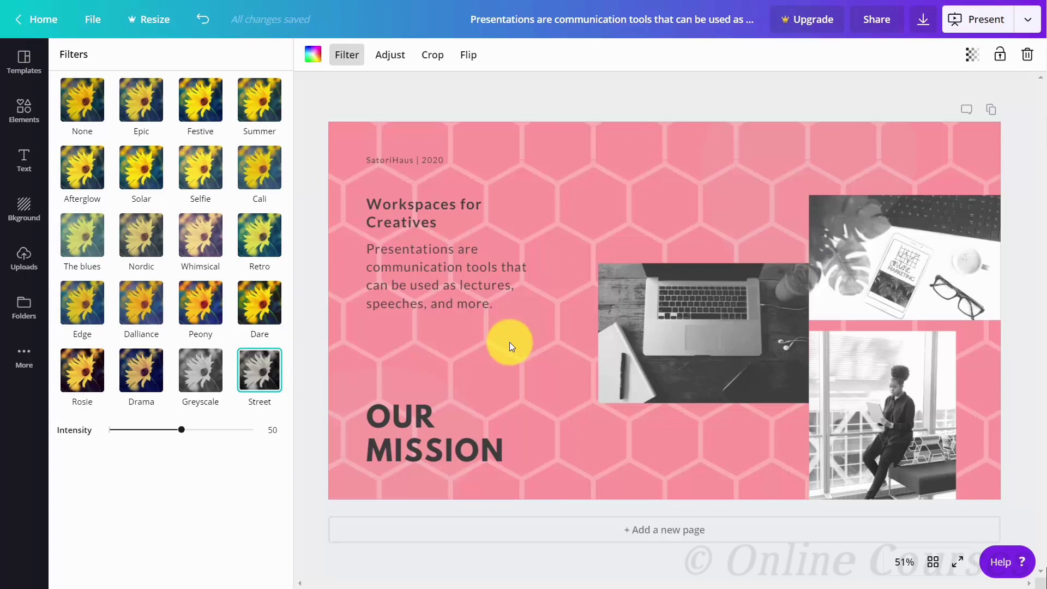
- Replace the honeycomb background with the light-to-dark blue gradient and delete the laptop photo
click(23, 206)
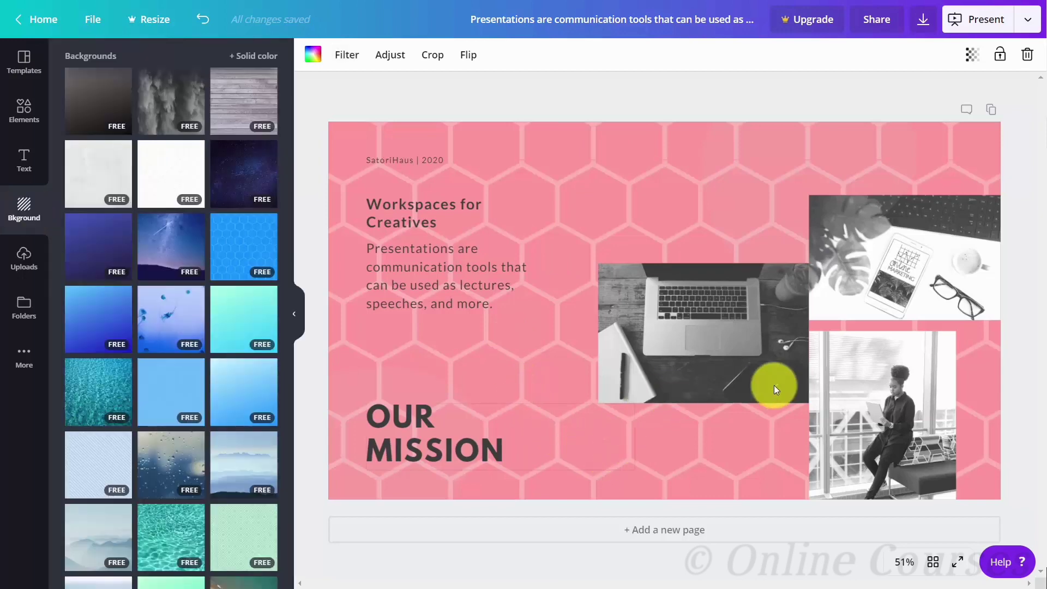
click(119, 323)
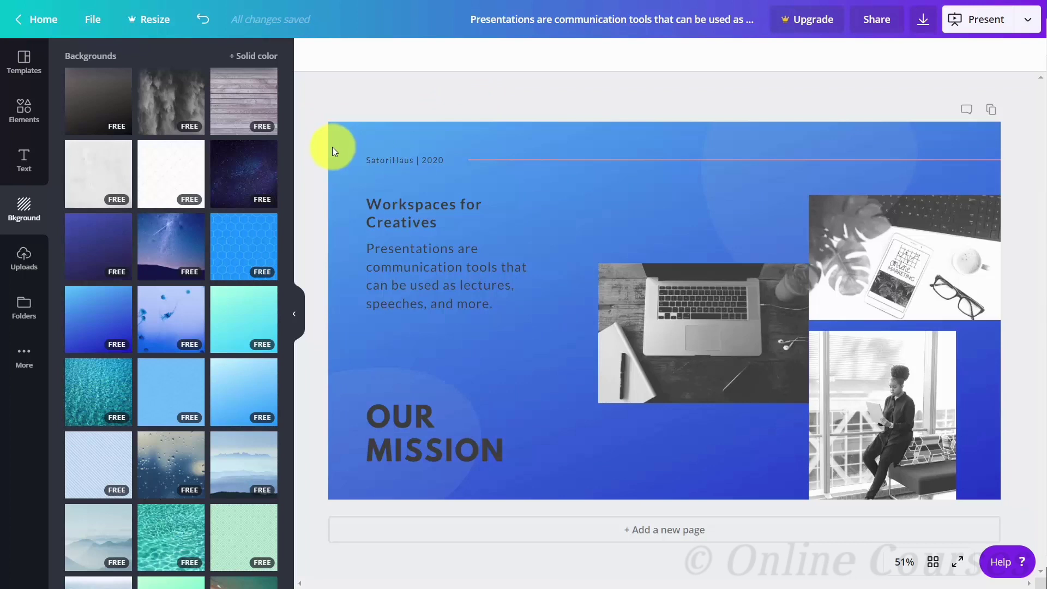
click(865, 237)
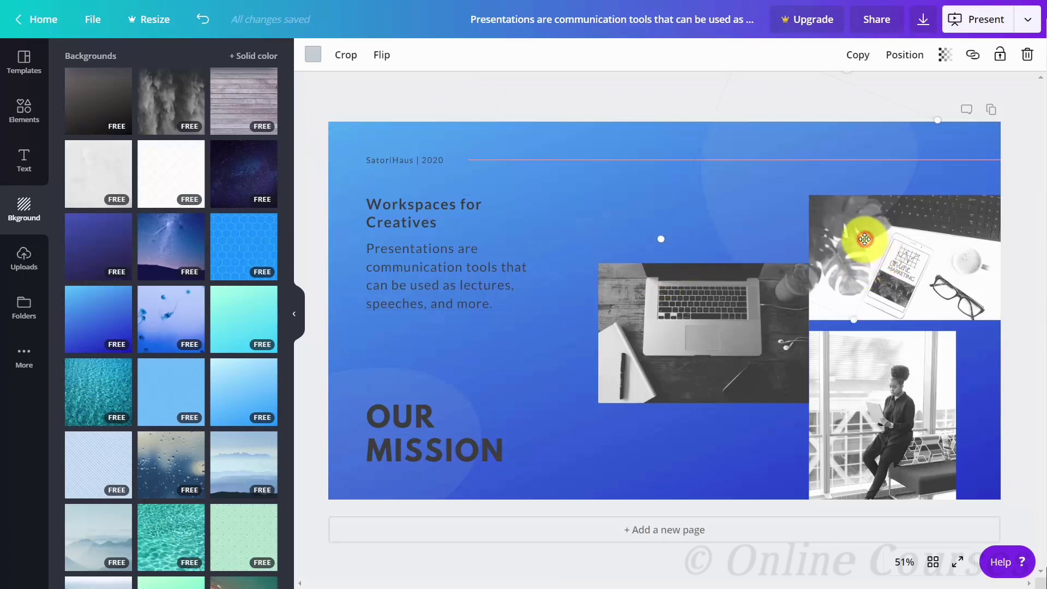
click(650, 315)
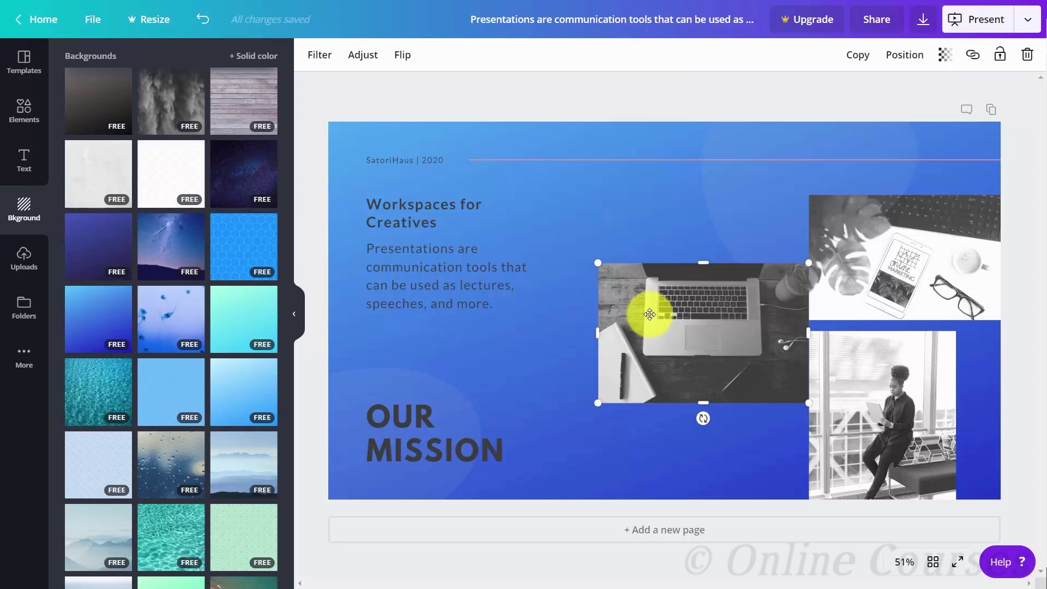
key(Delete)
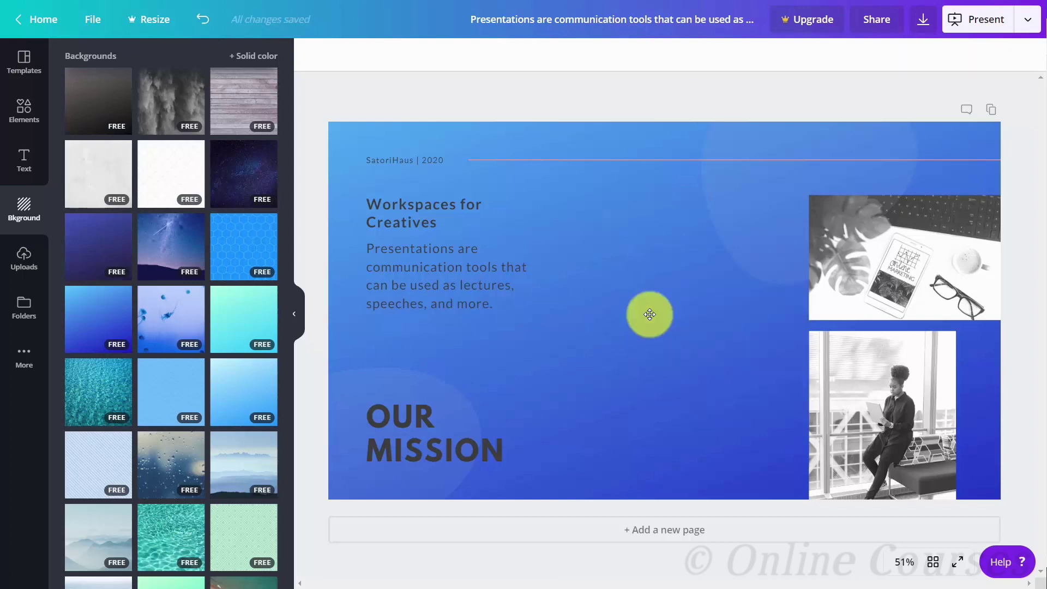
- Upload the QR code and product images, and place the two-book image at a reduced size beside the "Workspaces for Creatives" text
click(19, 257)
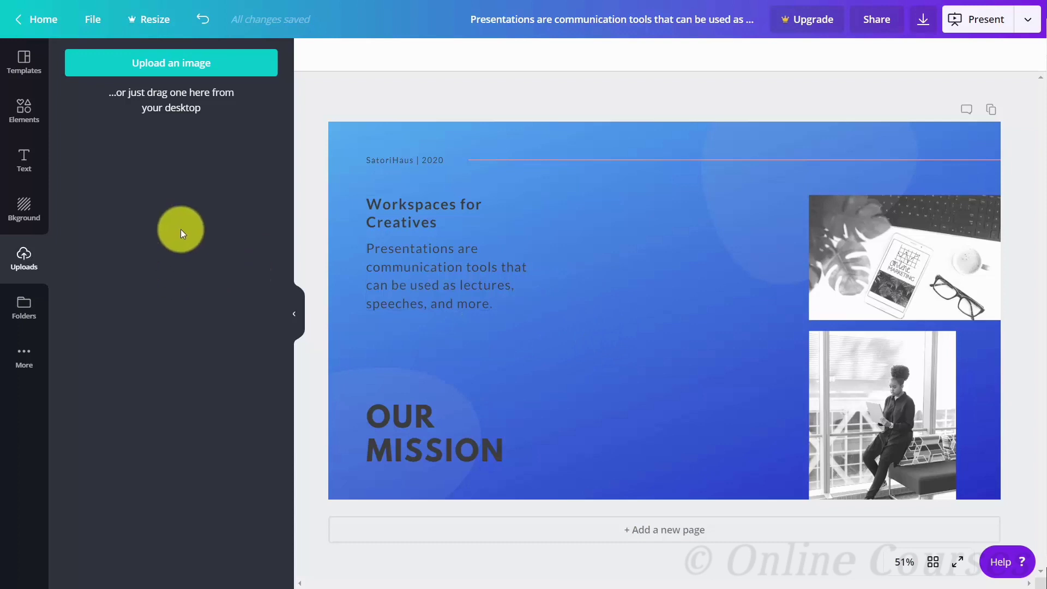
click(169, 69)
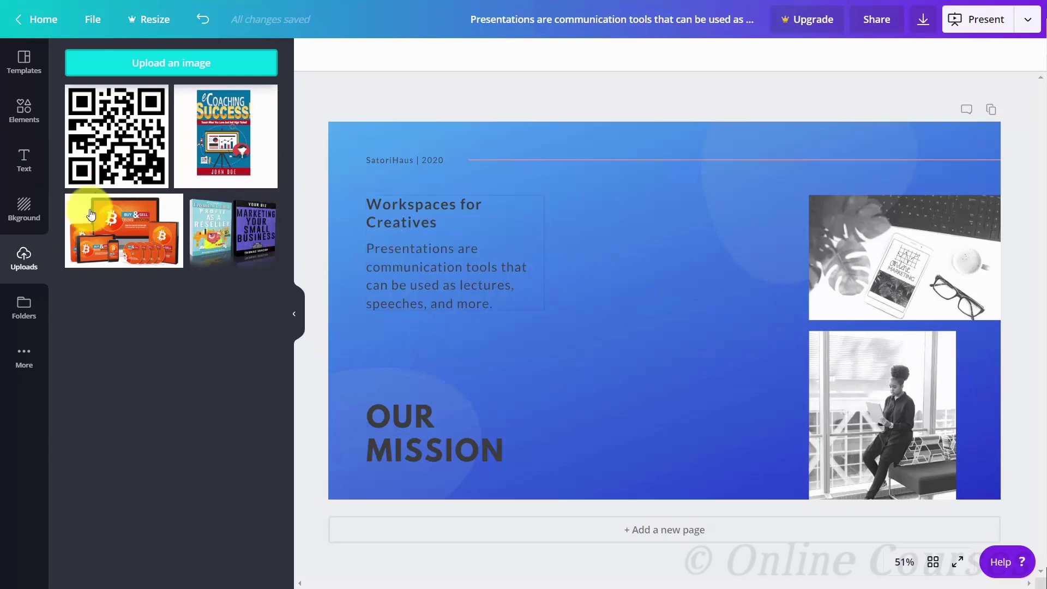
click(208, 224)
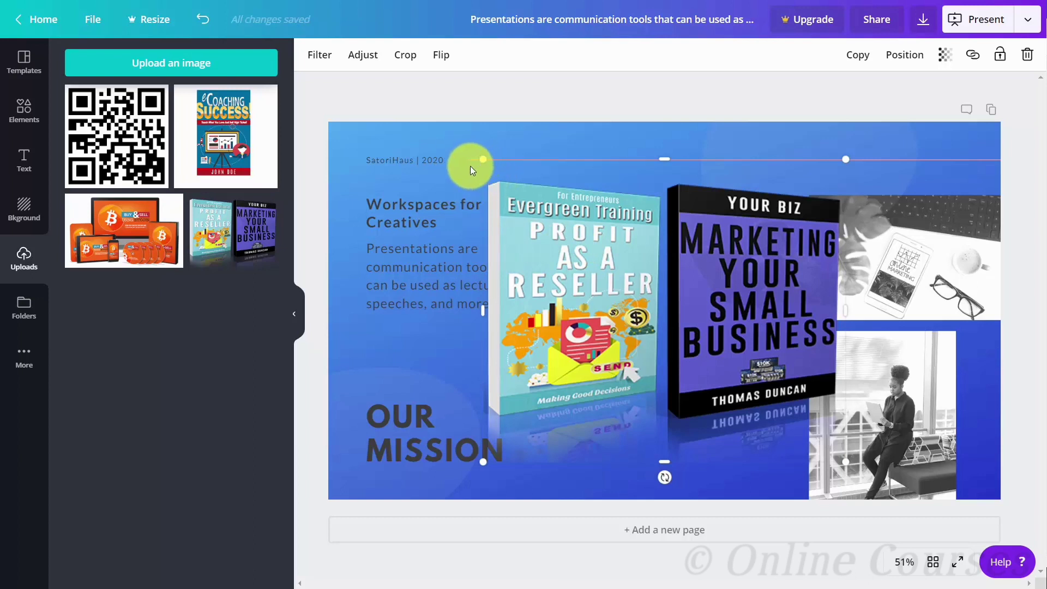
key(ctrl+z)
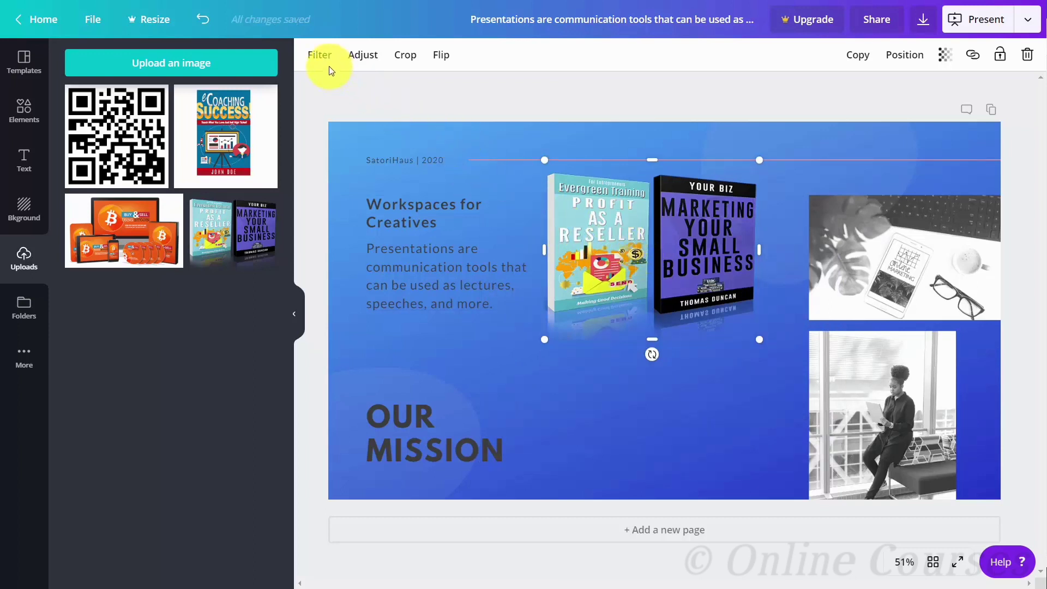
- Try the Summer filter on the two-book image, apply Whimsical at intensity 50 instead, and view its adjustment and flip options
click(318, 57)
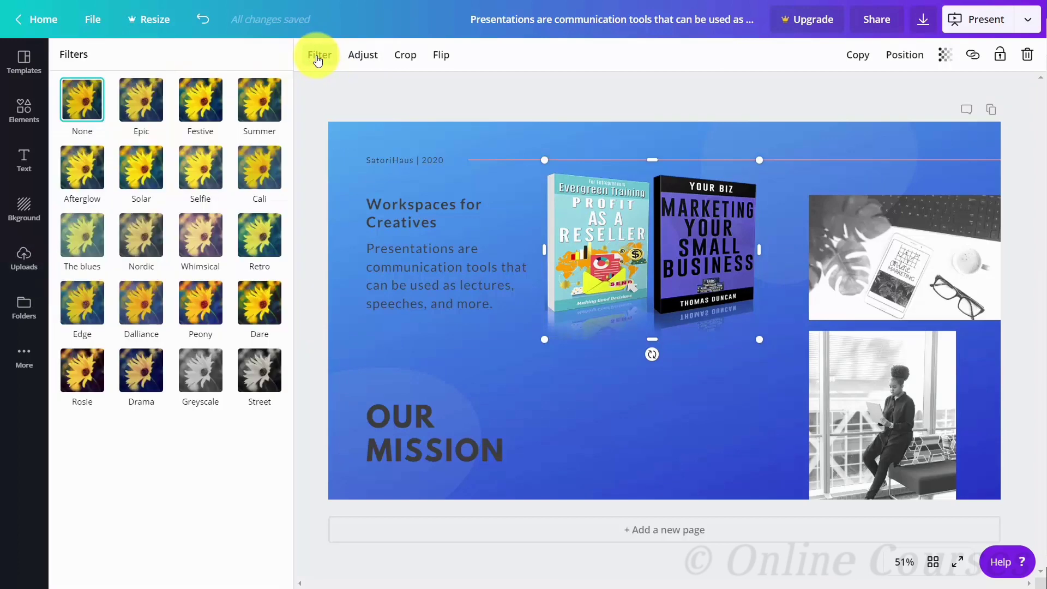
click(267, 107)
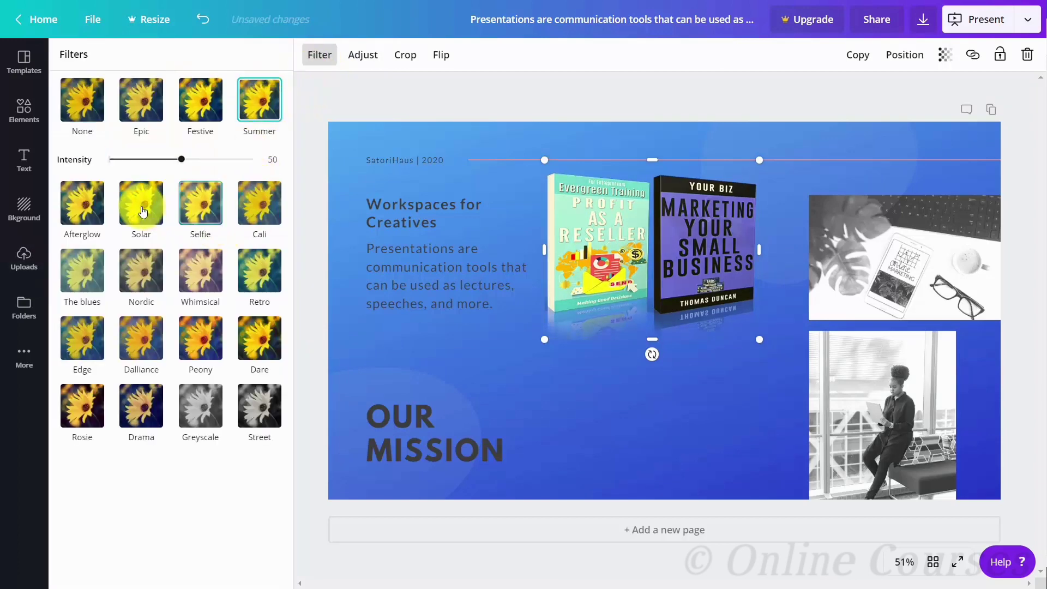
click(202, 272)
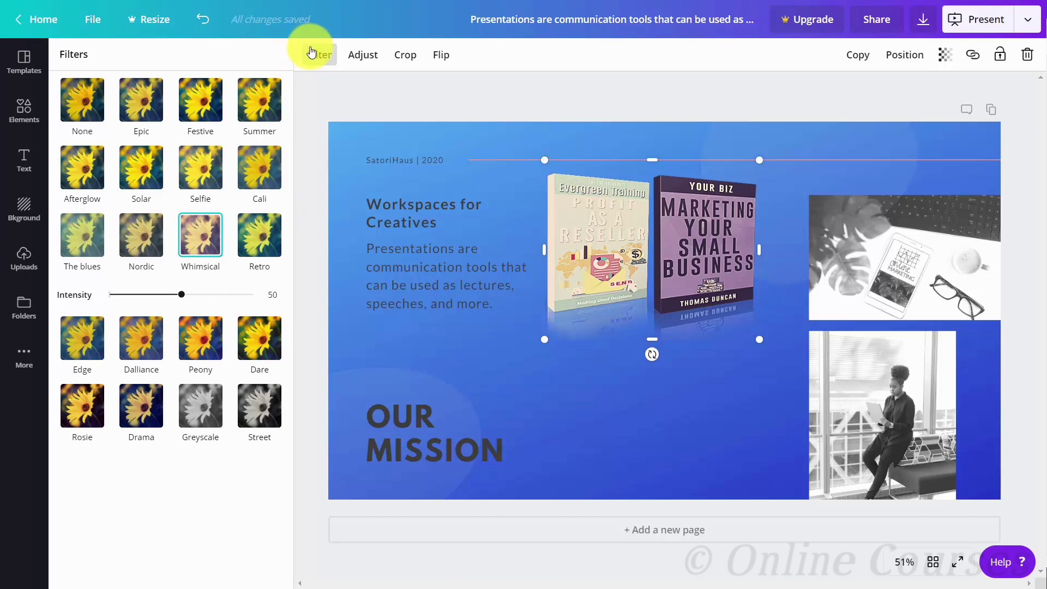
click(354, 59)
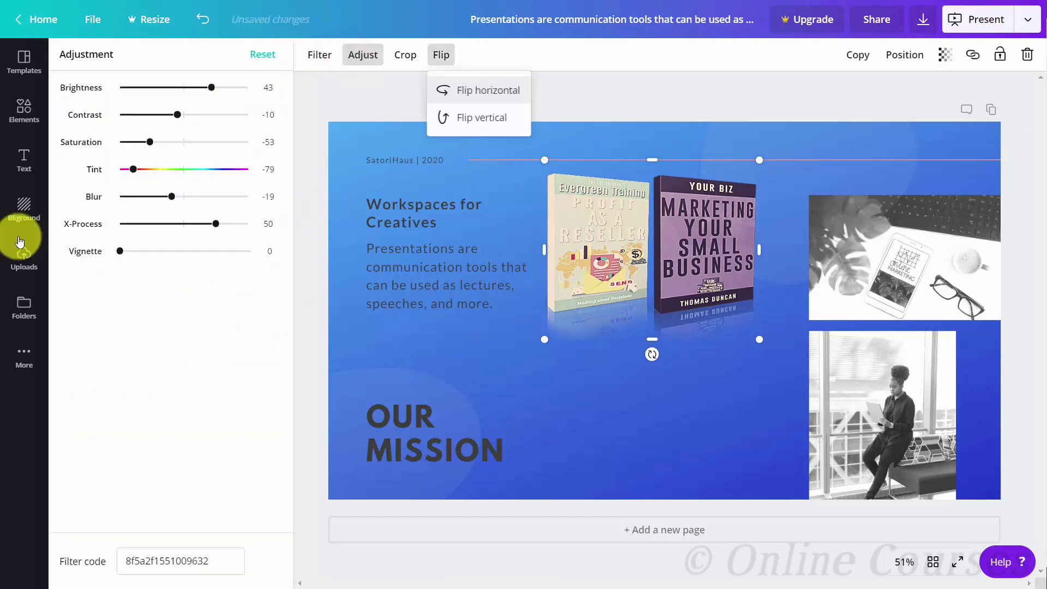
- Place the "eCoaching Success" cover image at a small size below the two-book image, and view its link option without adding a link
click(22, 250)
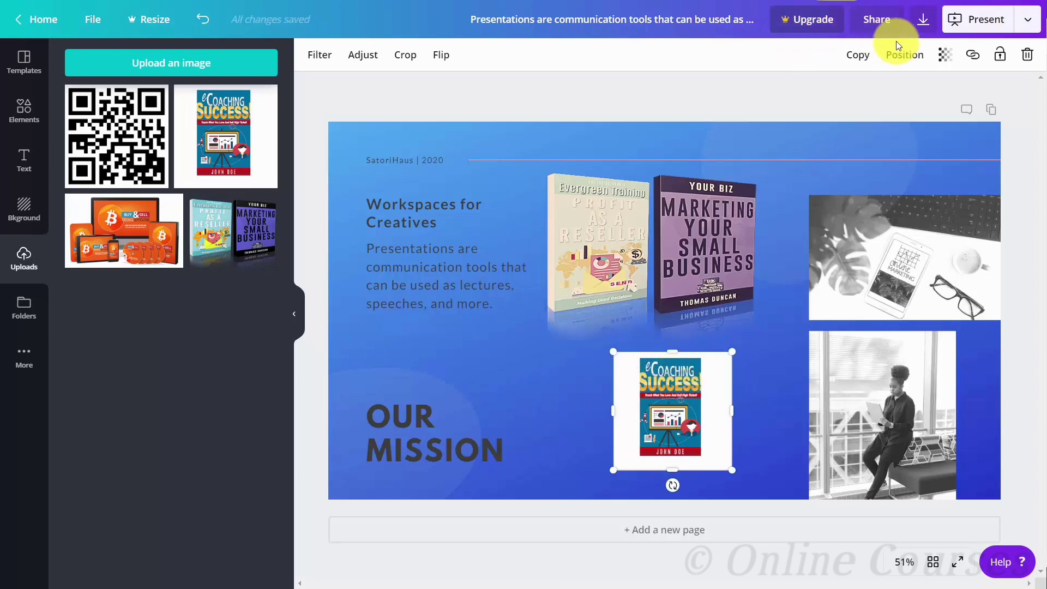
click(973, 55)
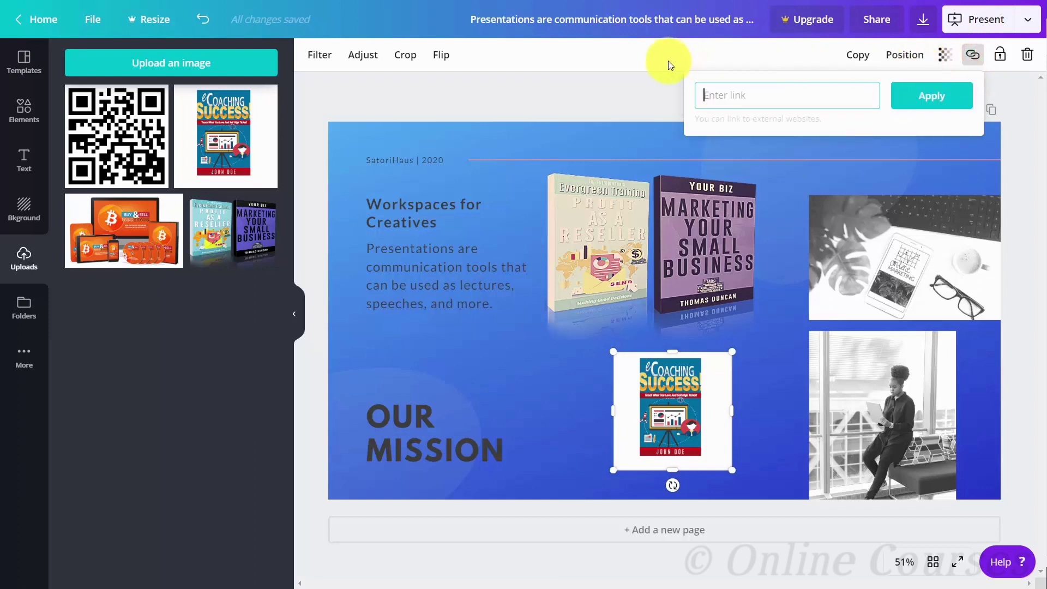
click(629, 179)
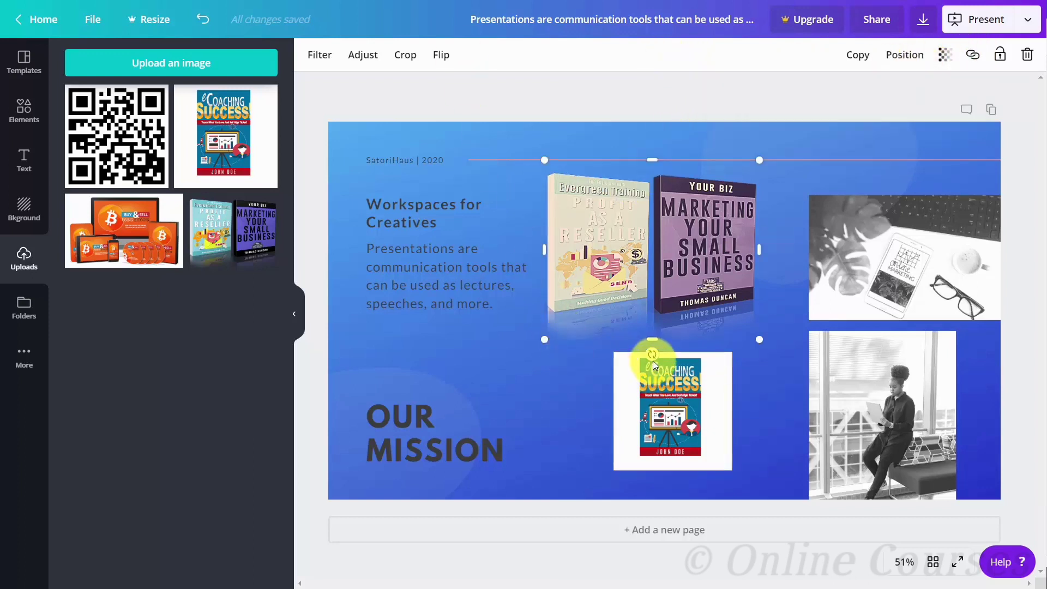
- Rotate the two-book image slightly clockwise, and delete both it and the "eCoaching Success" cover image from the slide
drag(653, 355, 637, 376)
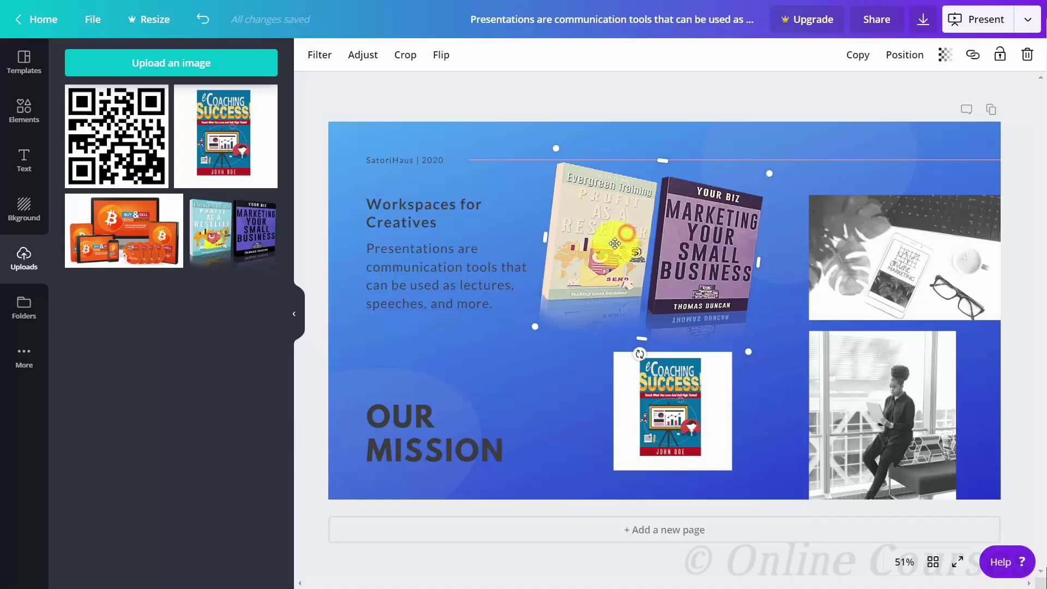
key(Delete)
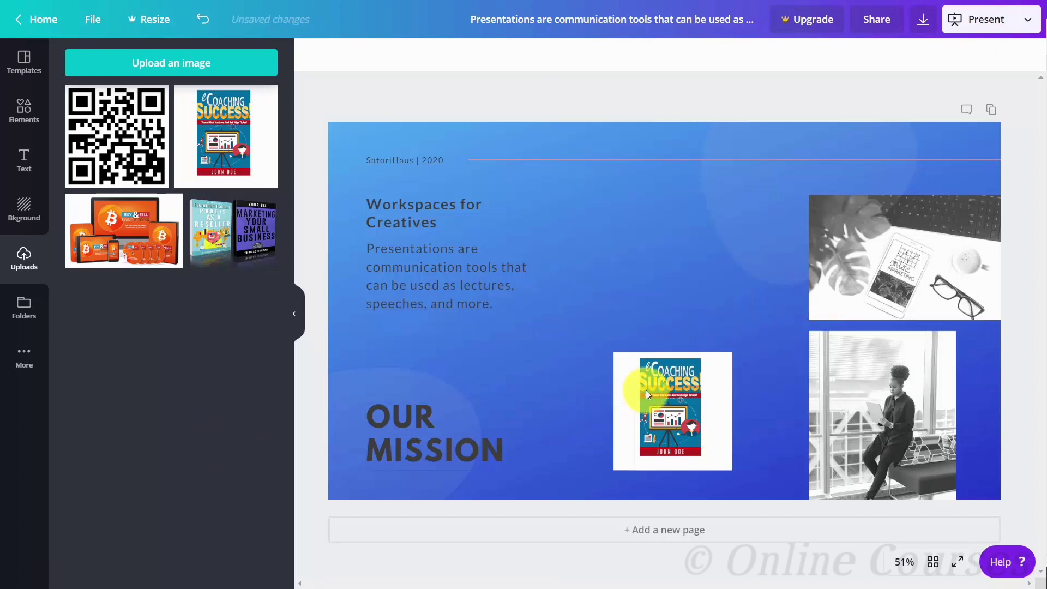
click(647, 390)
key(Delete)
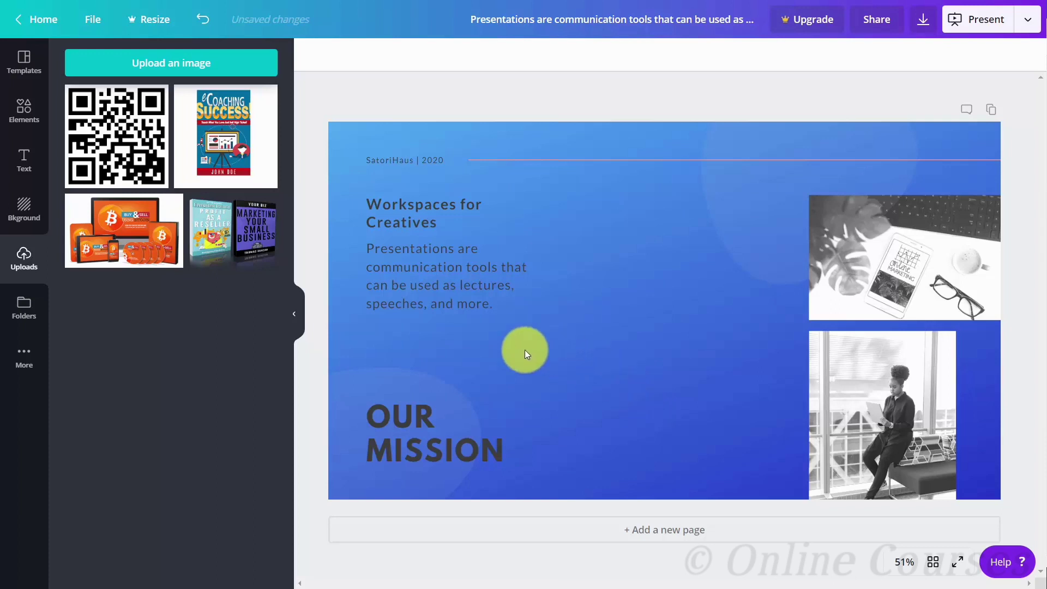
- Try embedding the TED example video and another TED talk from a pasted web link, and delete the embed from the slide
click(23, 359)
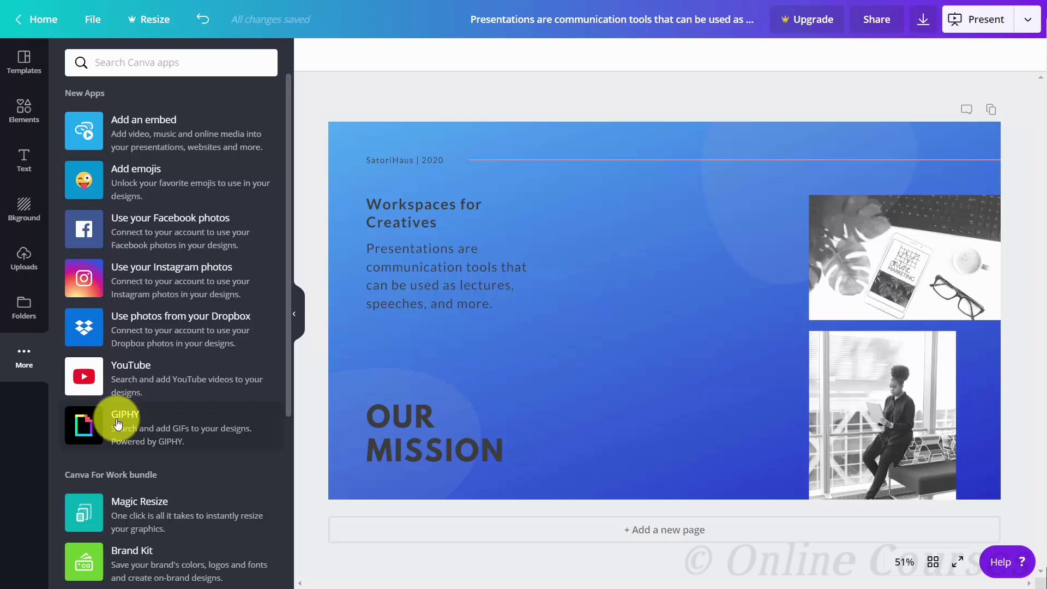
click(143, 131)
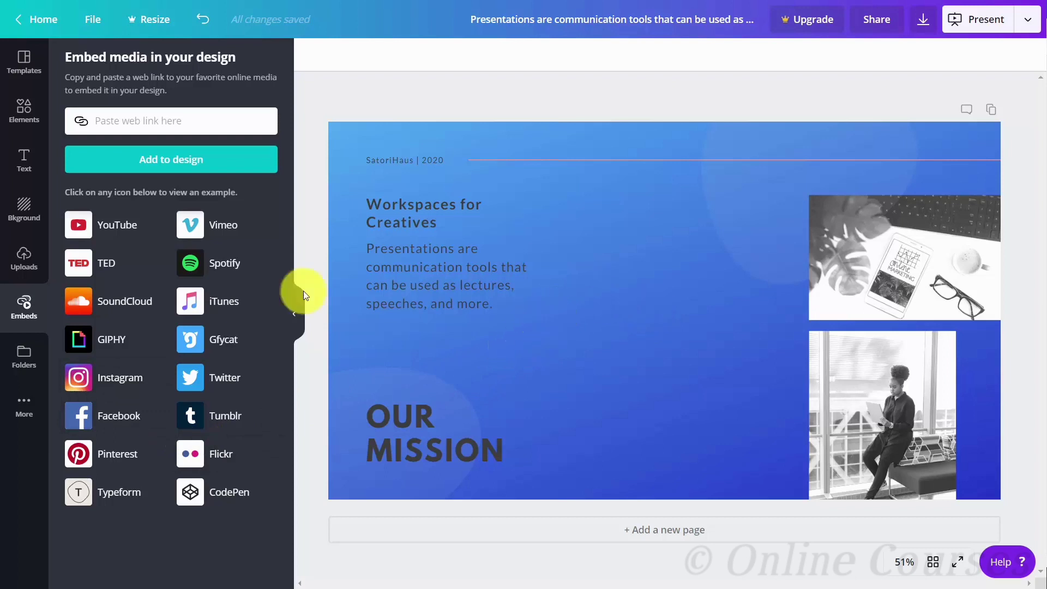
click(101, 266)
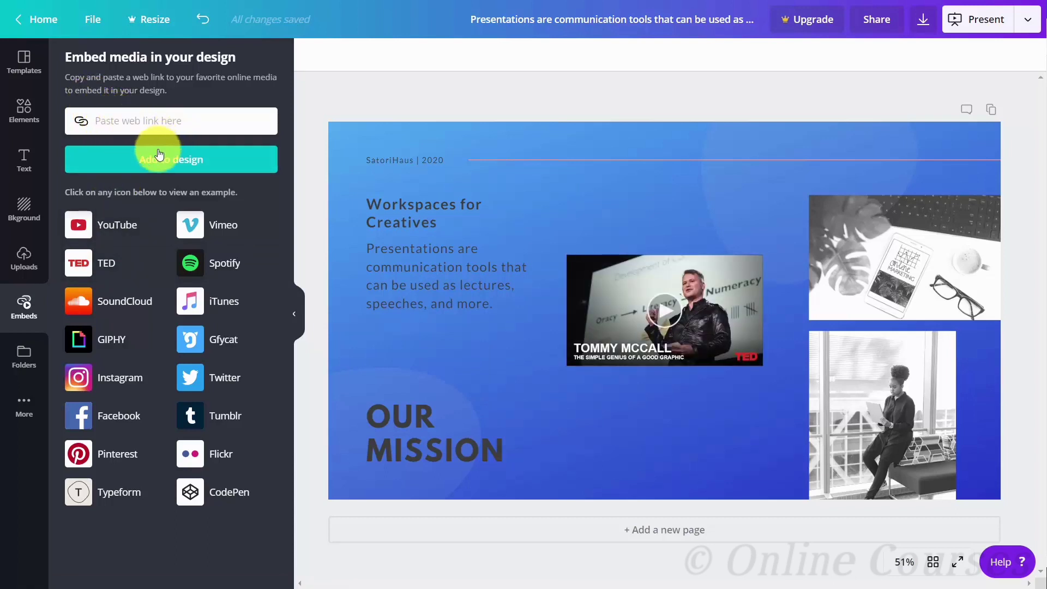
key(ctrl+v)
click(171, 163)
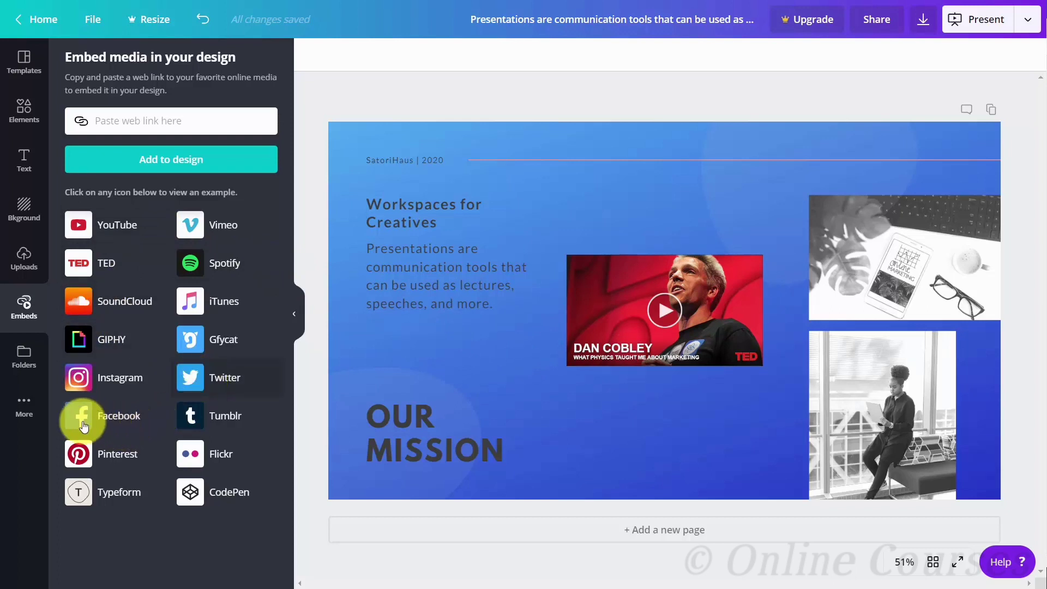
click(24, 404)
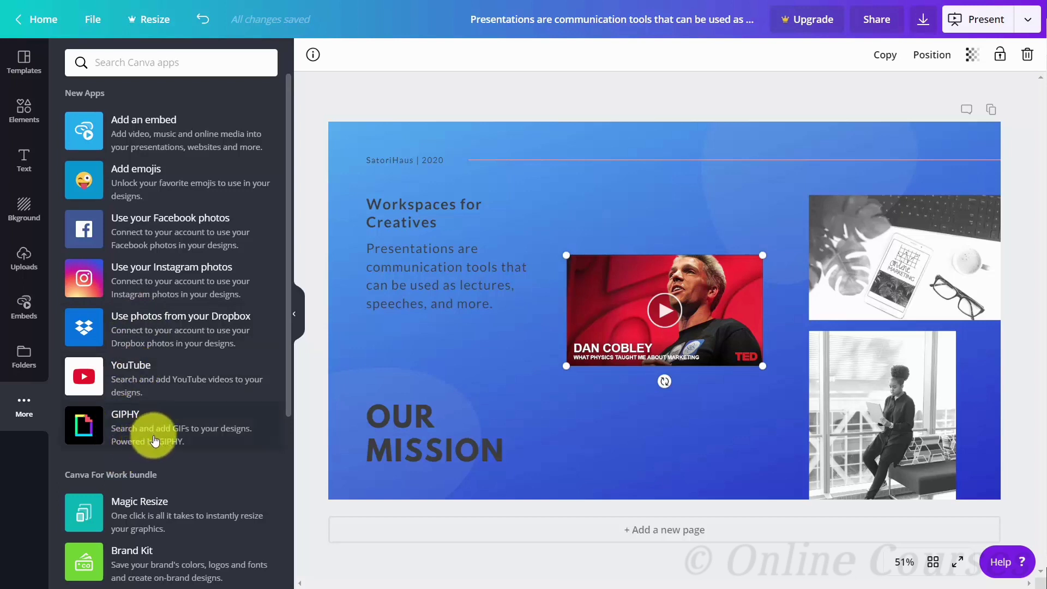
key(Delete)
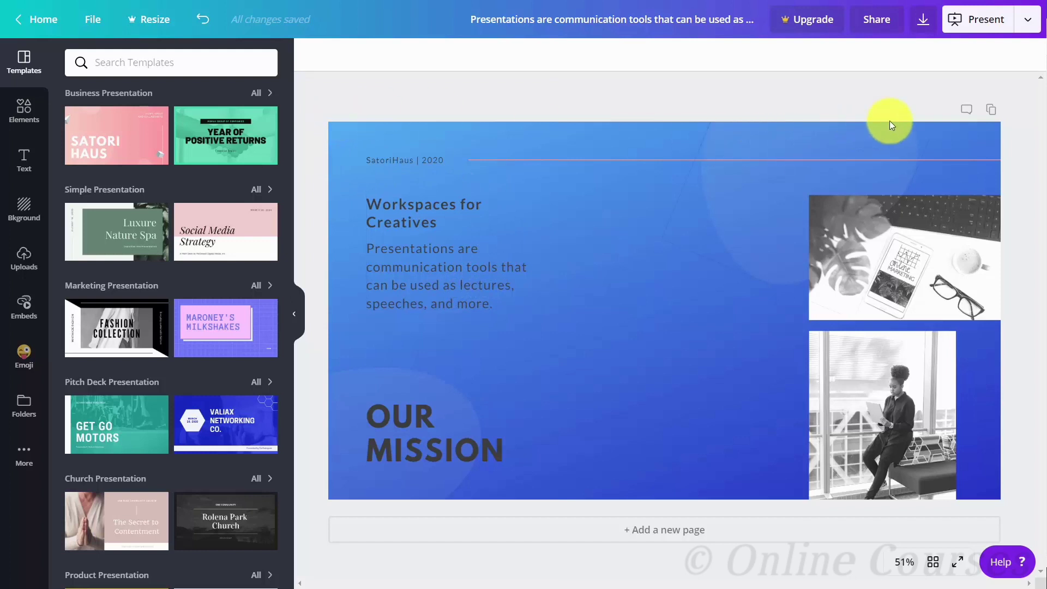
- Download the design as a PNG with the suggested file name, and view the saved image before returning to the editor
click(923, 23)
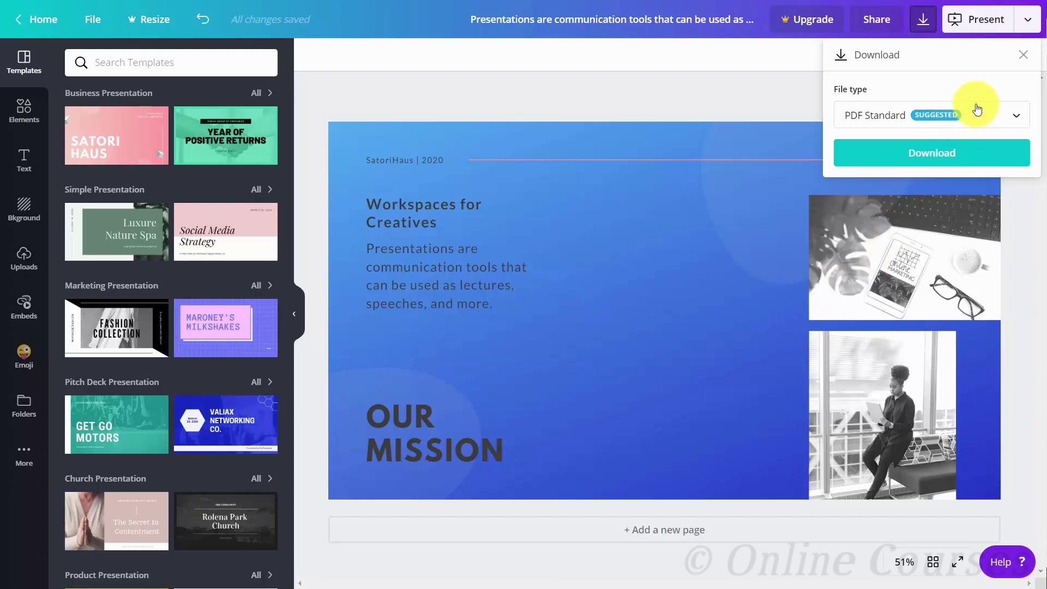
click(989, 117)
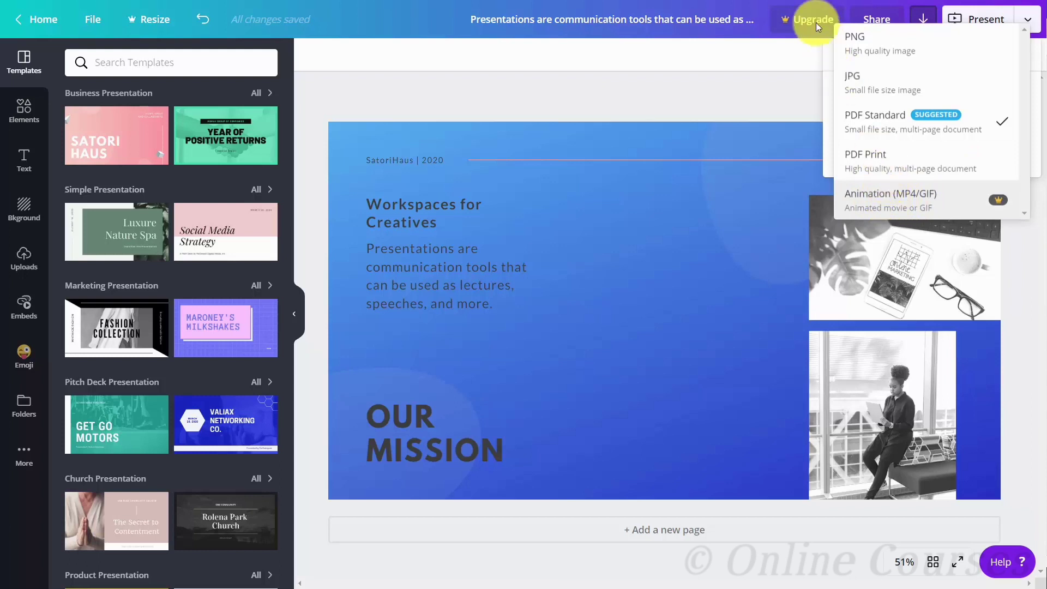
click(861, 46)
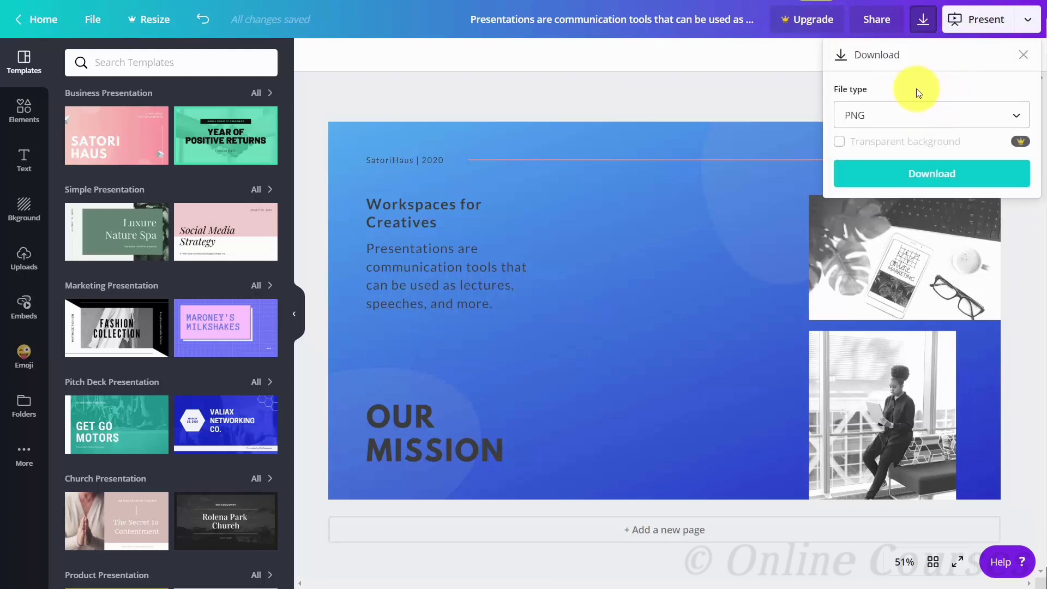
click(921, 179)
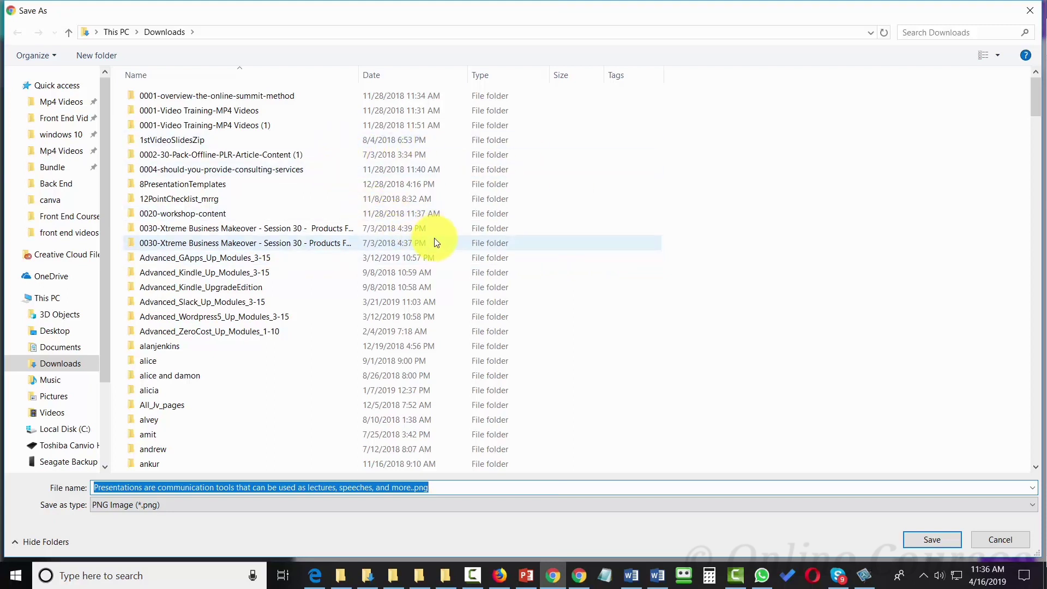
key(Return)
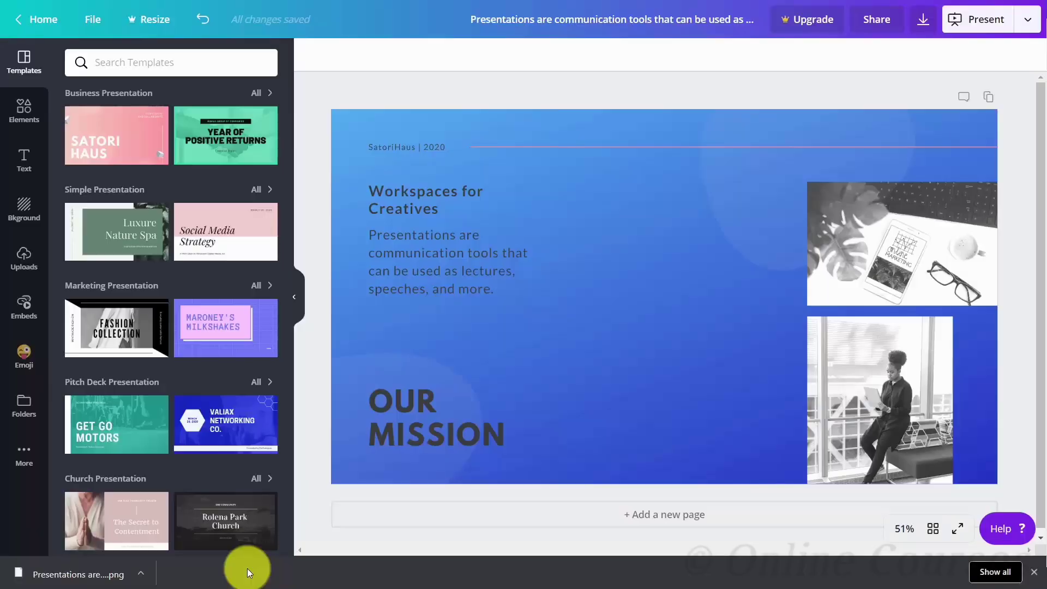
click(70, 576)
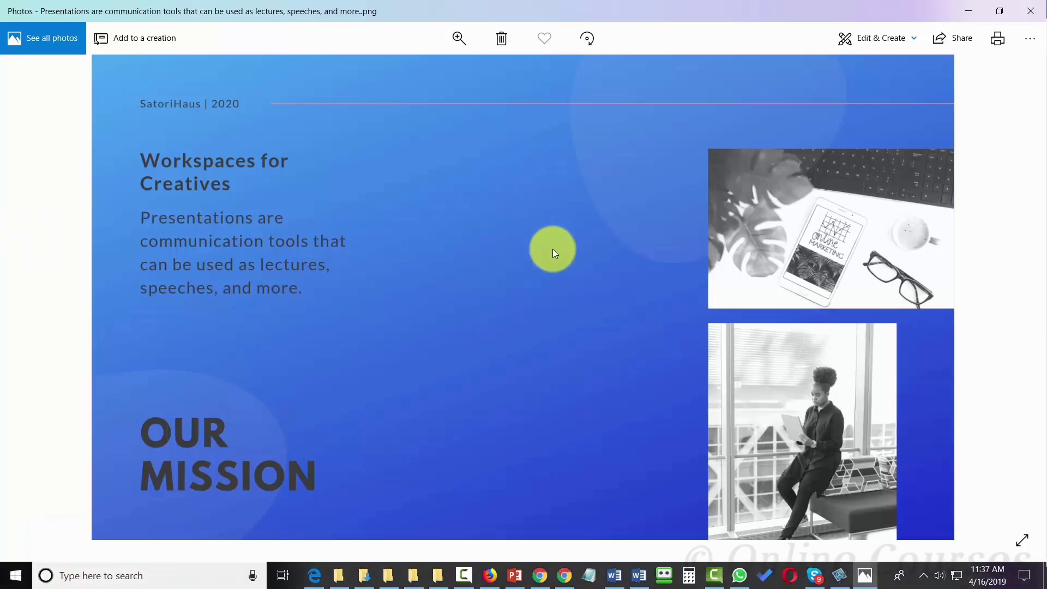
key(alt+Tab)
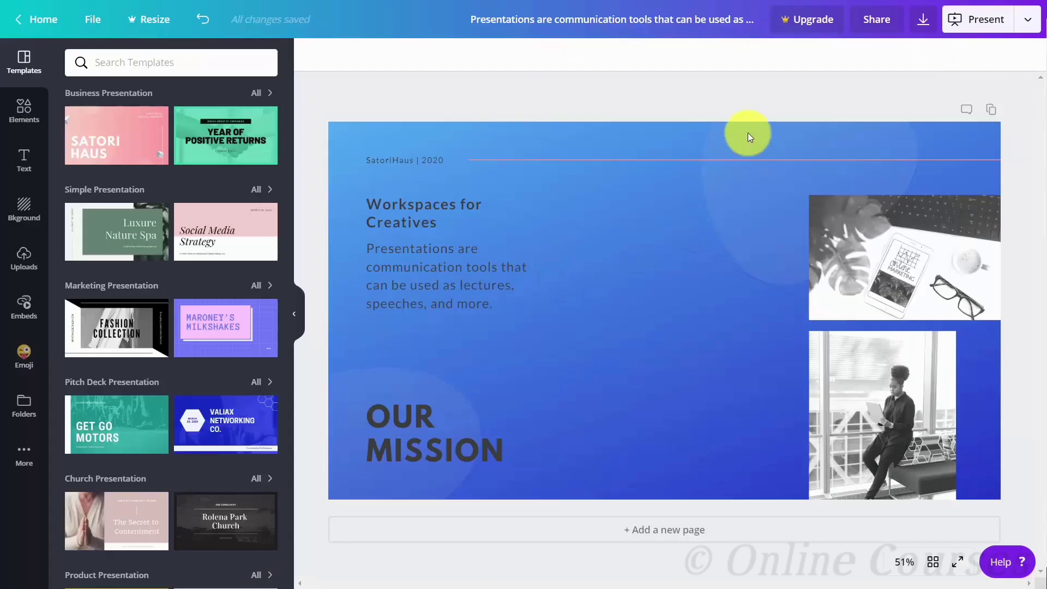
- Download the design as PDF Standard into the "images downloaded" folder, and open the saved PDF to check it
click(923, 23)
click(927, 155)
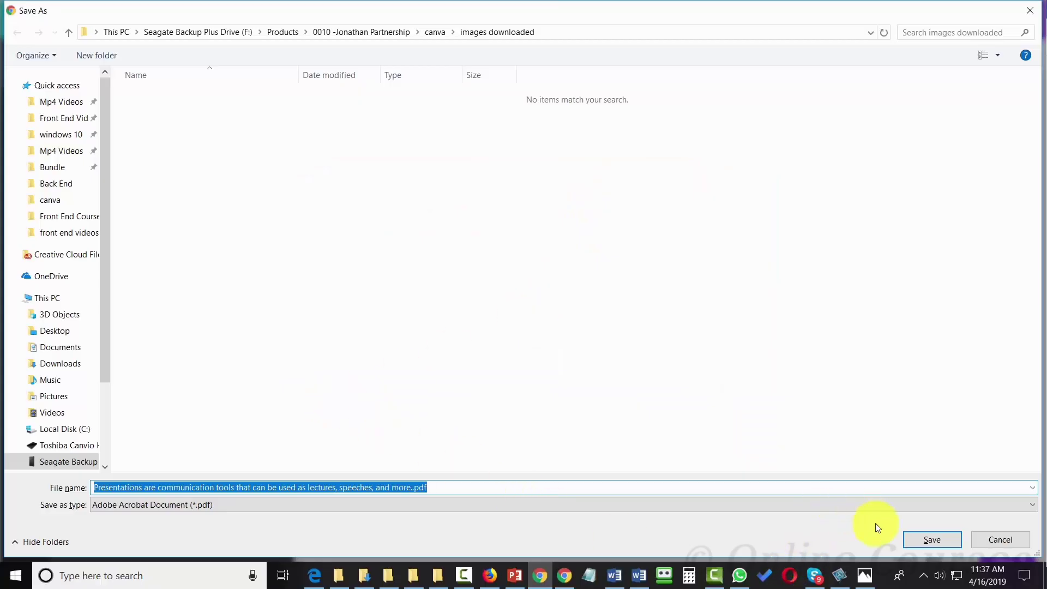
click(912, 536)
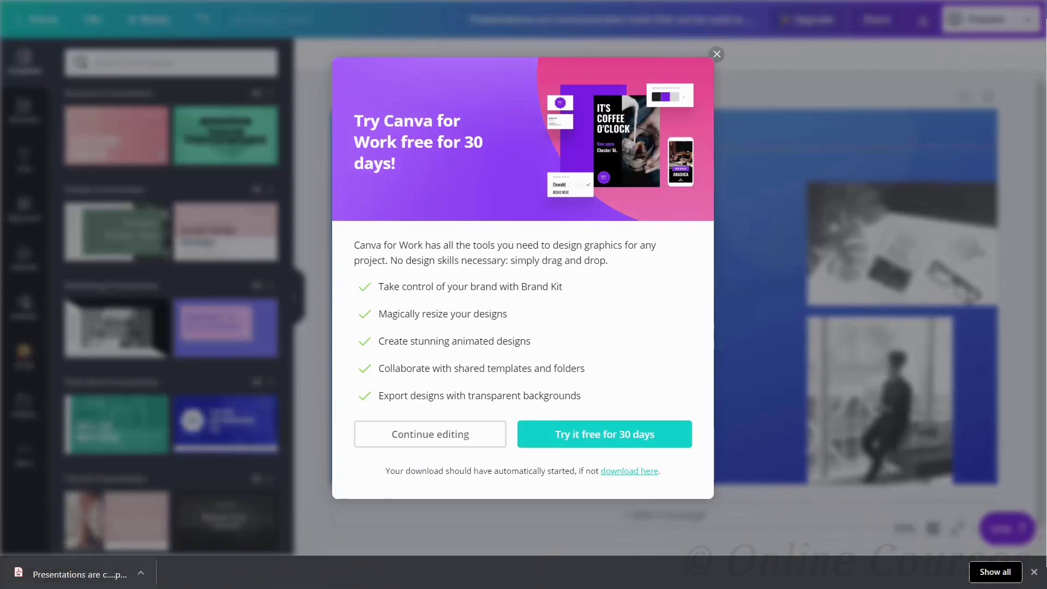
click(98, 579)
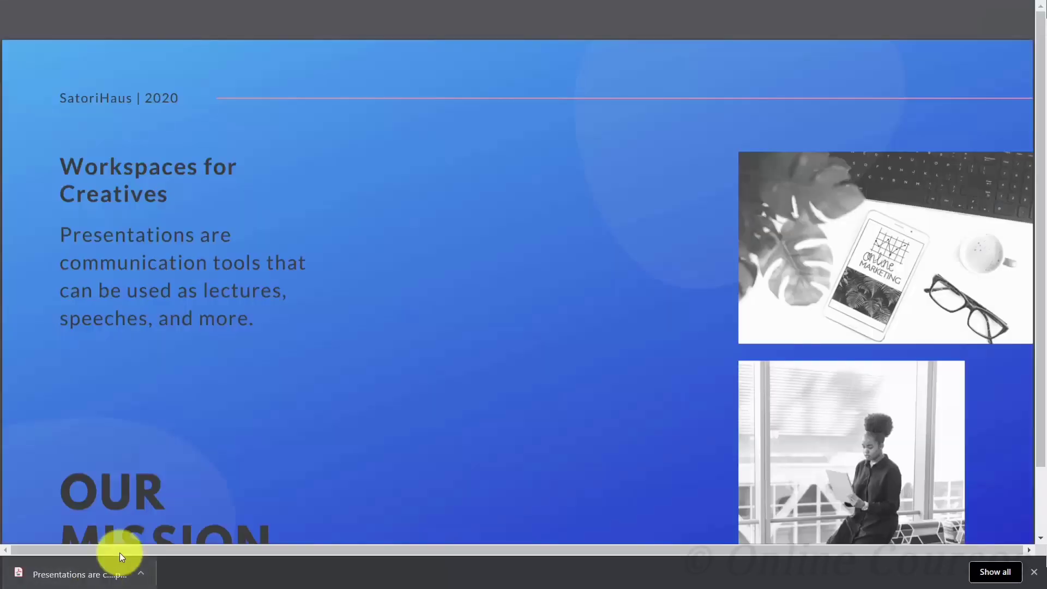
mouse_move(416, 19)
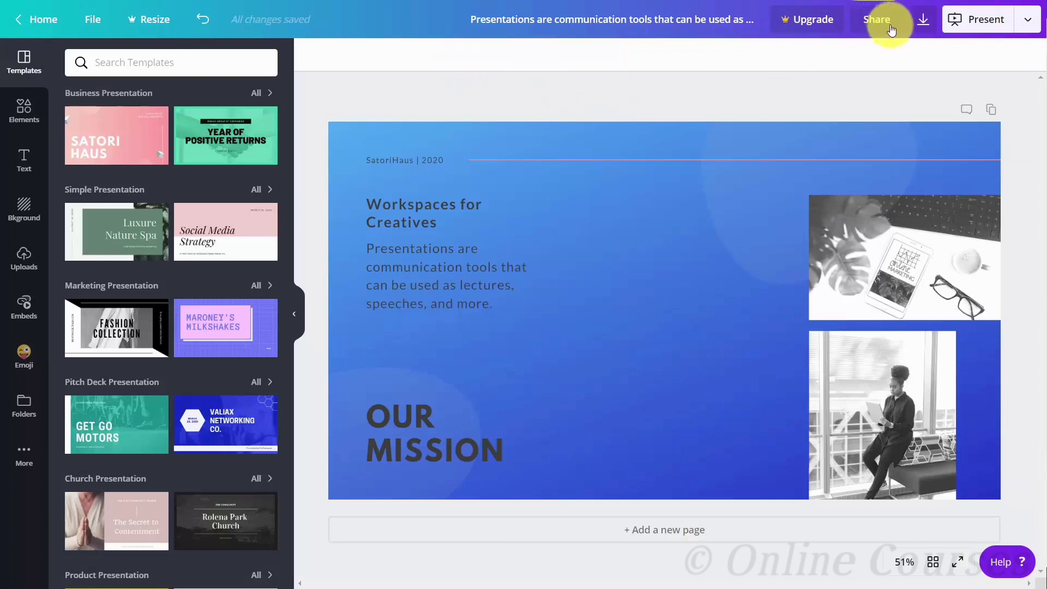
- Download the design as PDF Print without crop marks and bleed, and open the saved file
click(920, 24)
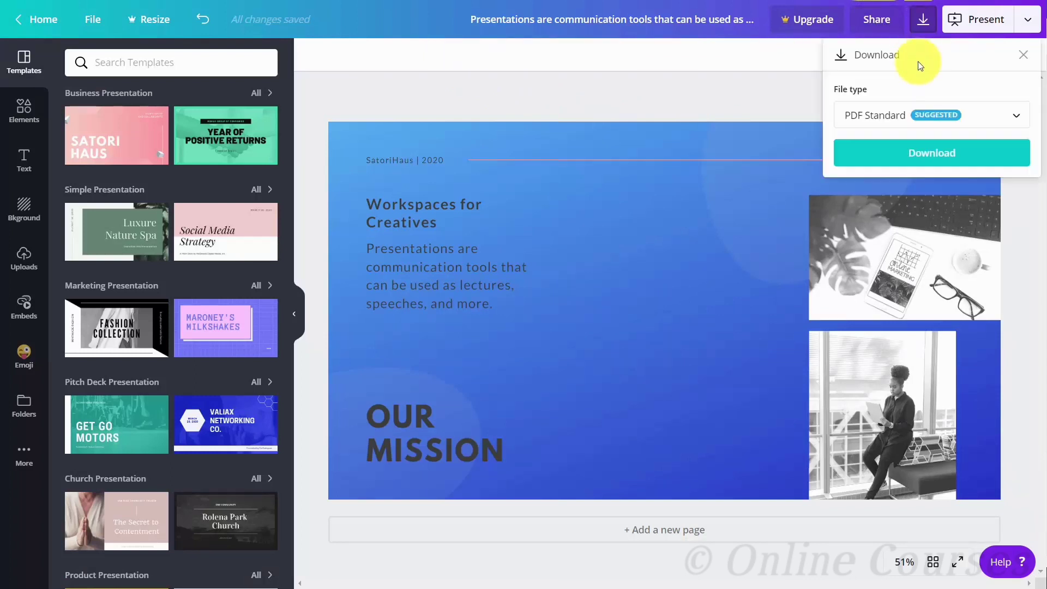
click(924, 113)
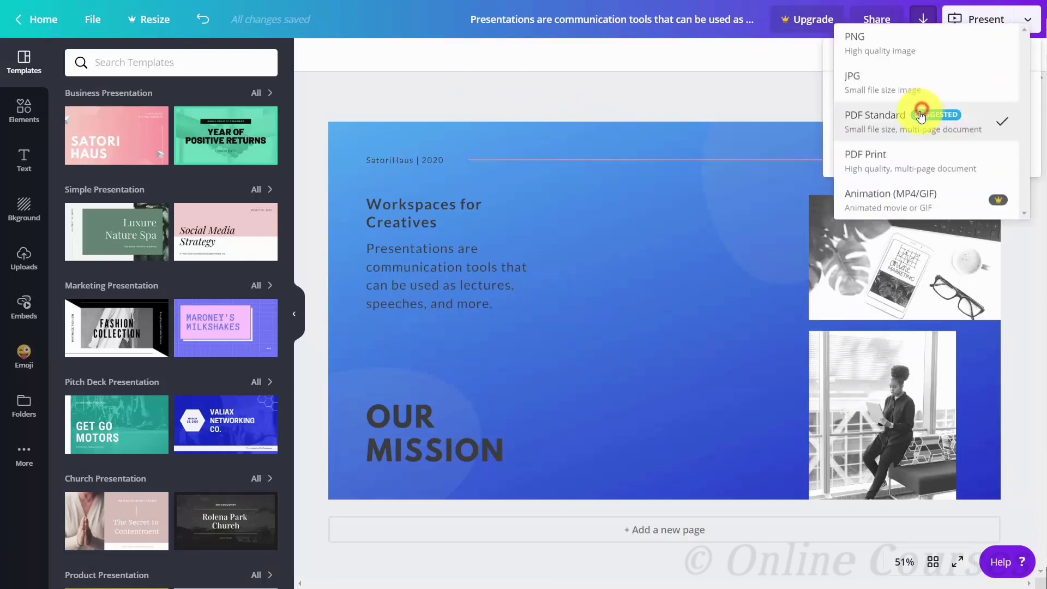
click(899, 159)
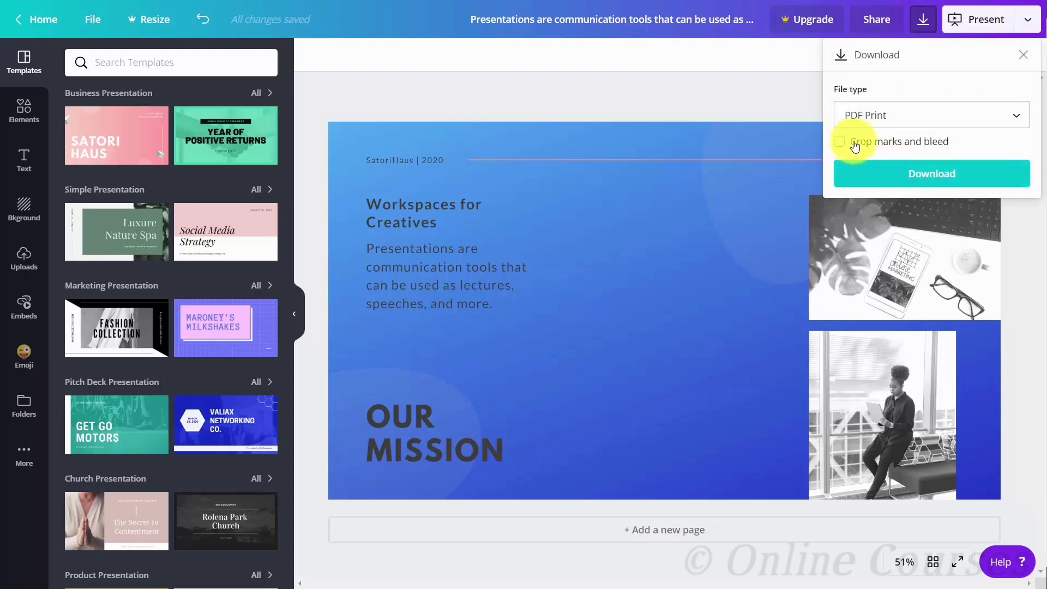
click(914, 176)
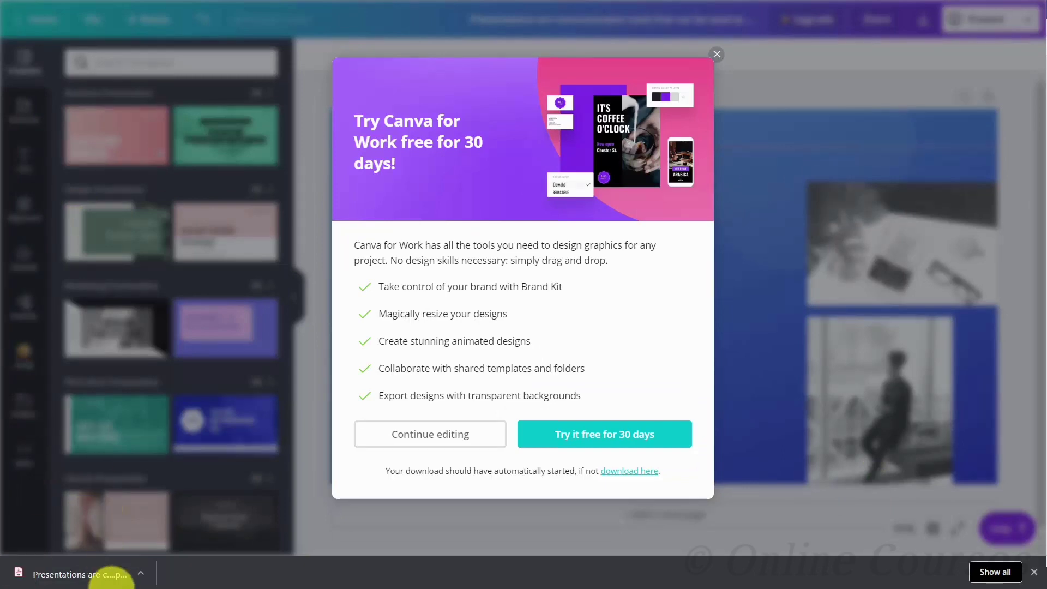
click(103, 578)
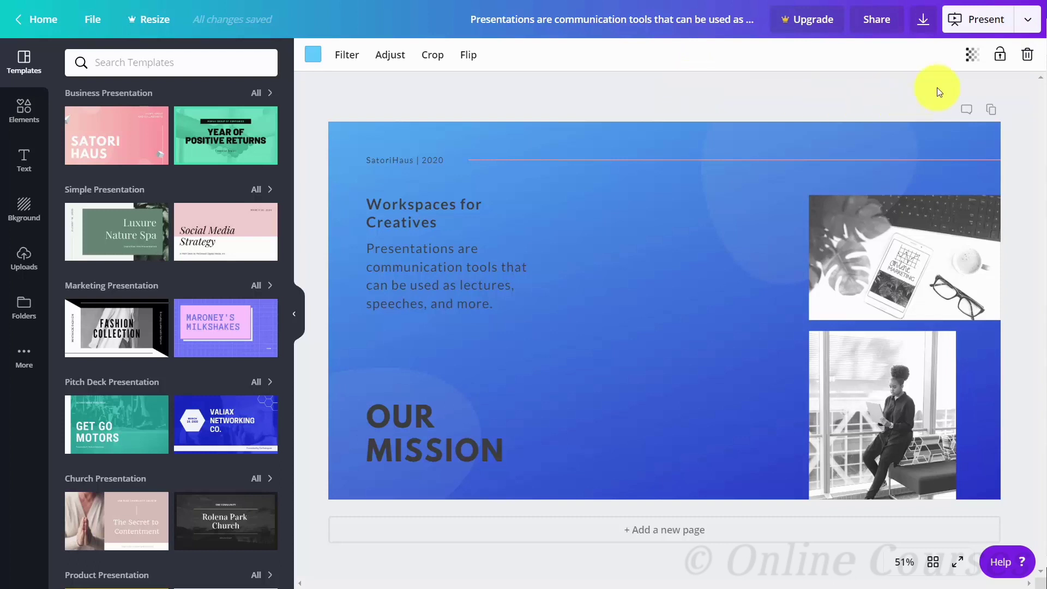
- Start presenting the design with the presentation type set to Presenter view
click(1027, 21)
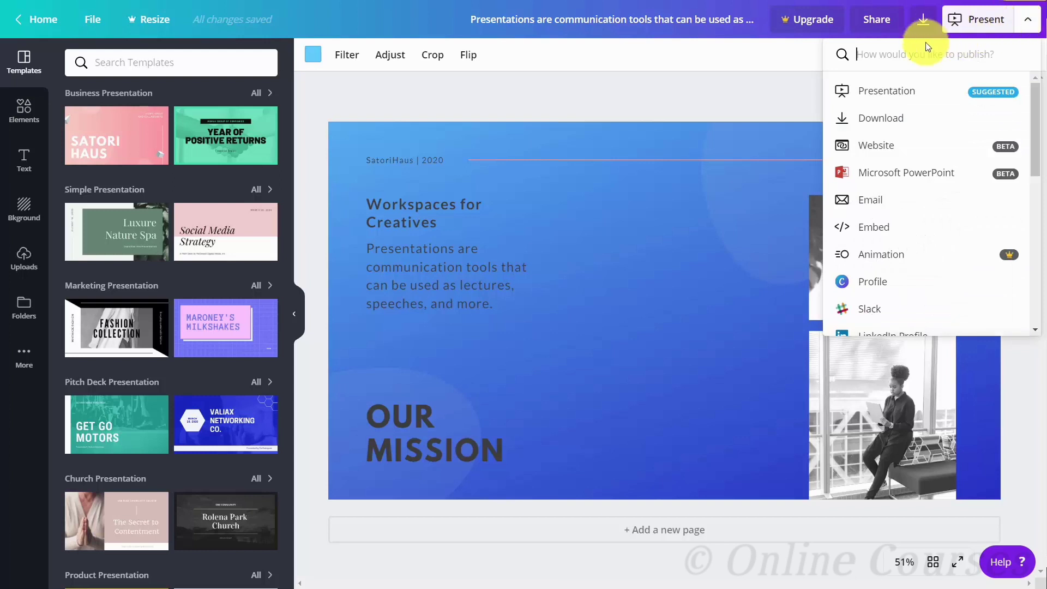
click(892, 94)
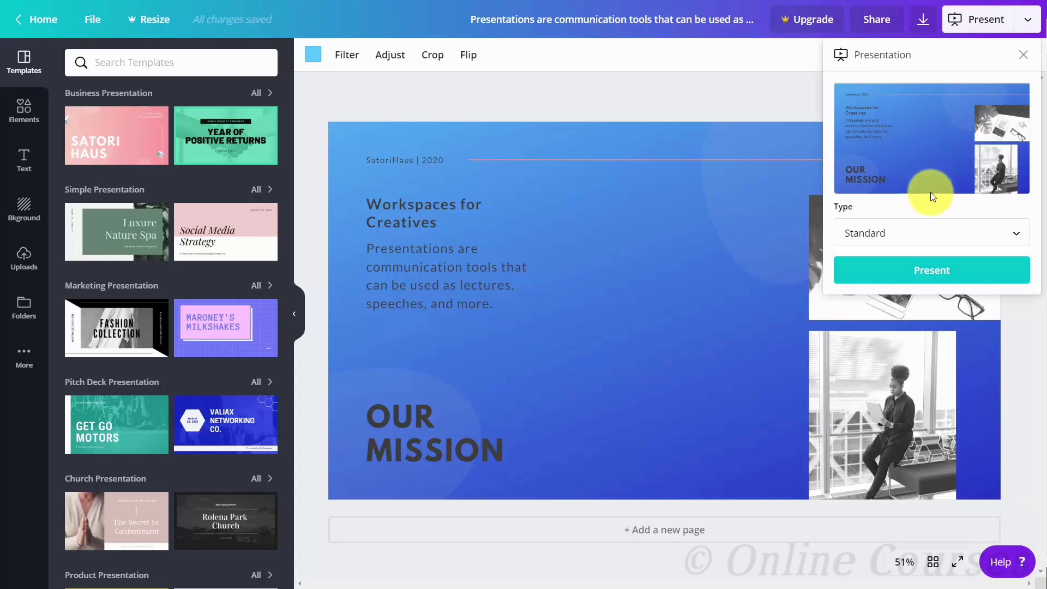
click(1014, 236)
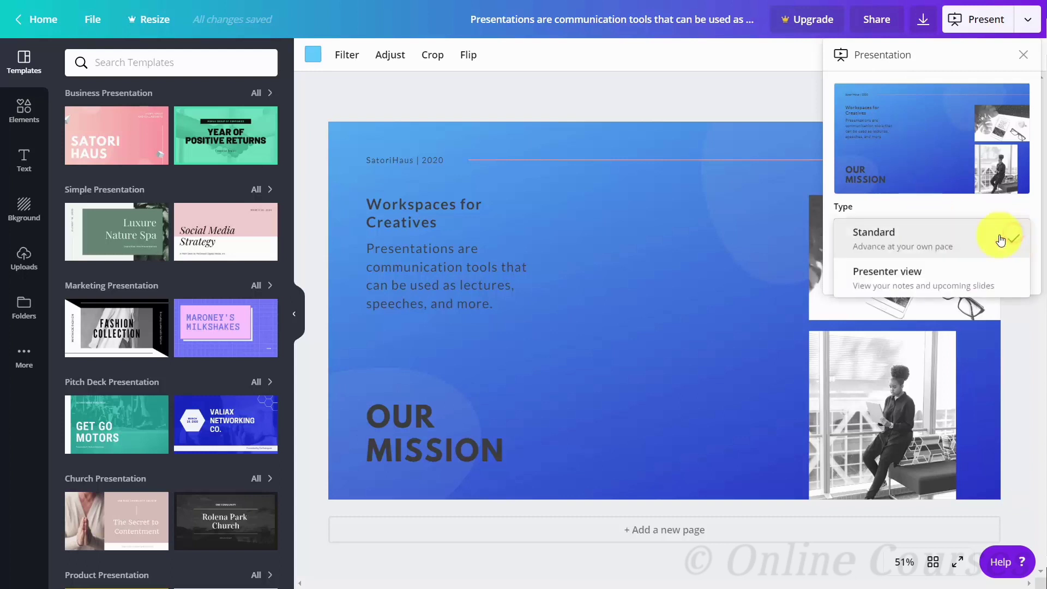
click(922, 275)
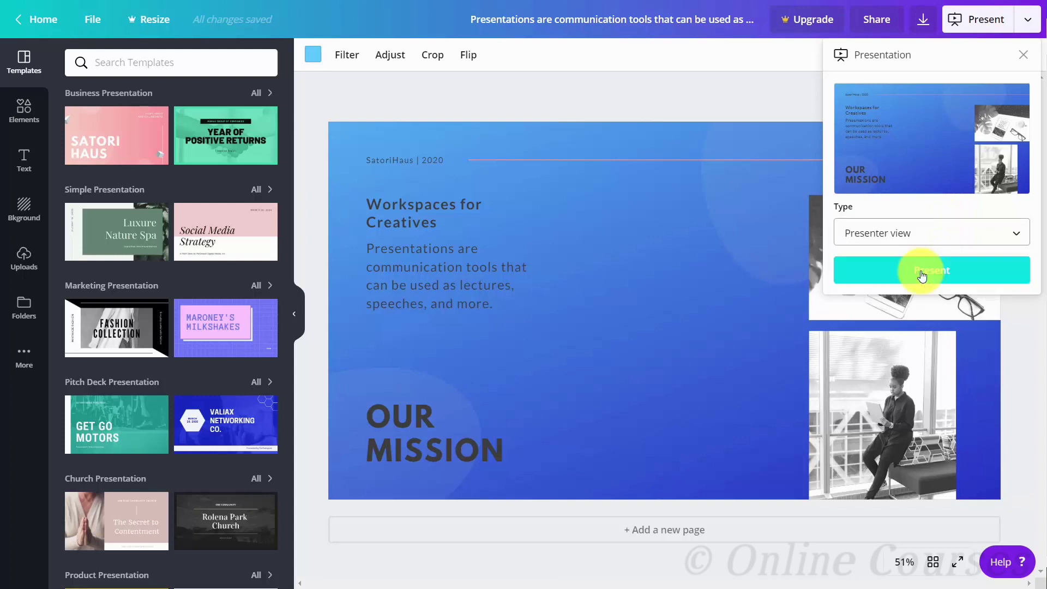
click(932, 270)
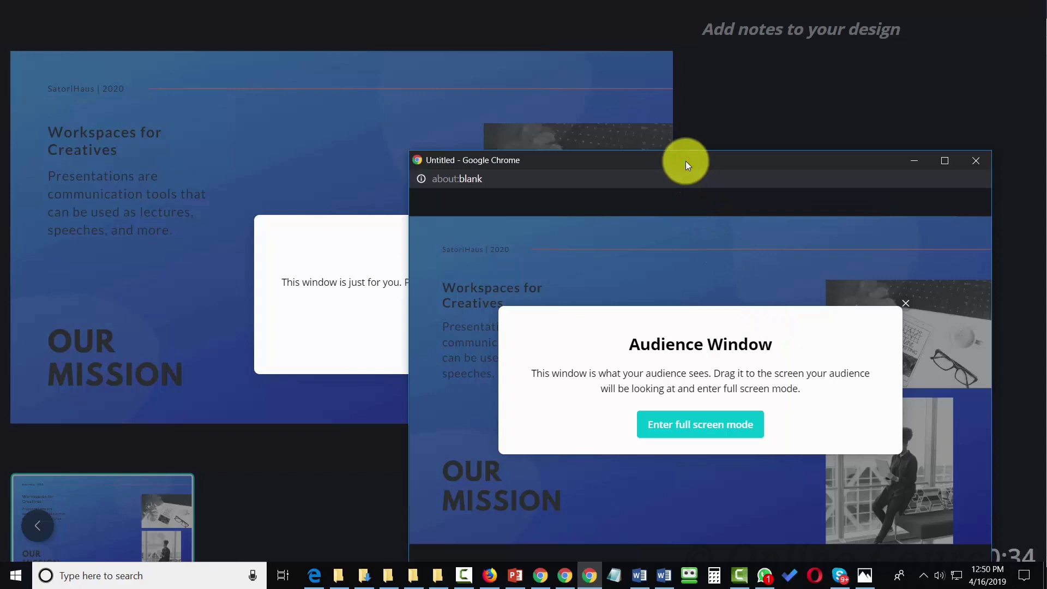
- Move the audience window to the other screen, dismiss the Presenter Window message, and bring up the audience window
drag(685, 161, 686, 162)
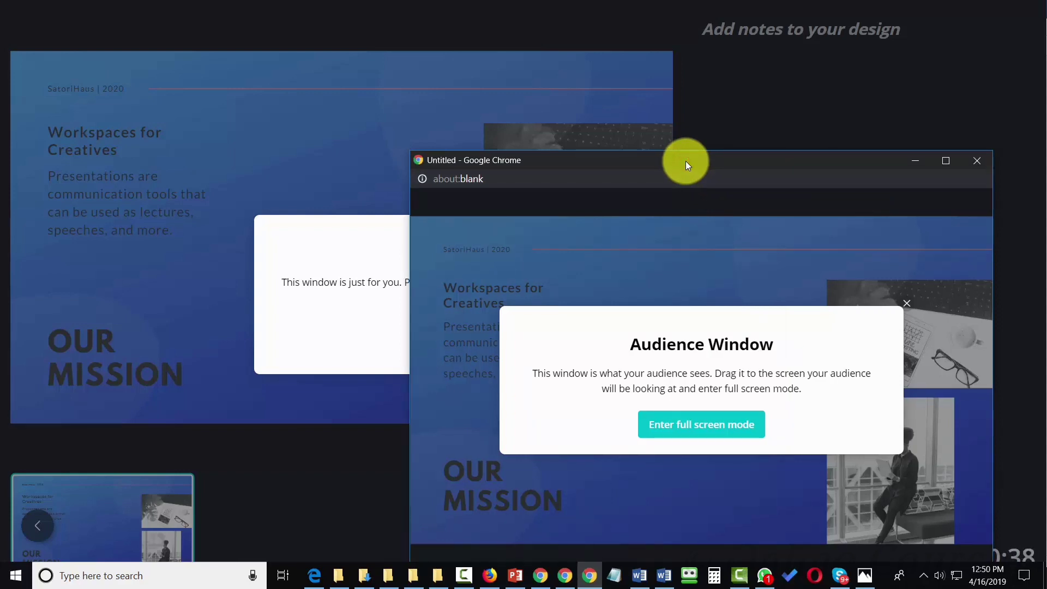
drag(686, 162, 1046, 156)
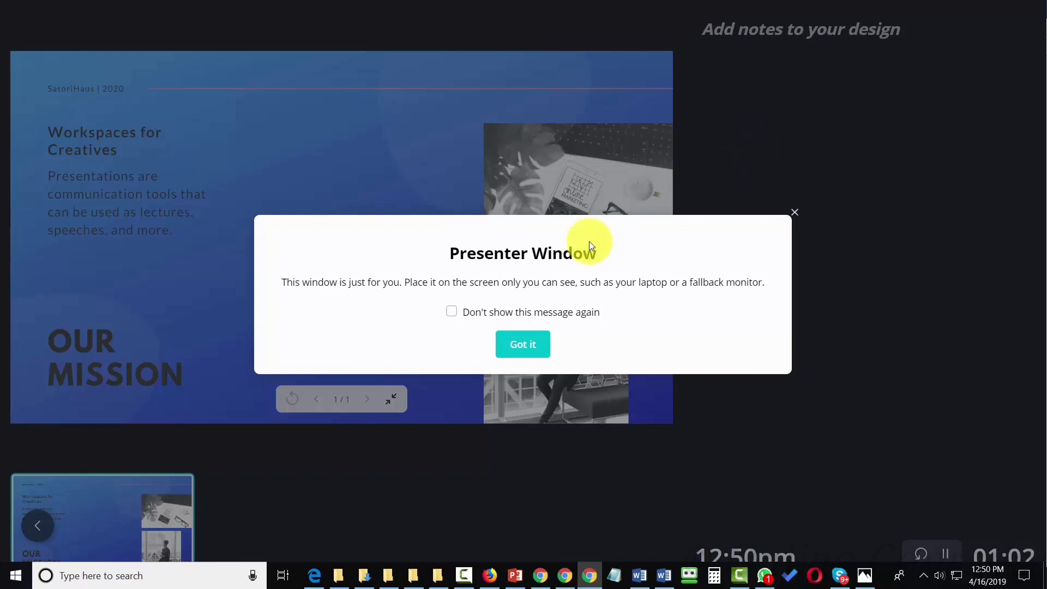
click(519, 348)
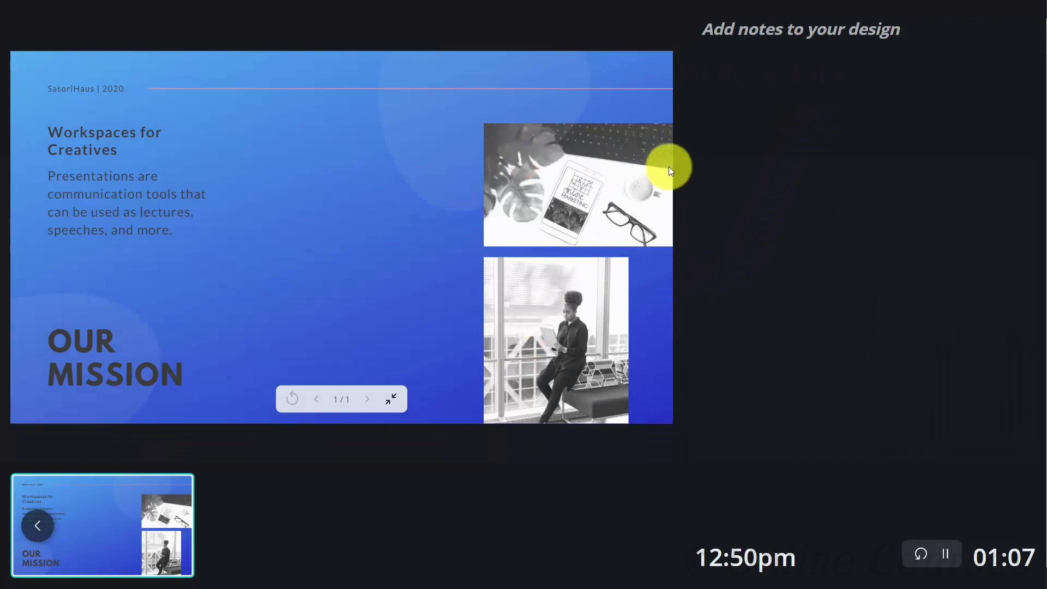
key(alt+Tab)
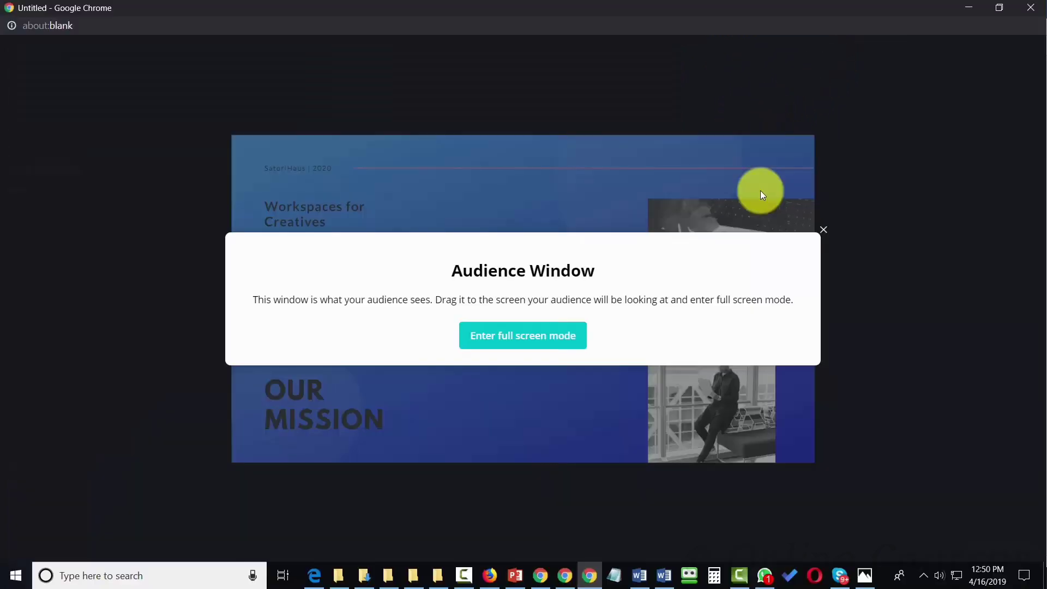
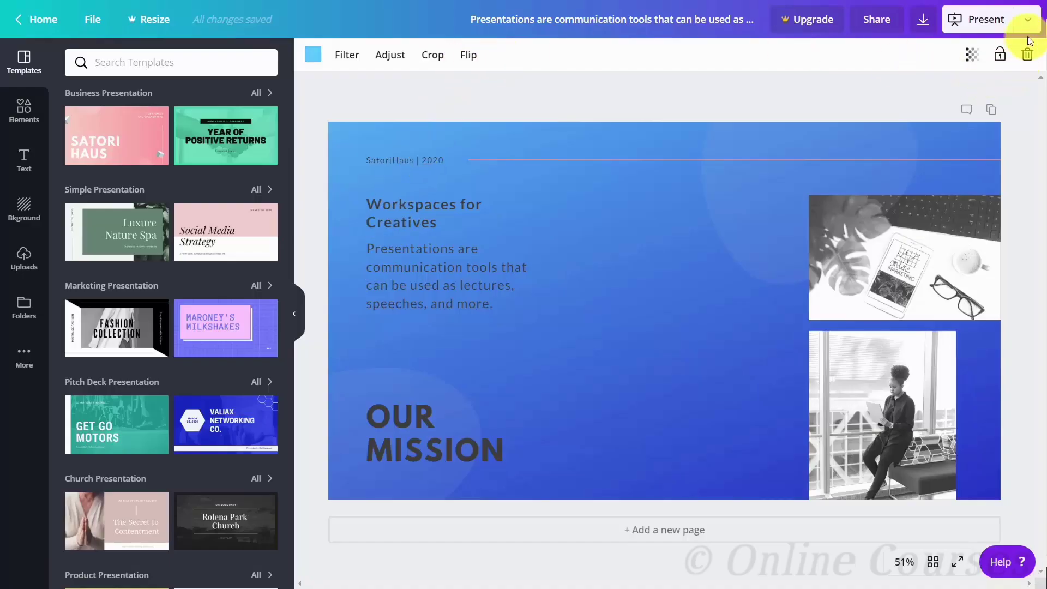
- Choose Pinterest as the publishing destination, connect the account, and grant Canva permission to access it
click(1030, 20)
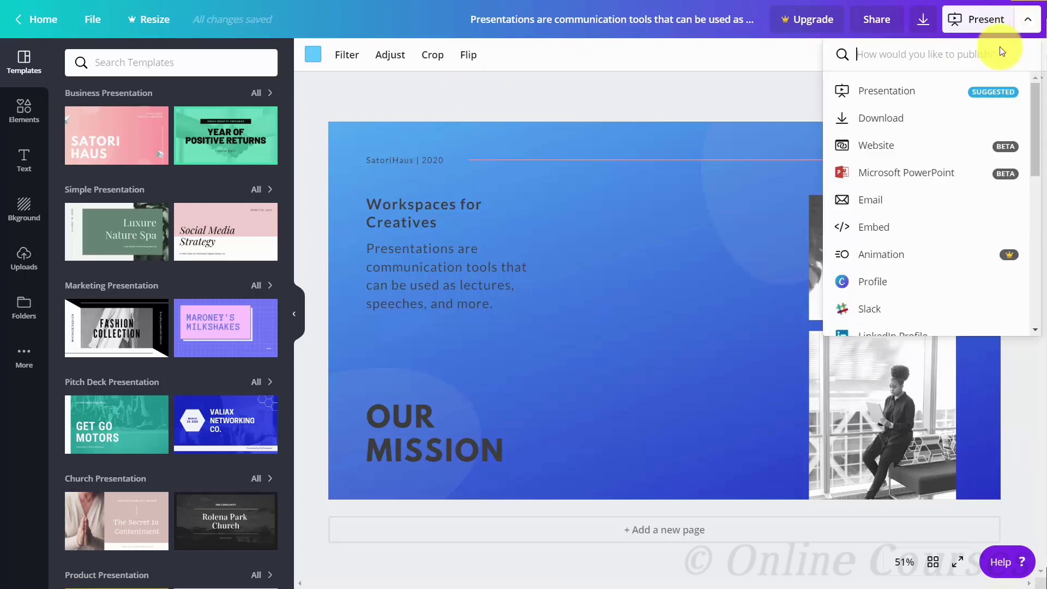
scroll(961, 111, down, 4)
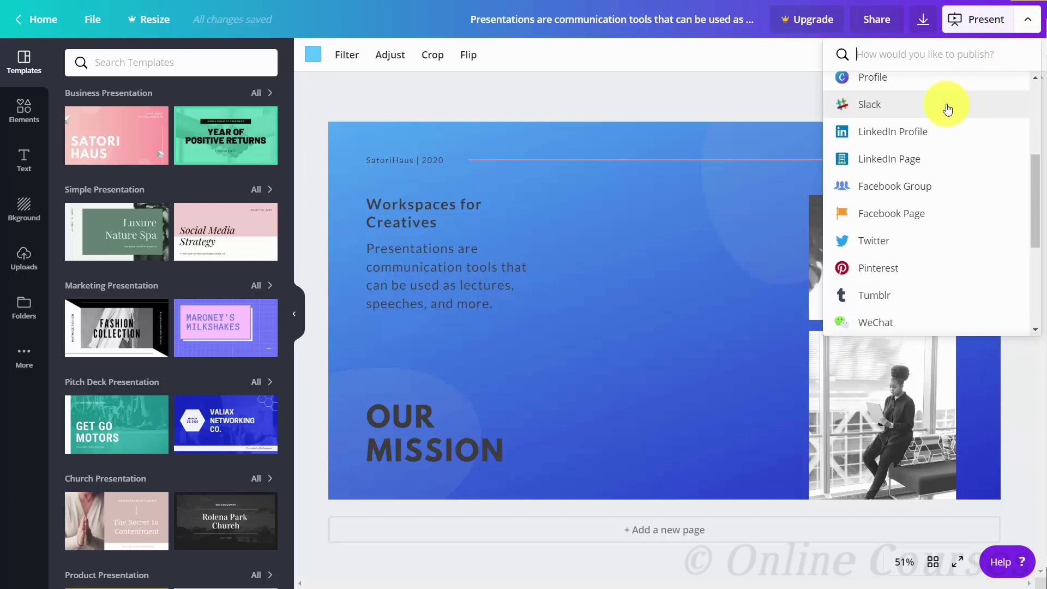
click(868, 268)
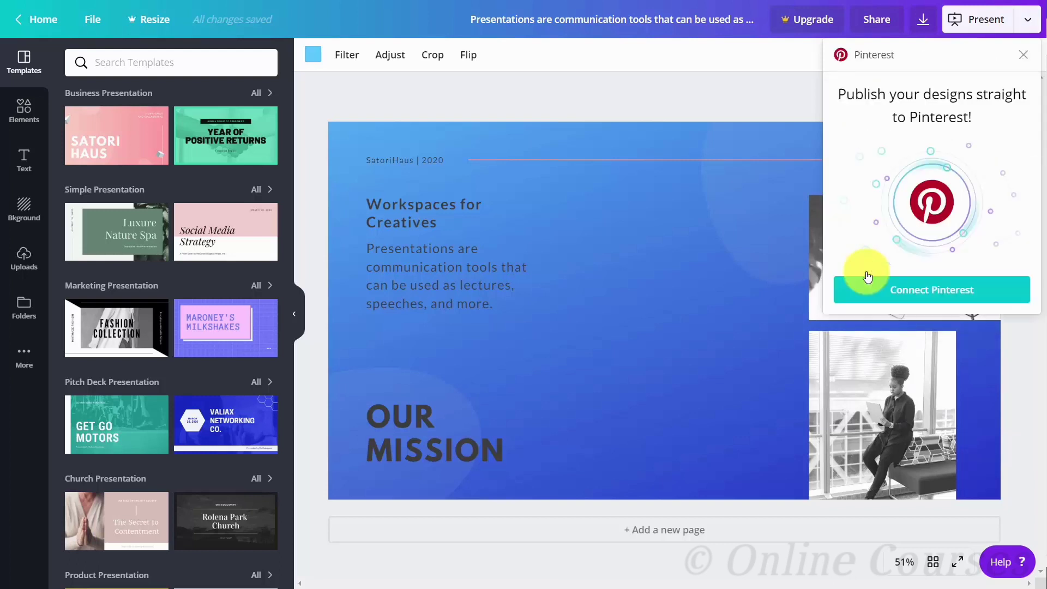
click(910, 290)
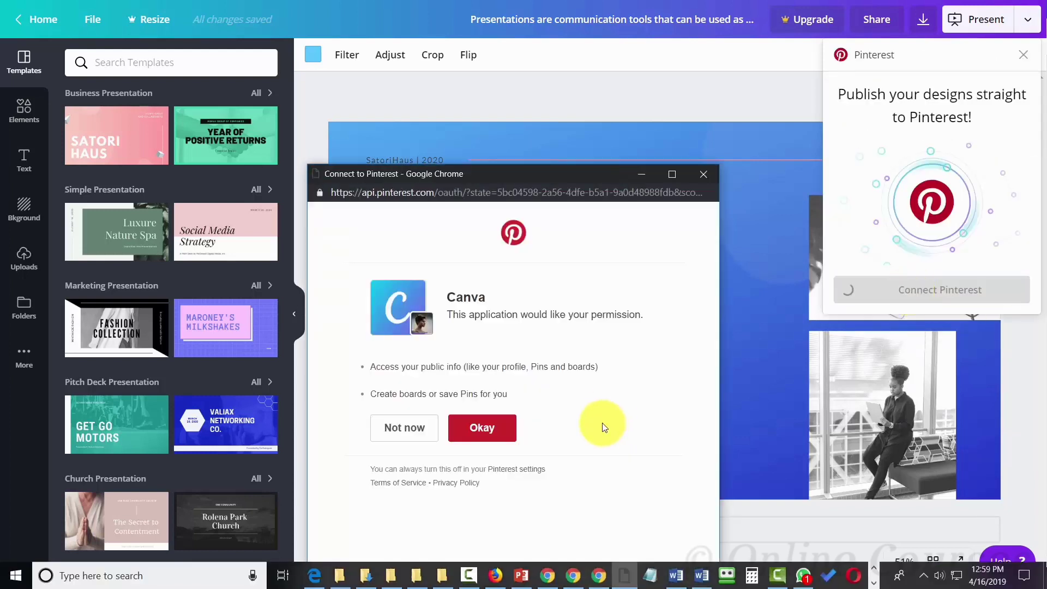
click(478, 428)
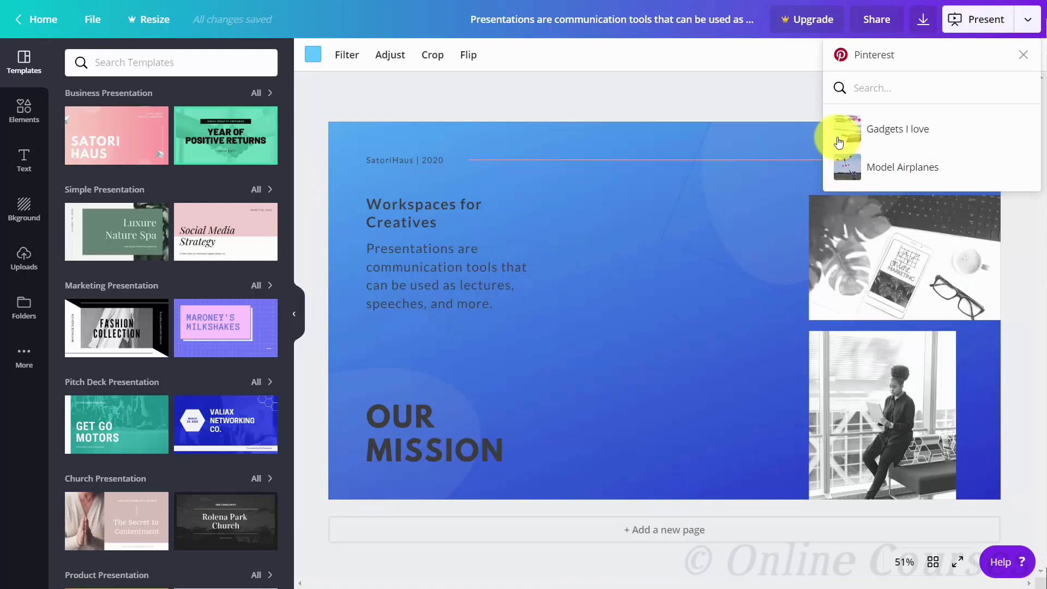
- Publish the design to the Model Airplanes board with the description "Workplace for Creatives", and open the published pin
click(851, 173)
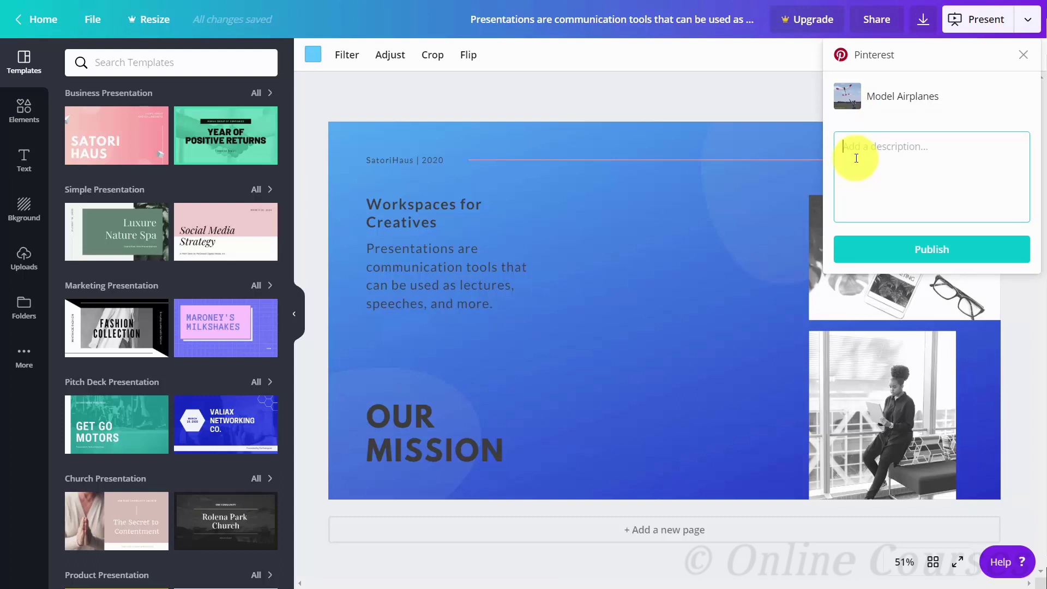
text(Workplace for Creatives)
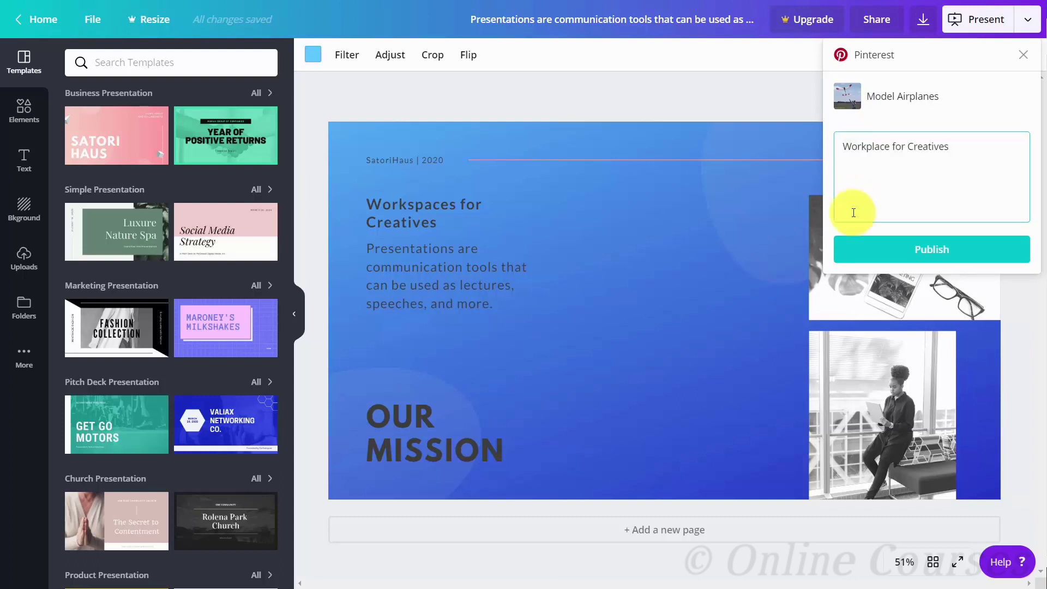
click(930, 255)
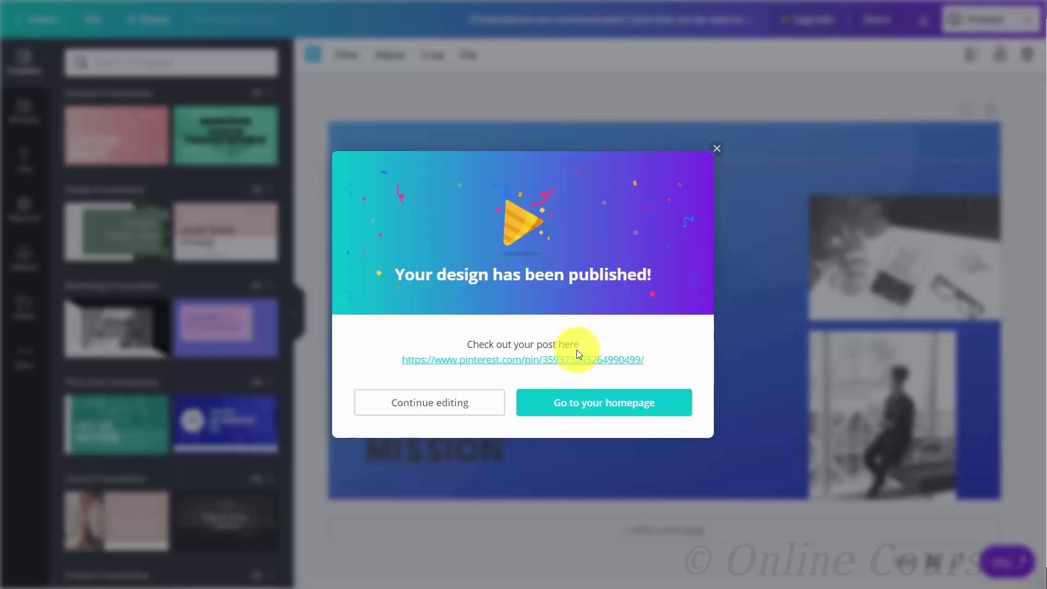
click(580, 358)
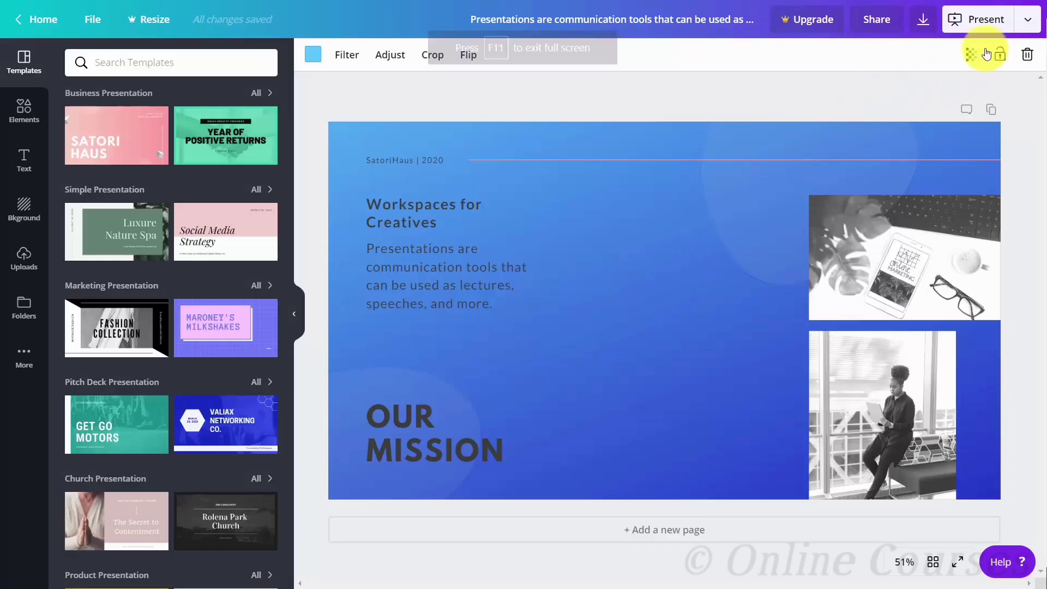
- Choose Facebook Group as the publishing destination, connect the Facebook account, and allow Canva to post content into groups
click(1025, 21)
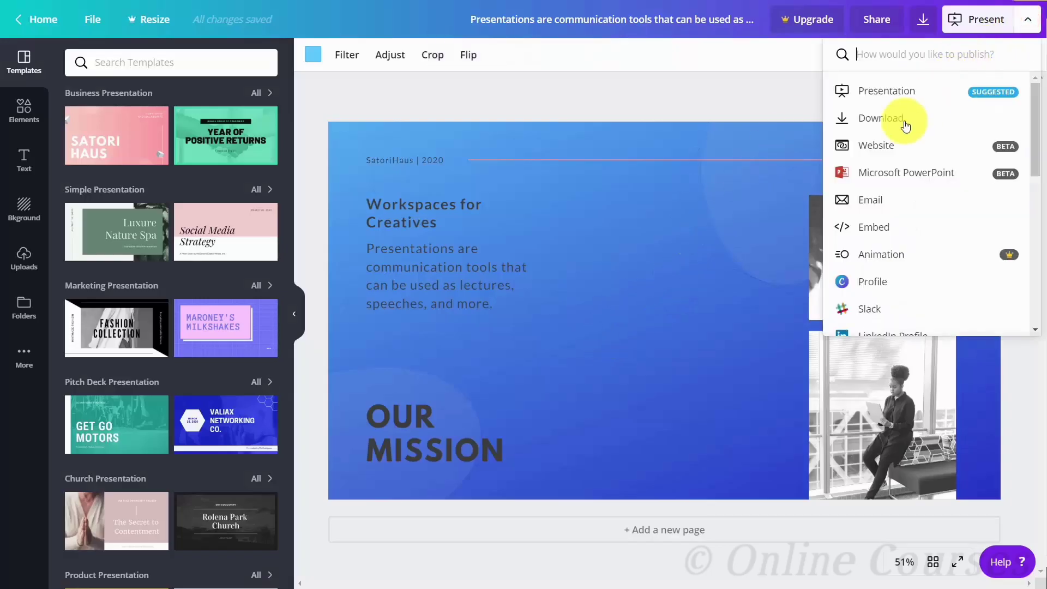
scroll(860, 172, down, 3)
scroll(859, 173, down, 2)
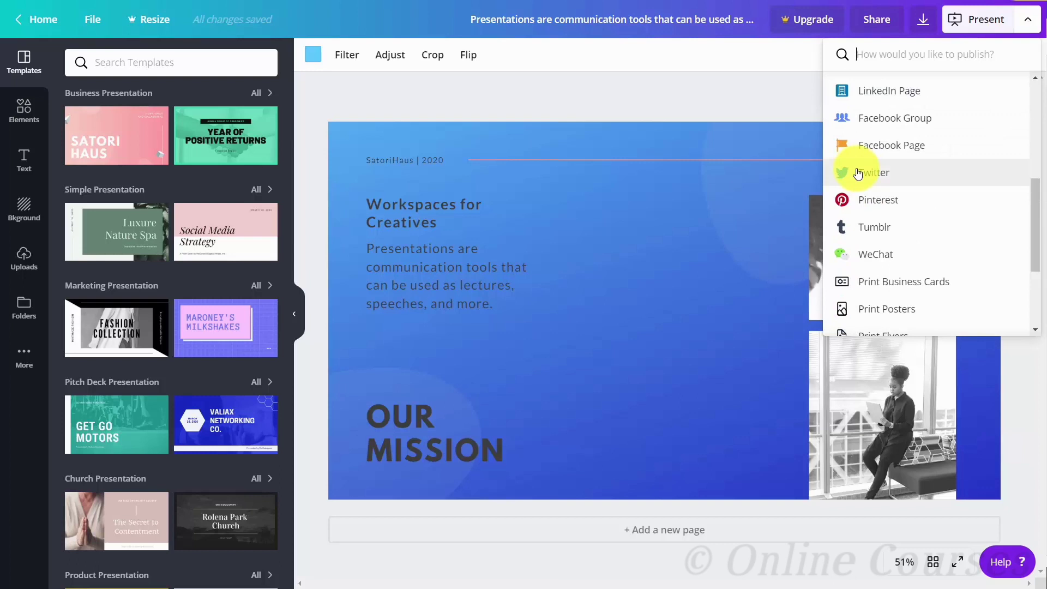
scroll(859, 175, up, 2)
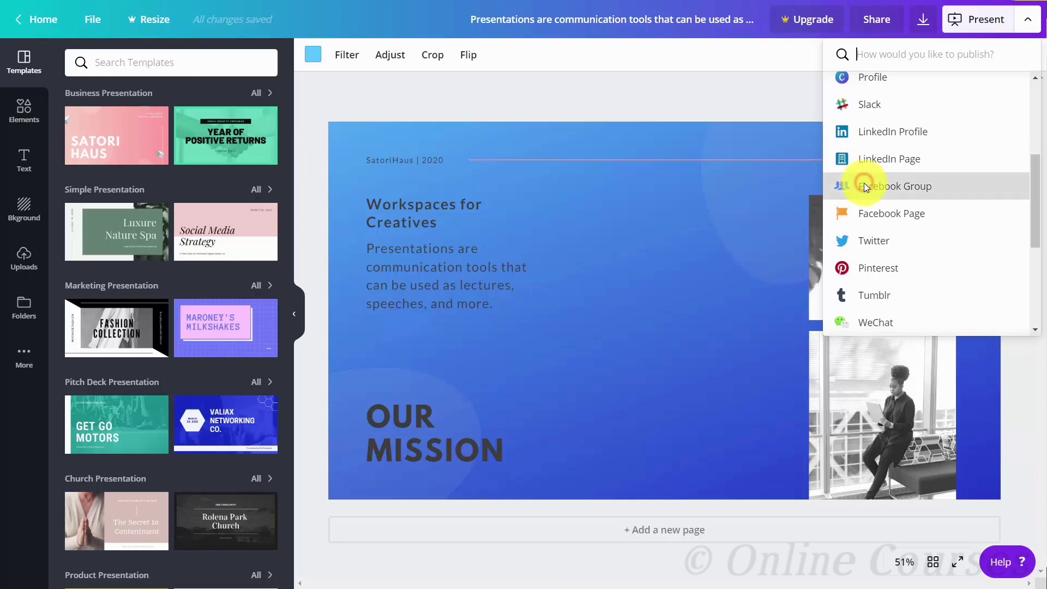
click(865, 186)
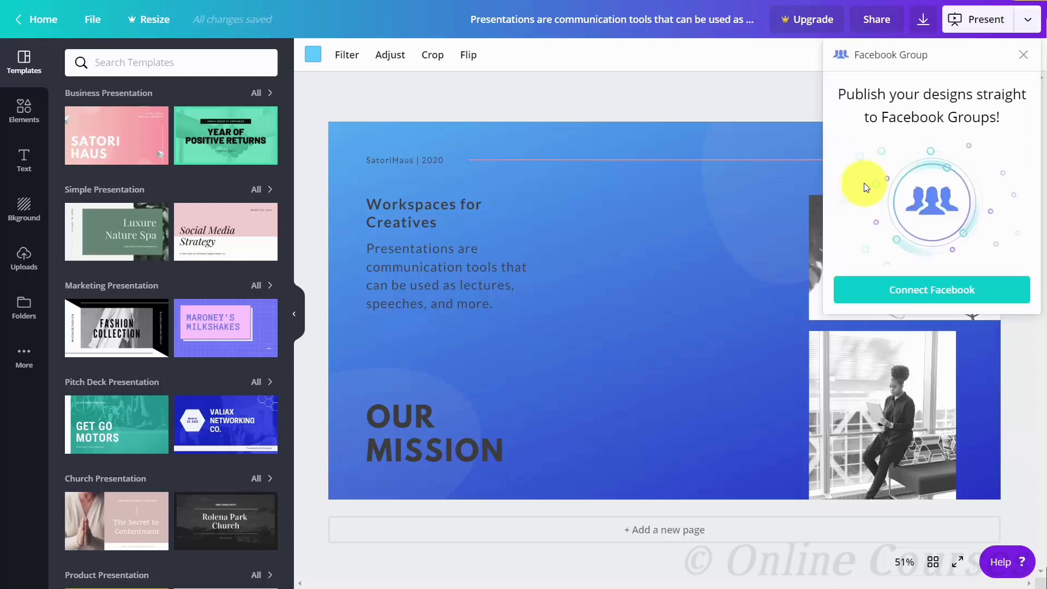
click(937, 297)
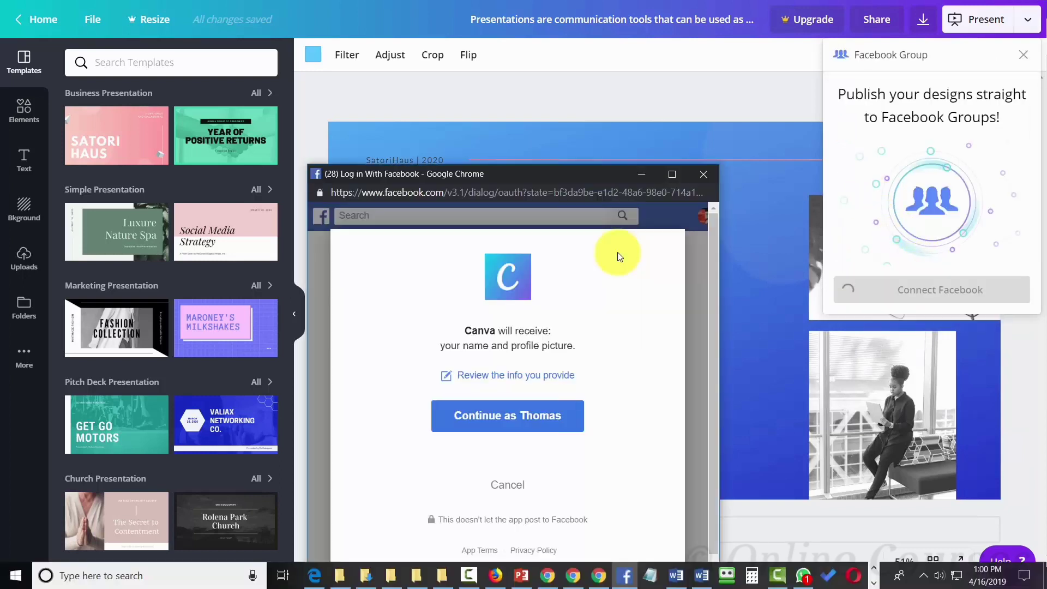
click(527, 421)
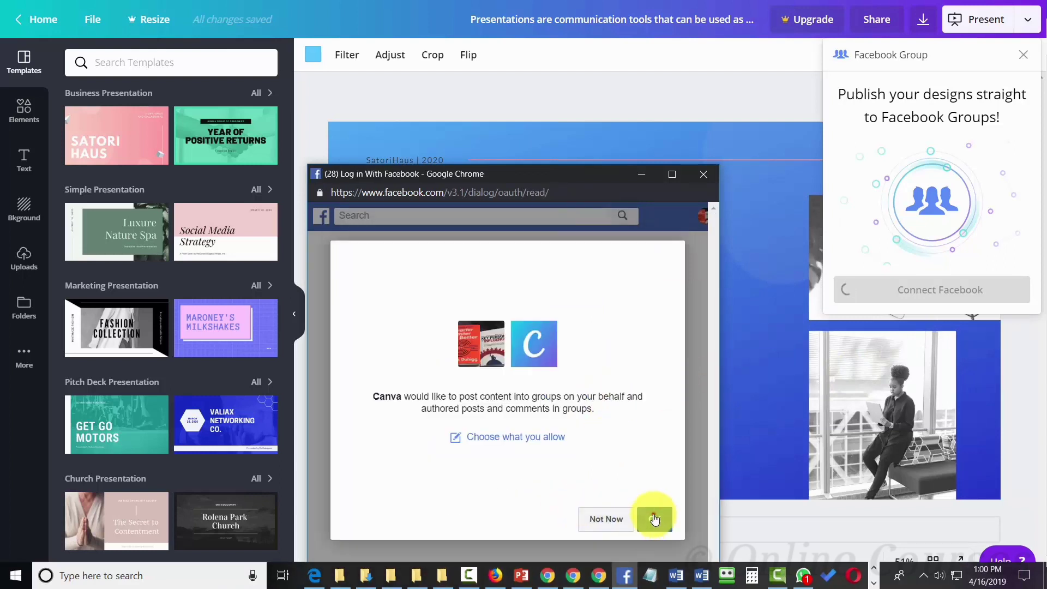
click(654, 518)
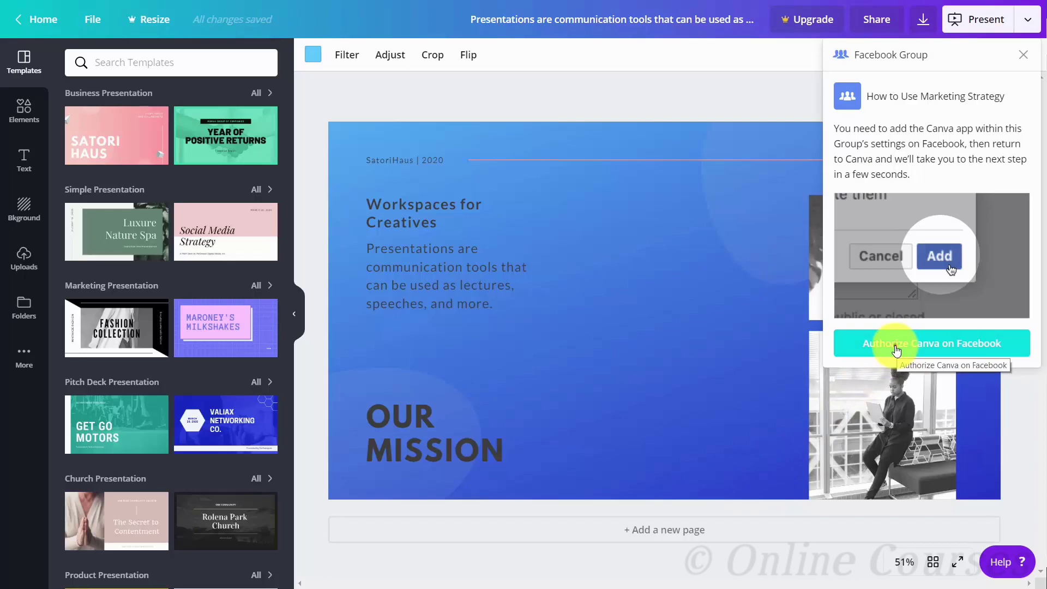
- Authorize Canva for the "How to Use Marketing Strategy" group, publish the design there with the text "Workplace for creatives", and check the post
click(897, 349)
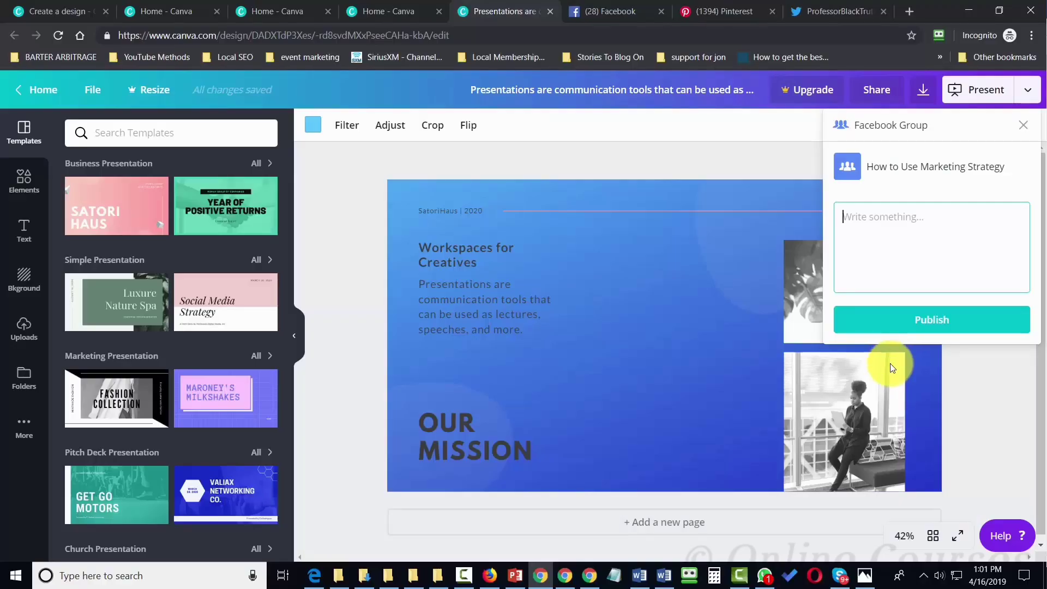
text(Workplace for creatives)
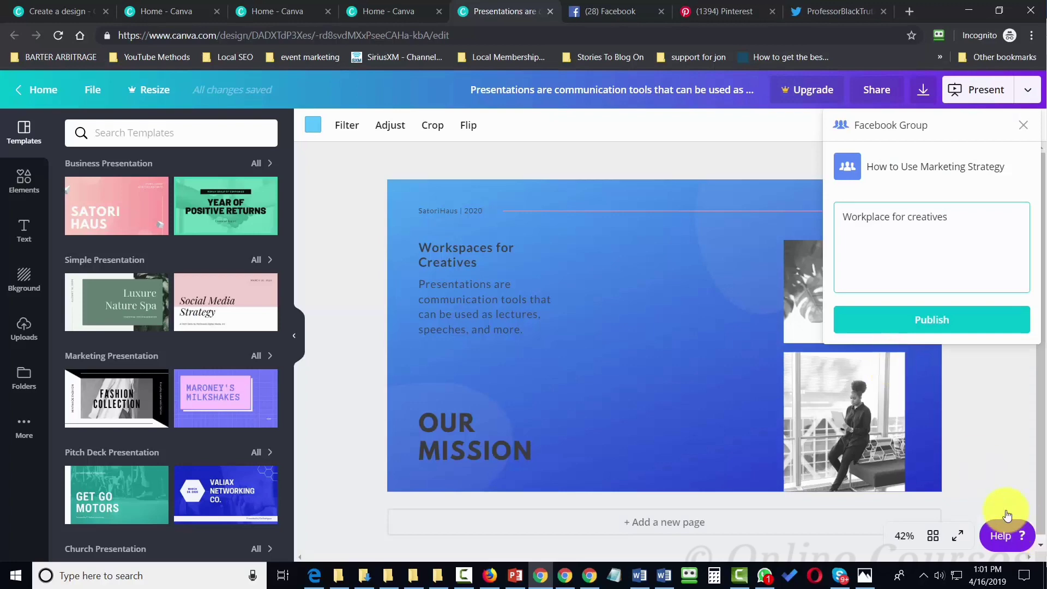
click(933, 320)
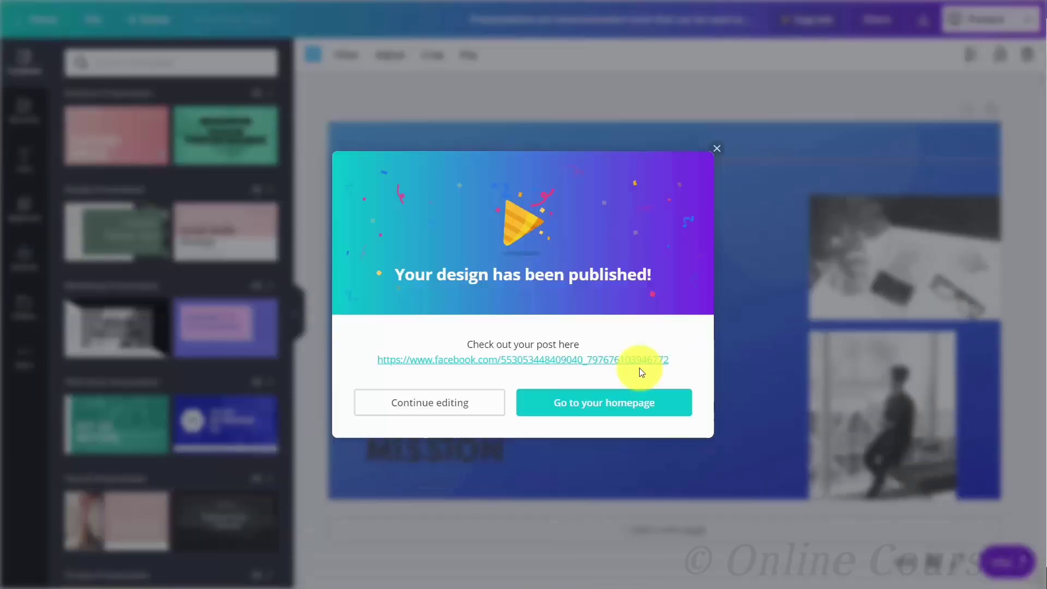
click(513, 360)
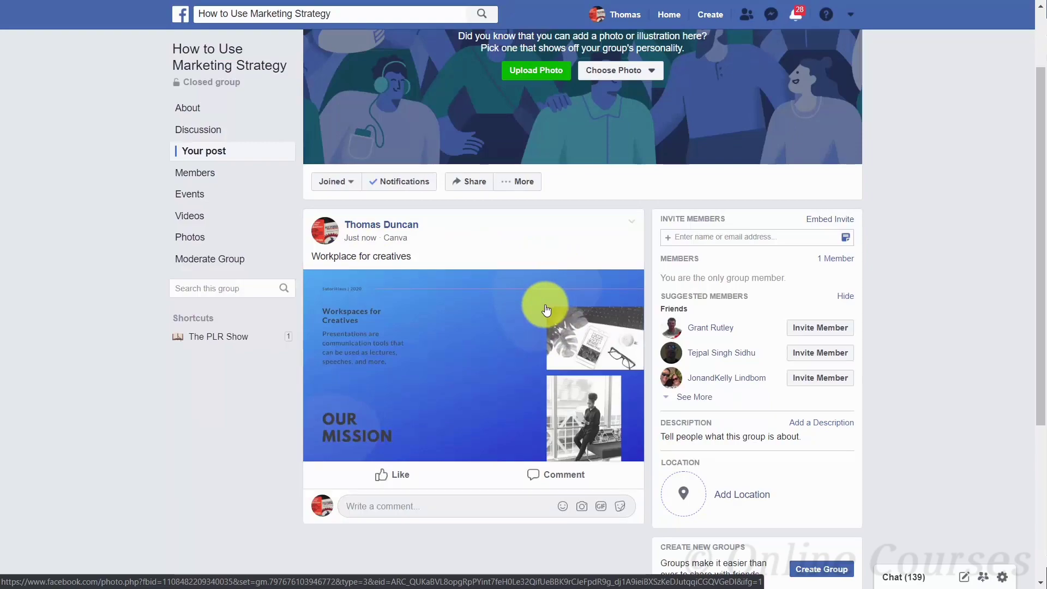
key(ctrl+w)
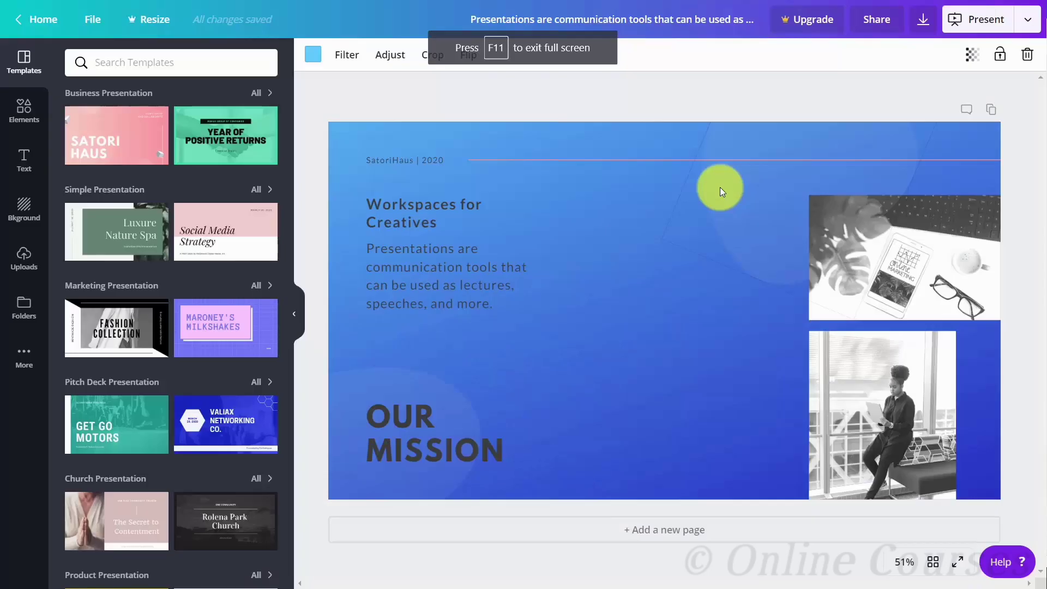
- Choose Twitter as the publishing destination, connect the account, and authorize Canva to use it
click(1028, 19)
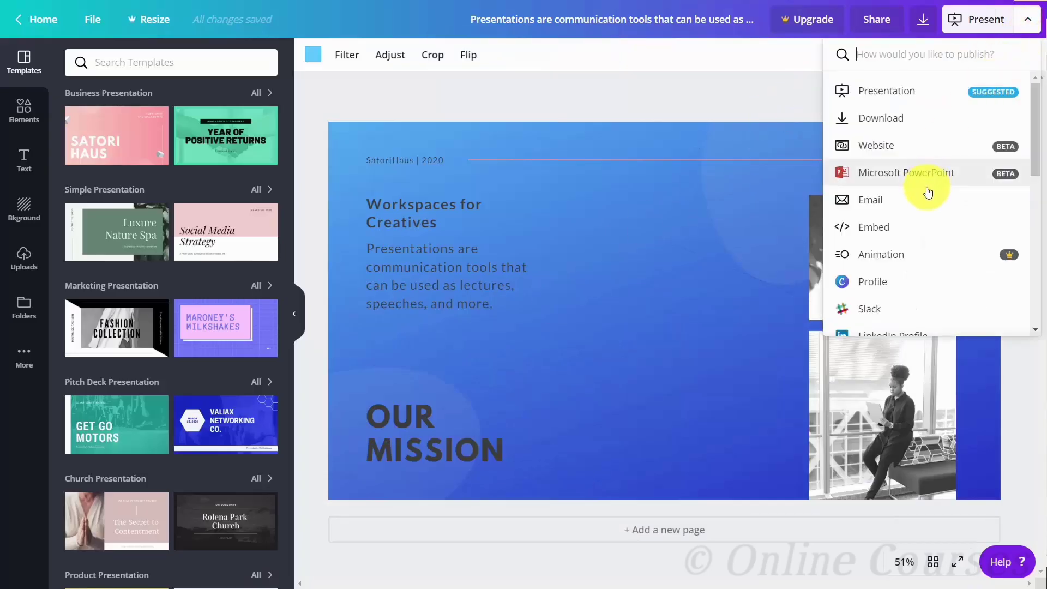
scroll(927, 190, down, 1)
scroll(923, 201, down, 1)
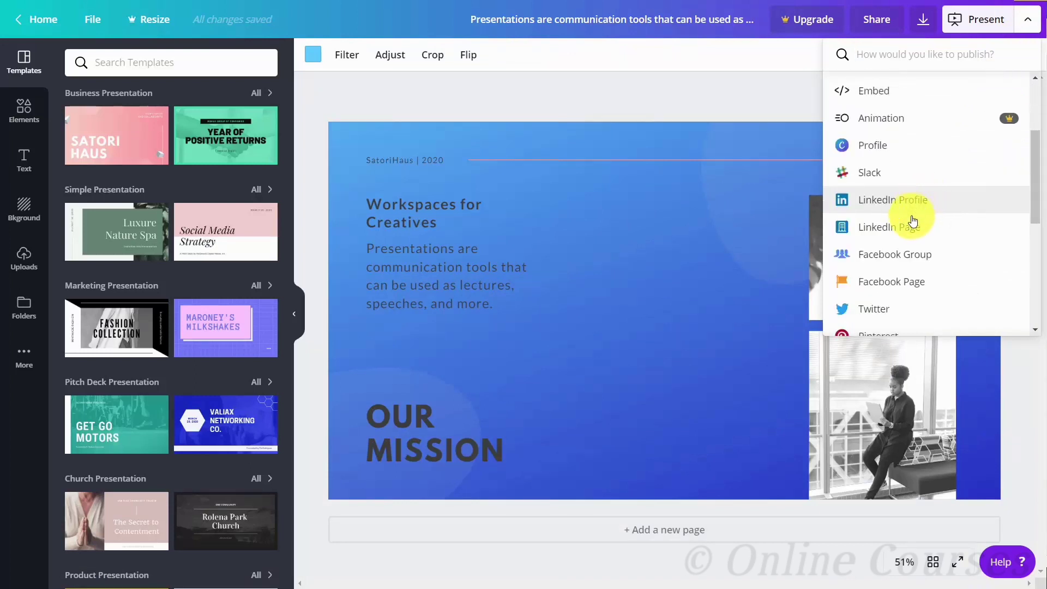
scroll(907, 243, down, 2)
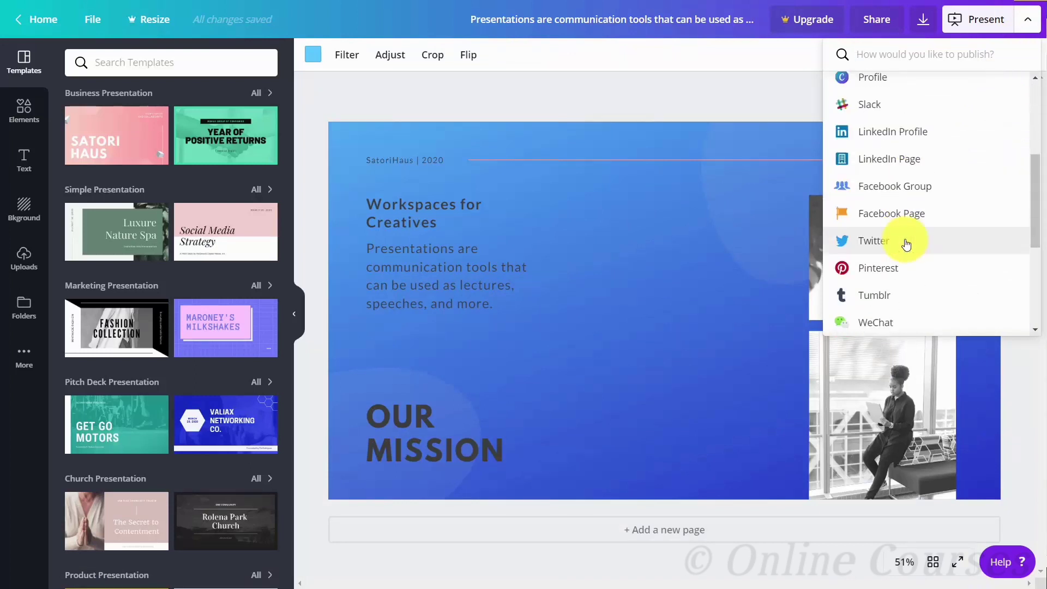
scroll(908, 243, down, 1)
scroll(907, 244, down, 1)
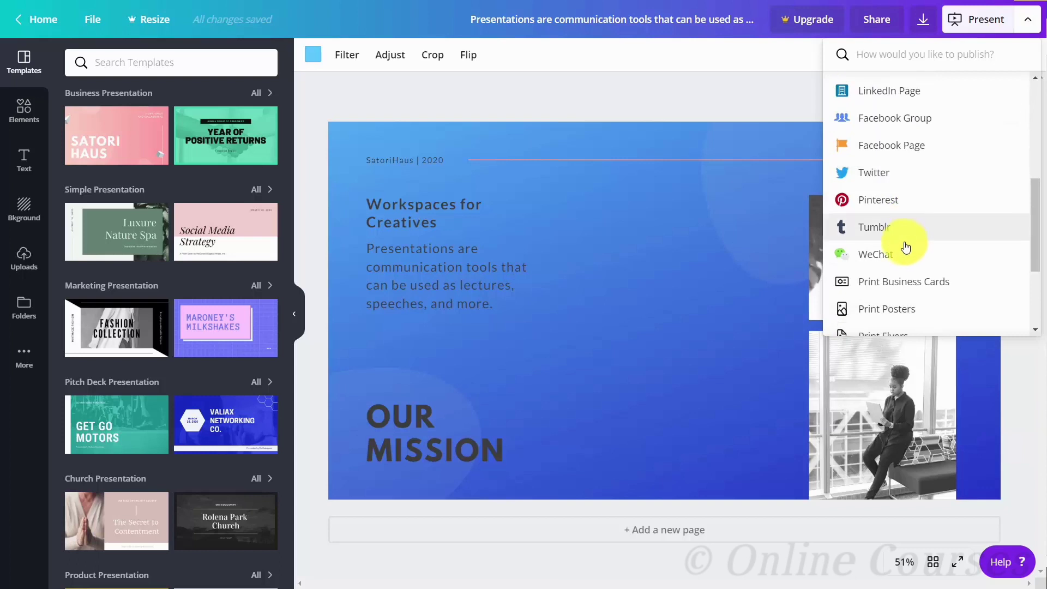
scroll(906, 248, up, 2)
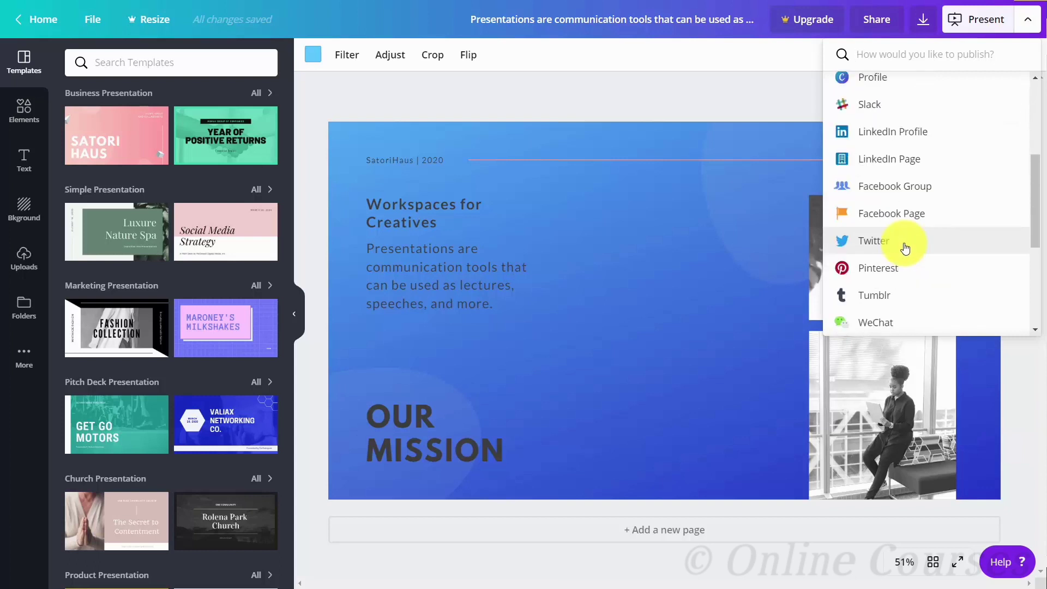
click(867, 245)
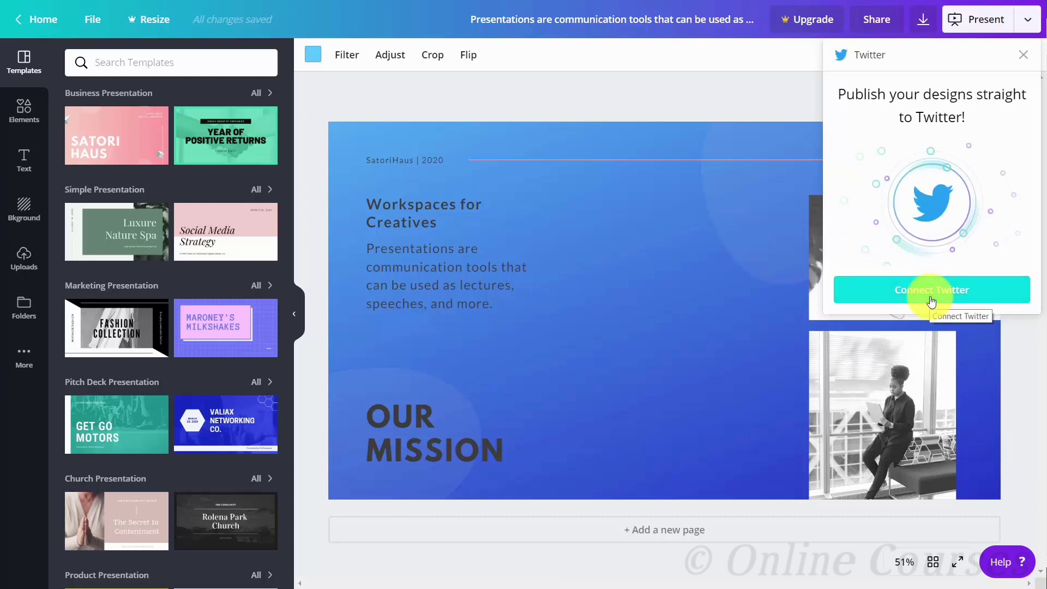
click(932, 301)
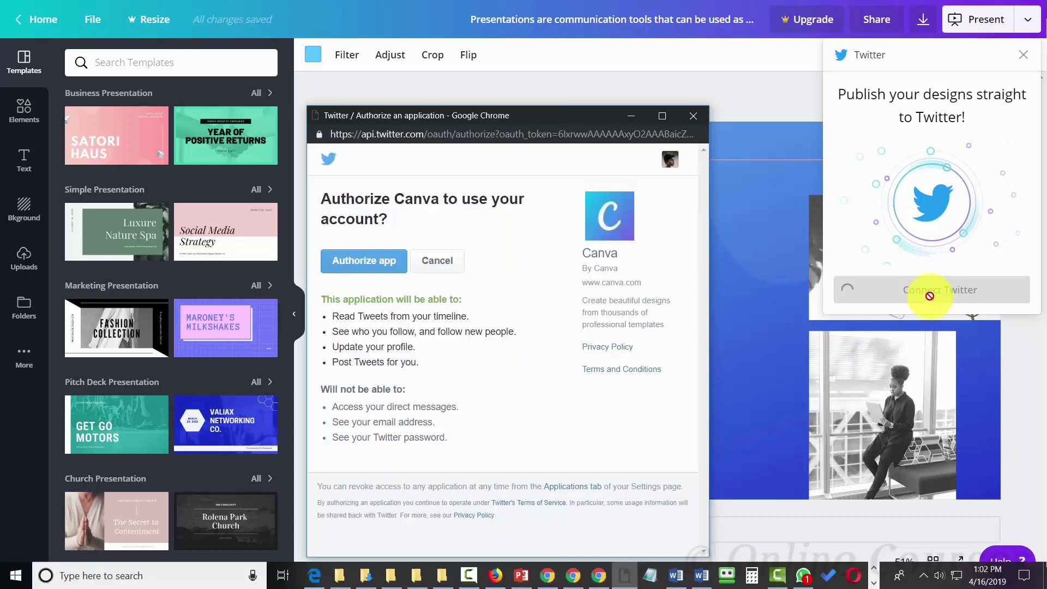
click(372, 263)
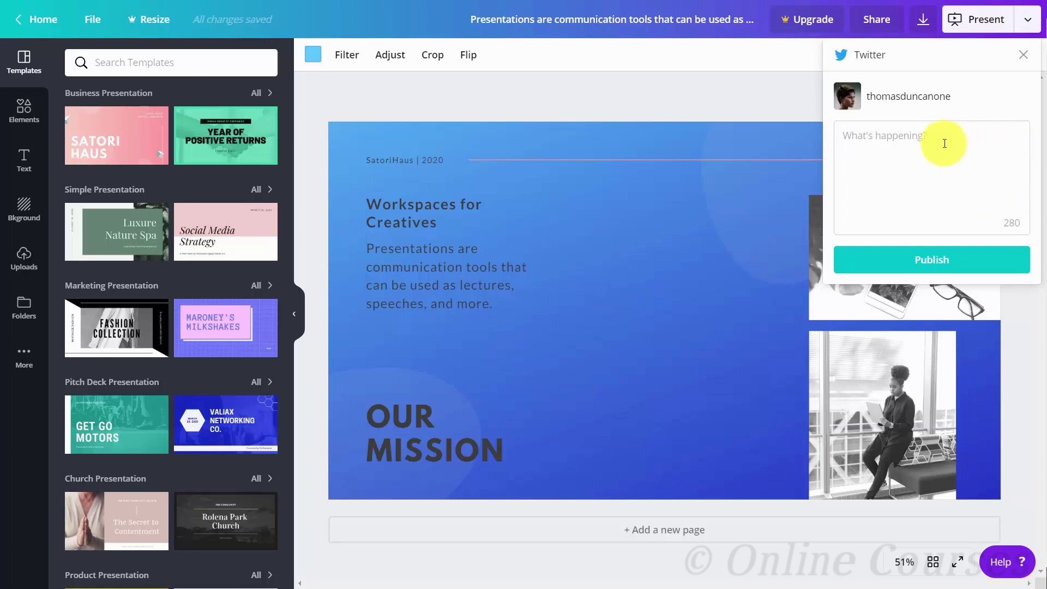
- Publish the design to Twitter with the text "Workspaces for creatives", and open the published tweet
click(939, 148)
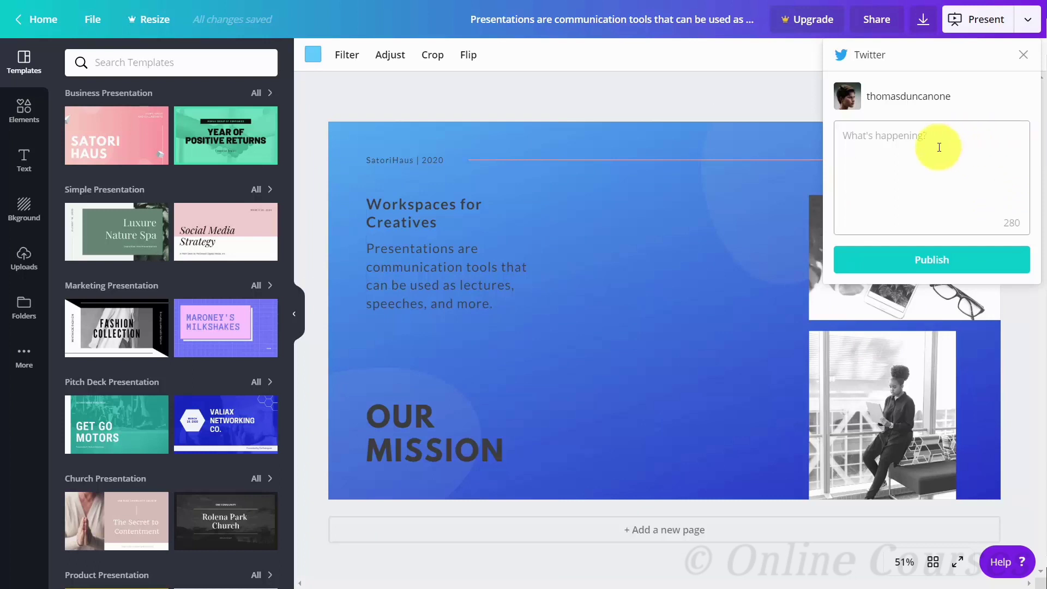
text(Workspaces for creatives)
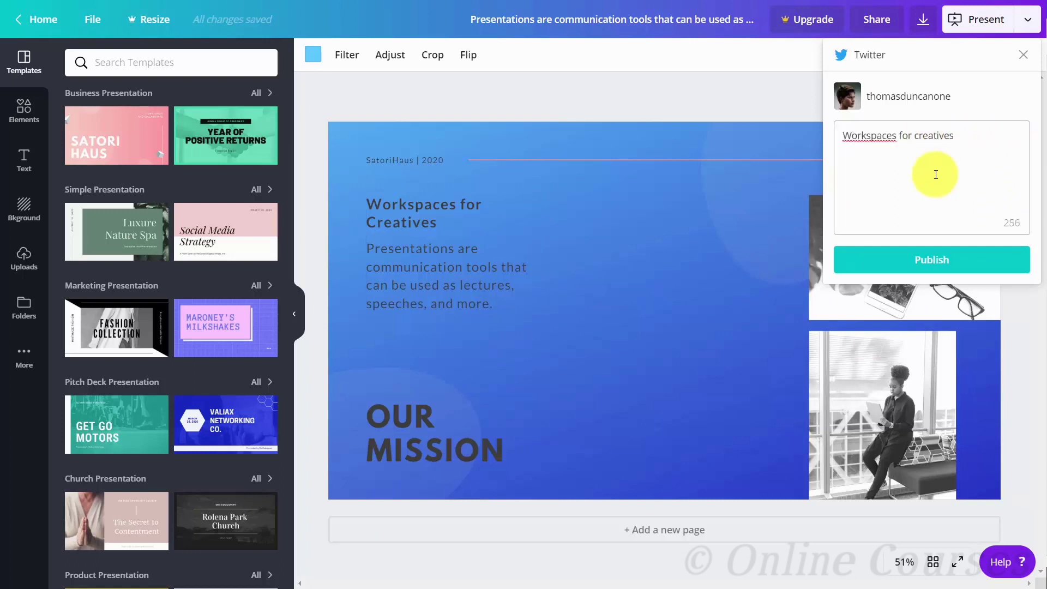
click(924, 263)
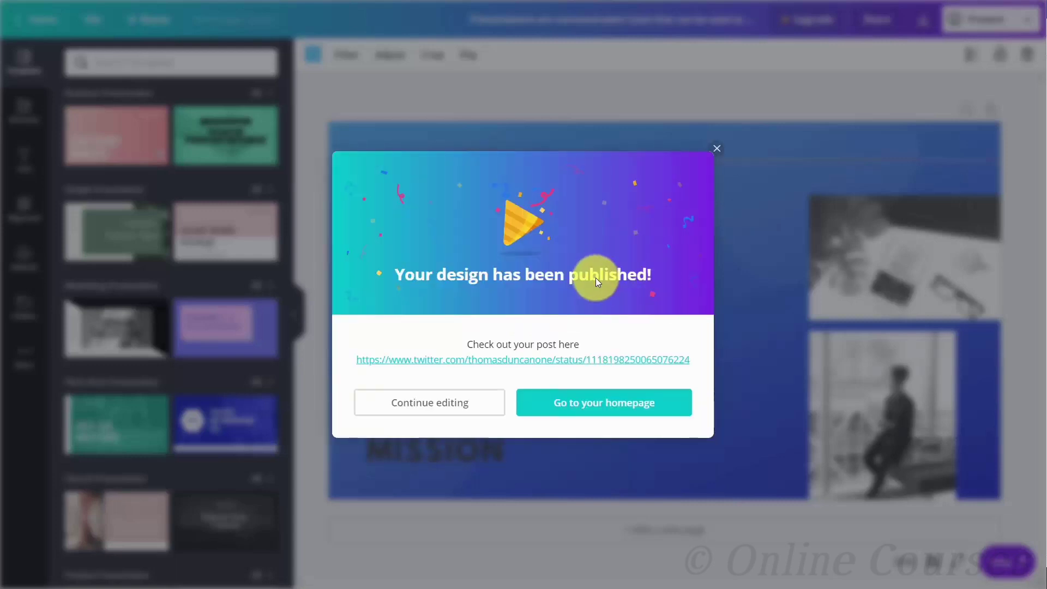
click(569, 360)
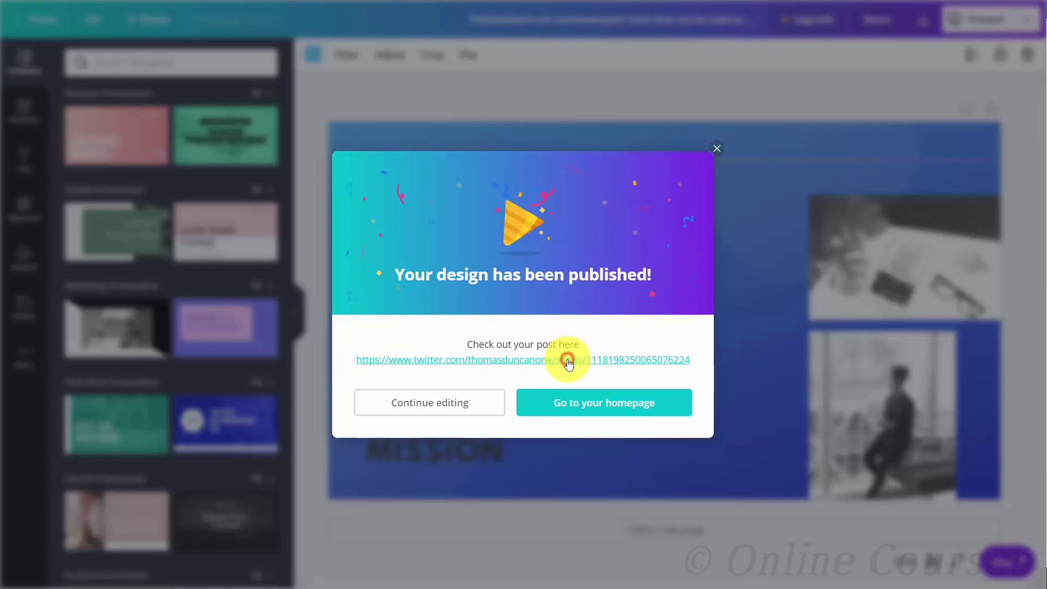
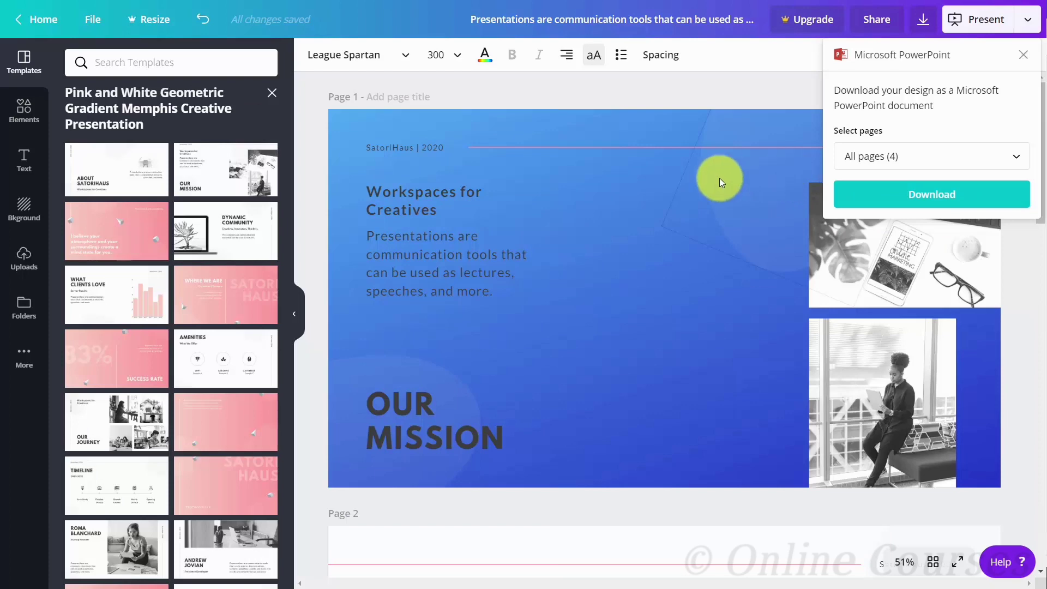
- Download all four pages as a Microsoft PowerPoint document, save the .pptx in the "images downloaded" folder, and open the file
scroll(719, 178, down, 15)
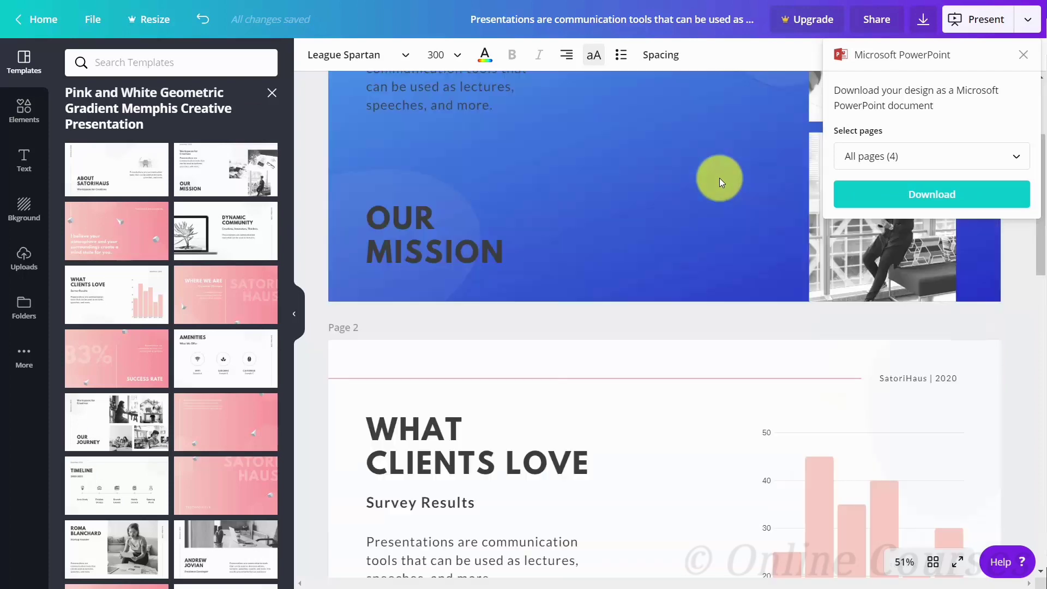
scroll(715, 182, down, 4)
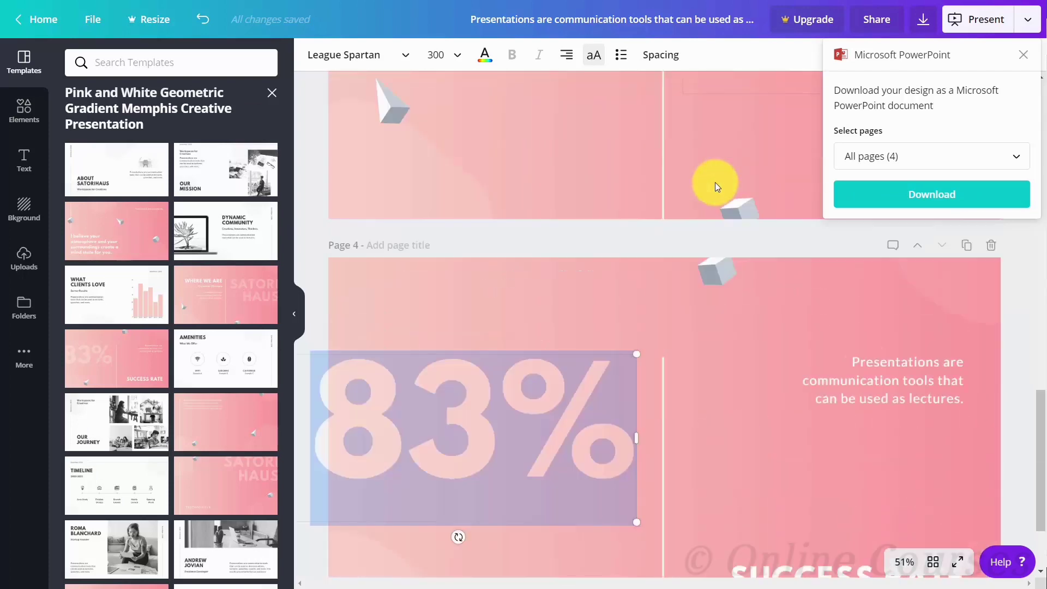
scroll(716, 182, up, 20)
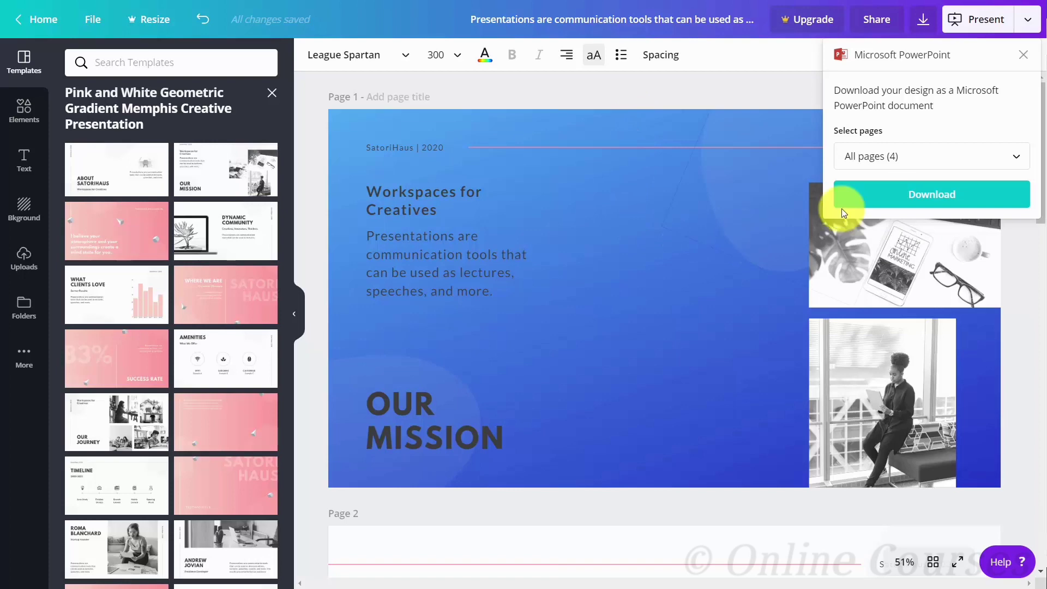
click(922, 205)
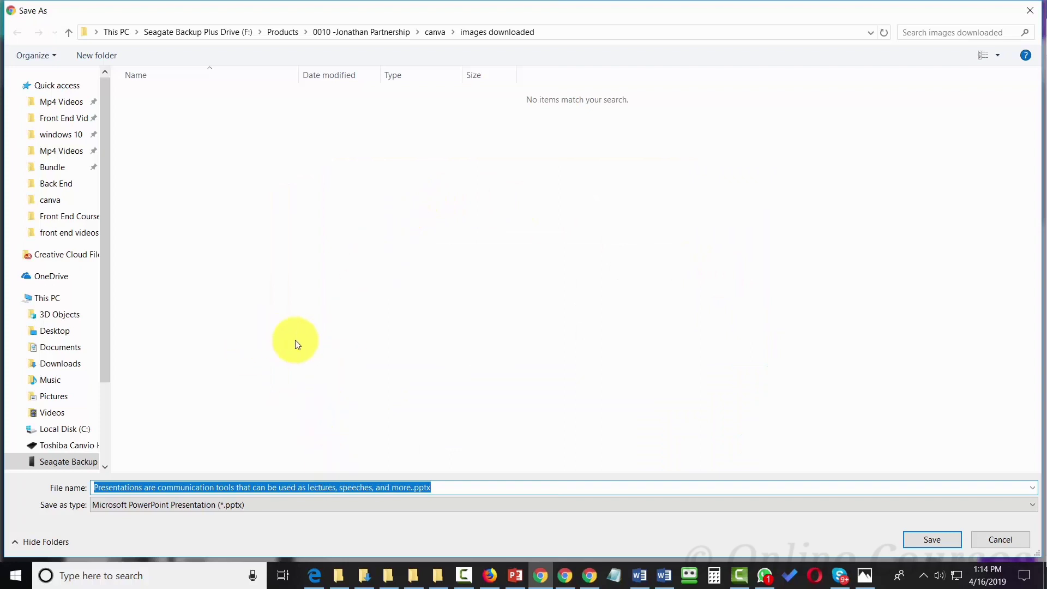
click(932, 545)
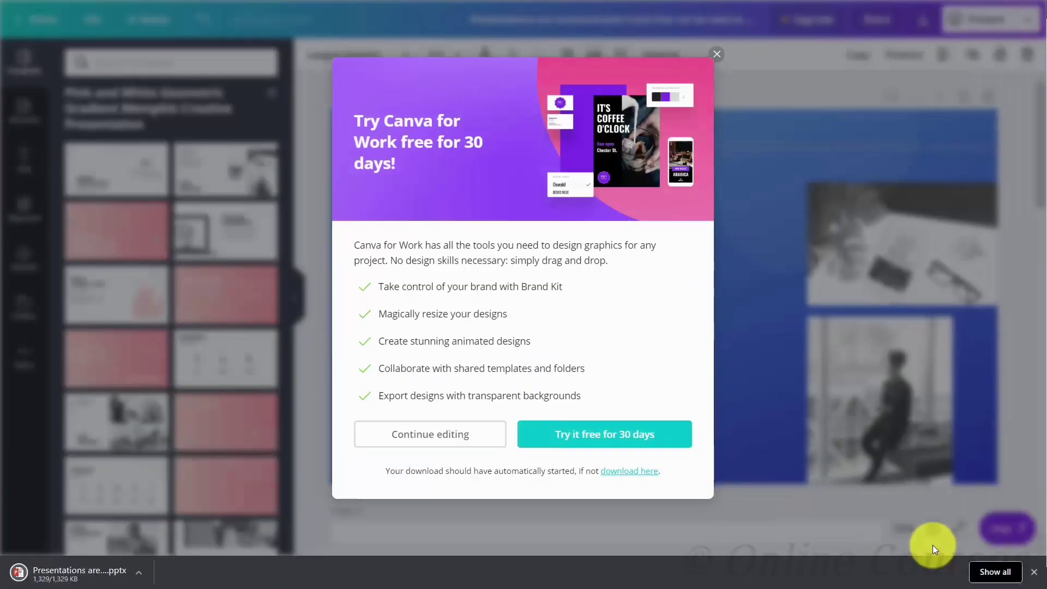
click(71, 570)
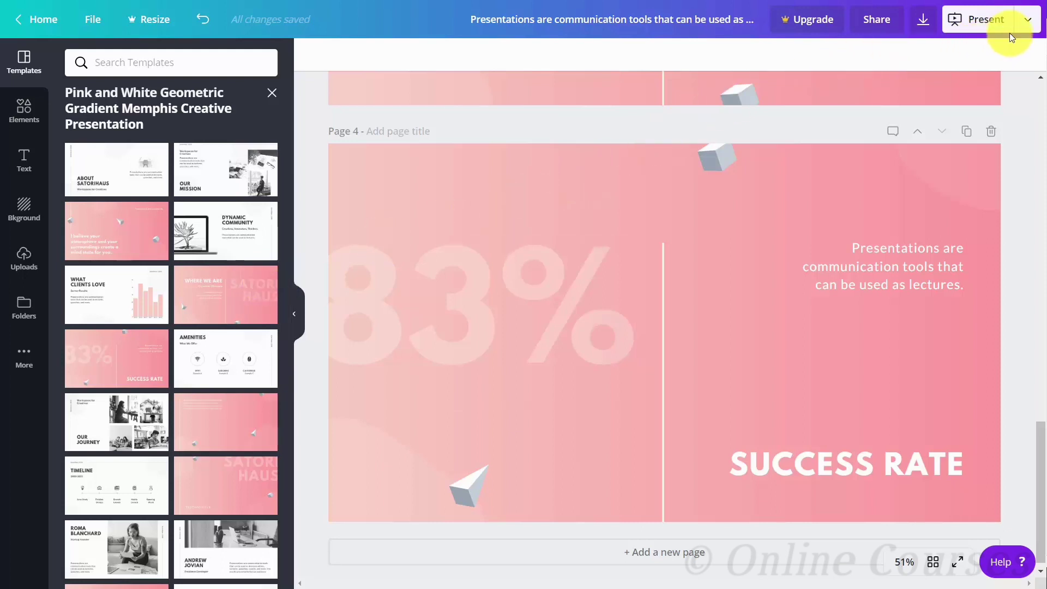
- Choose Website as the publishing destination and preview the design in the Scrolling and Classic navigation web styles
click(1025, 22)
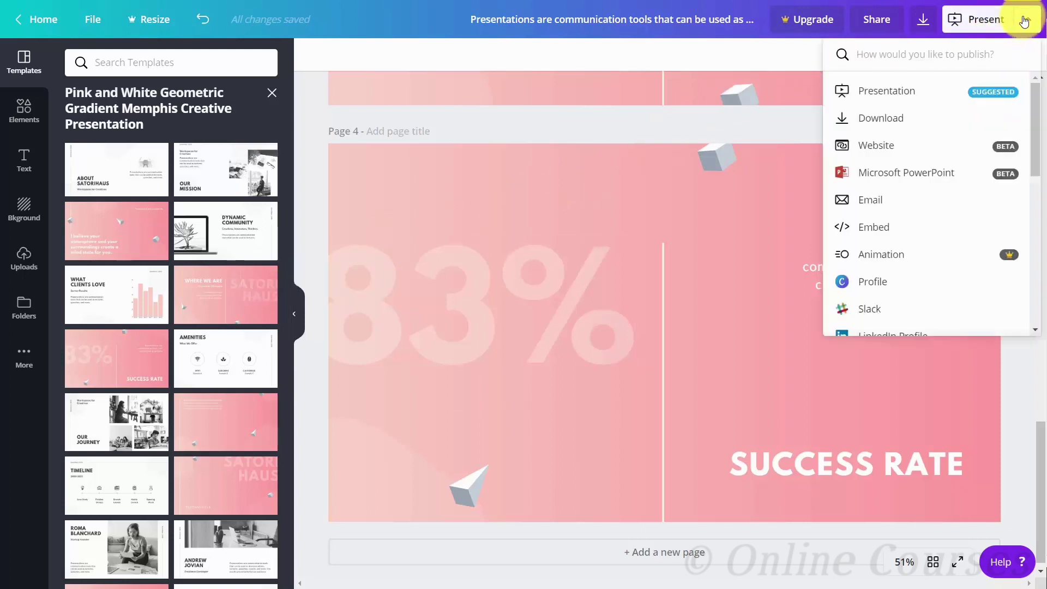
click(882, 152)
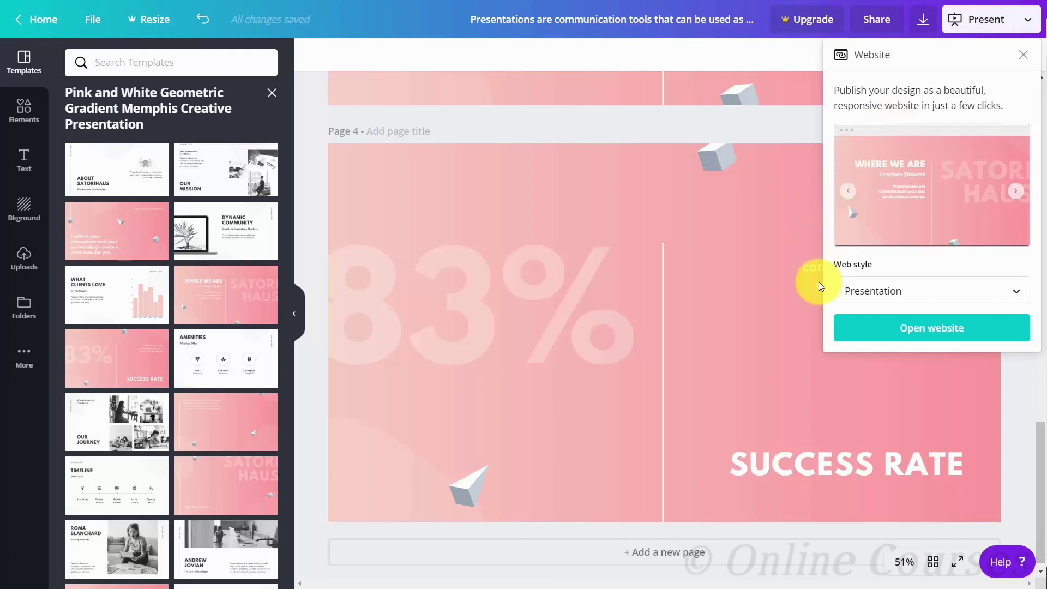
click(876, 280)
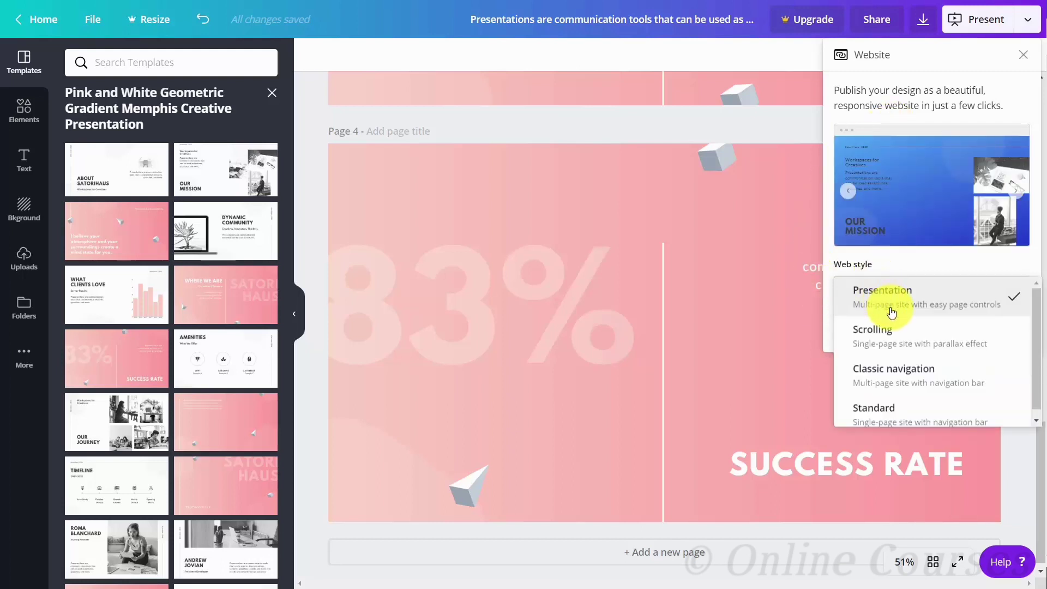
click(892, 330)
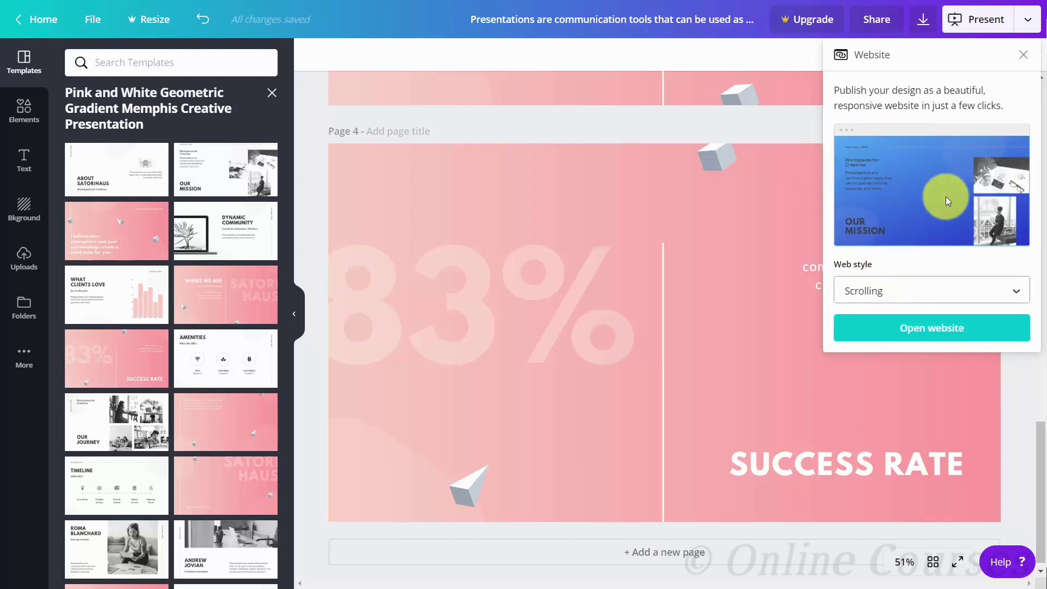
click(936, 291)
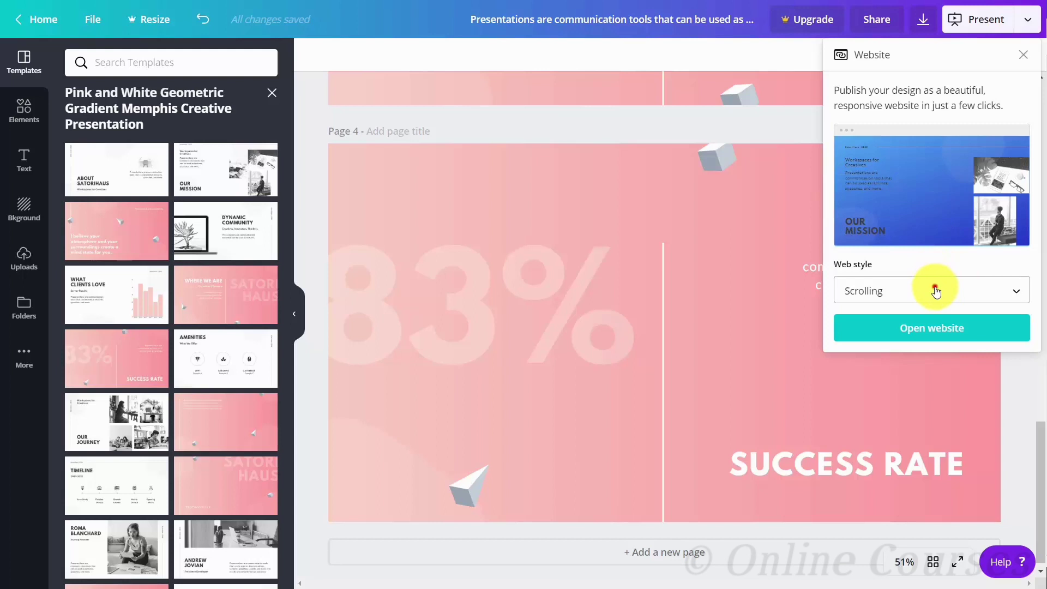
click(930, 333)
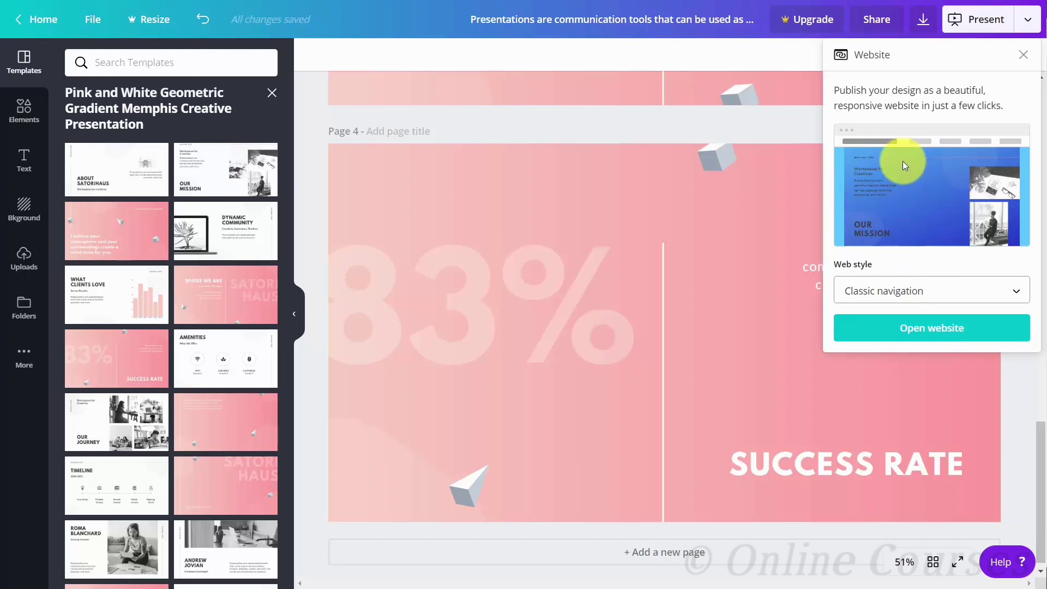
- Set the web style to Standard and open the design as a website
click(954, 302)
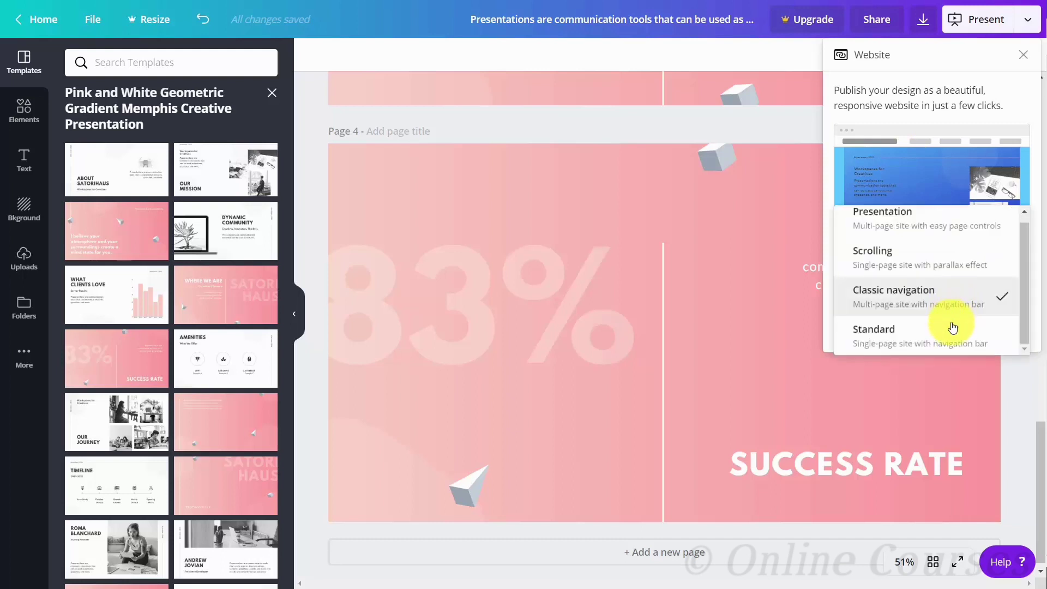
click(952, 329)
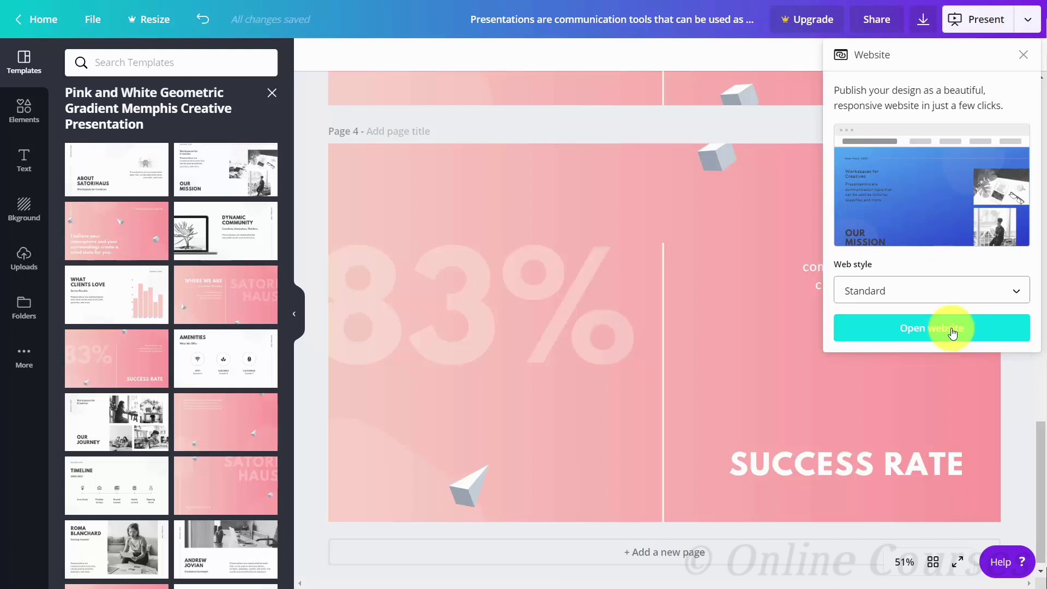
click(921, 332)
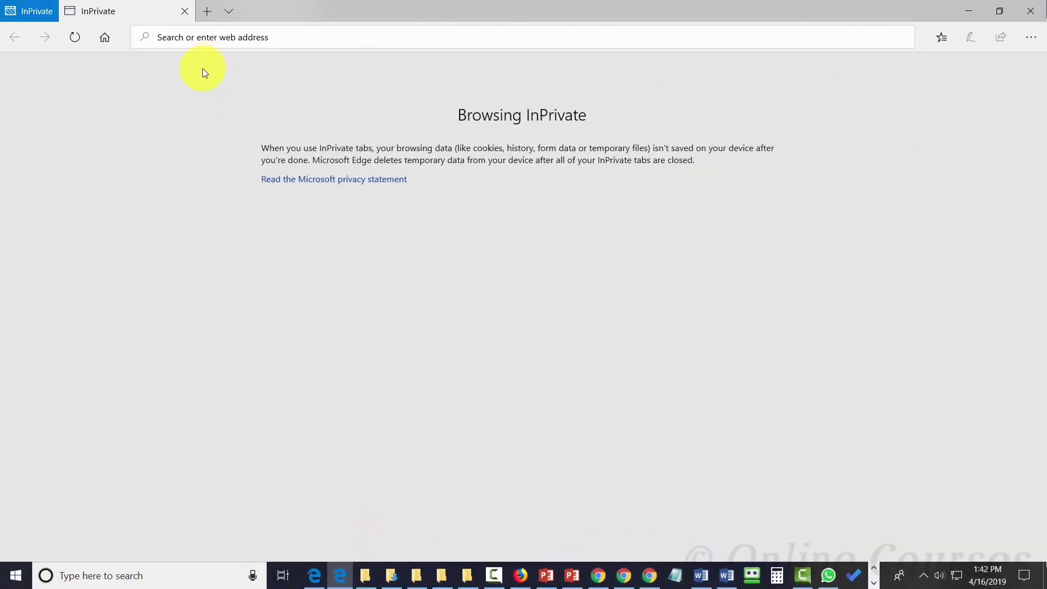
- Switch to the Microsoft Edge InPrivate window and load the published design's Canva website link
click(187, 36)
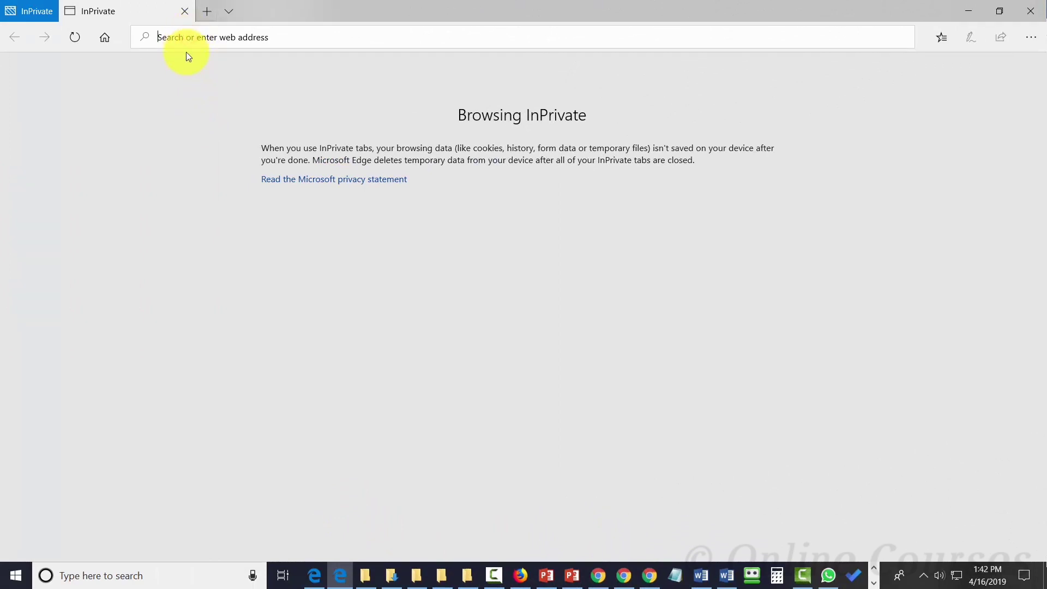
text(https://www.canva.com/design/DADXTdP3Xes/W0hUv48yNFbHdbFqHLbvIw/view?website#4)
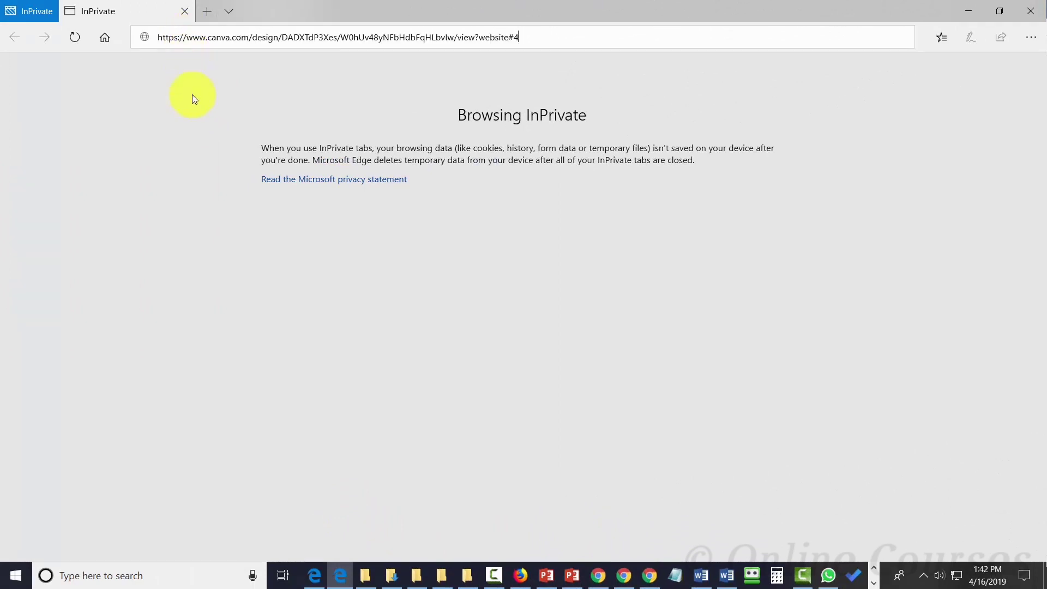
key(Return)
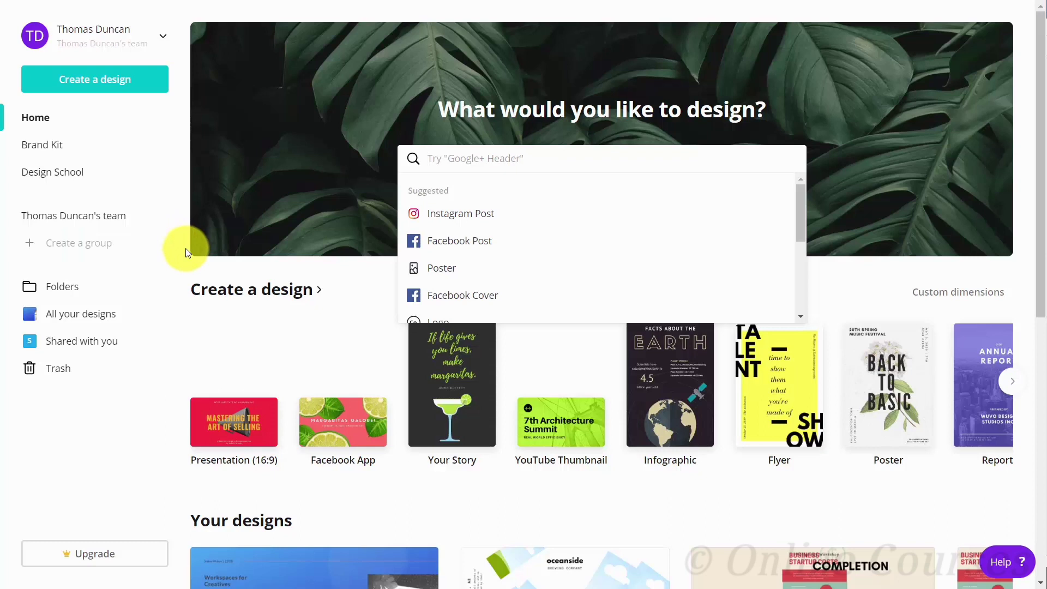
- Create a Presentation (16:9) design in Canva and apply the "Social Media Strategy" cover page from the Pink and White Social Media Strategy template
click(240, 420)
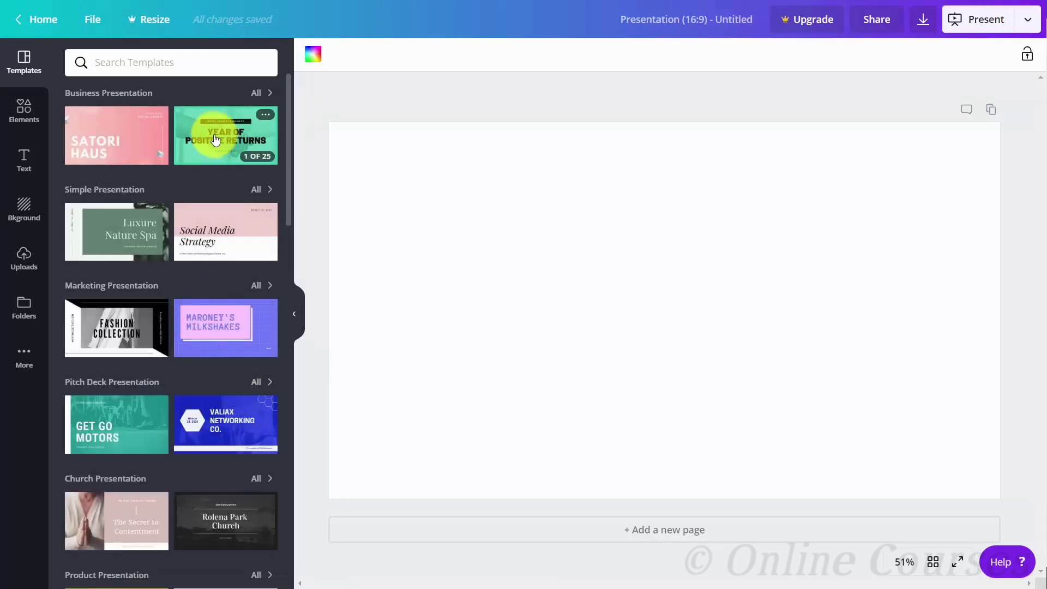
click(197, 231)
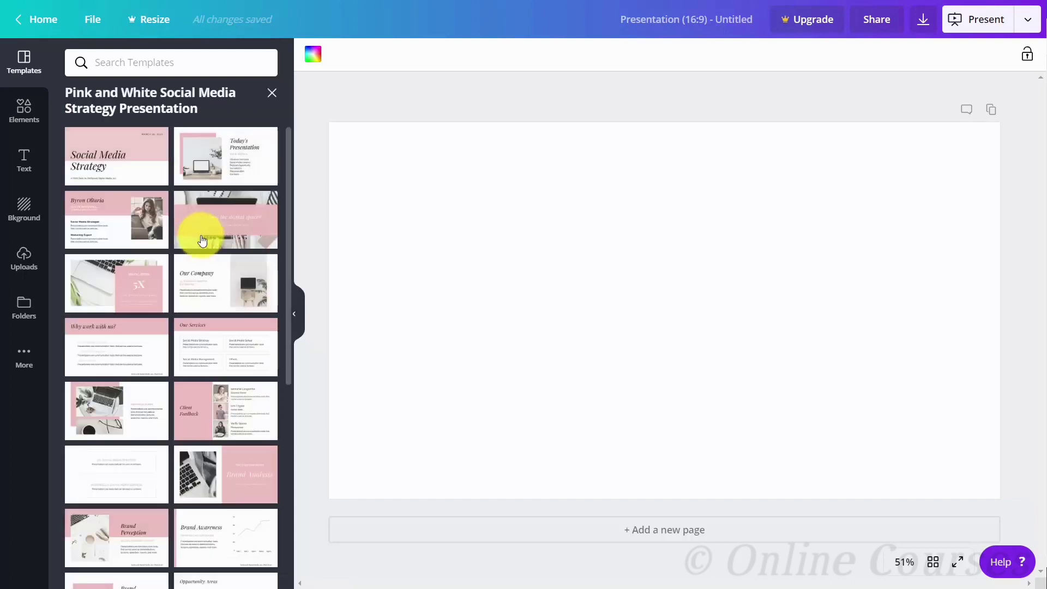
click(114, 159)
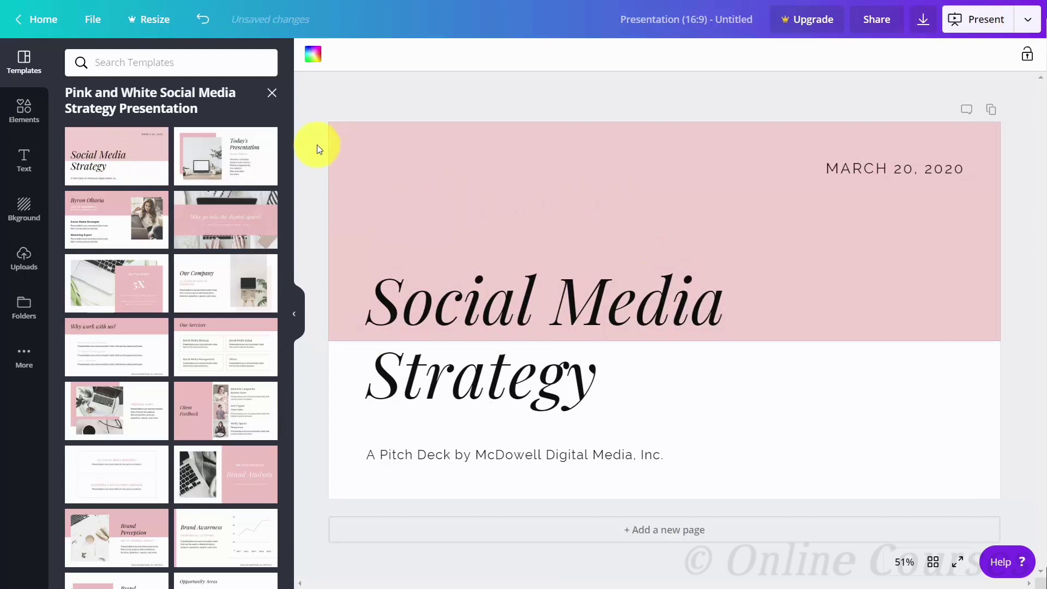
- Browse the available elements, text styles, backgrounds, uploaded images and additional Canva apps
click(30, 120)
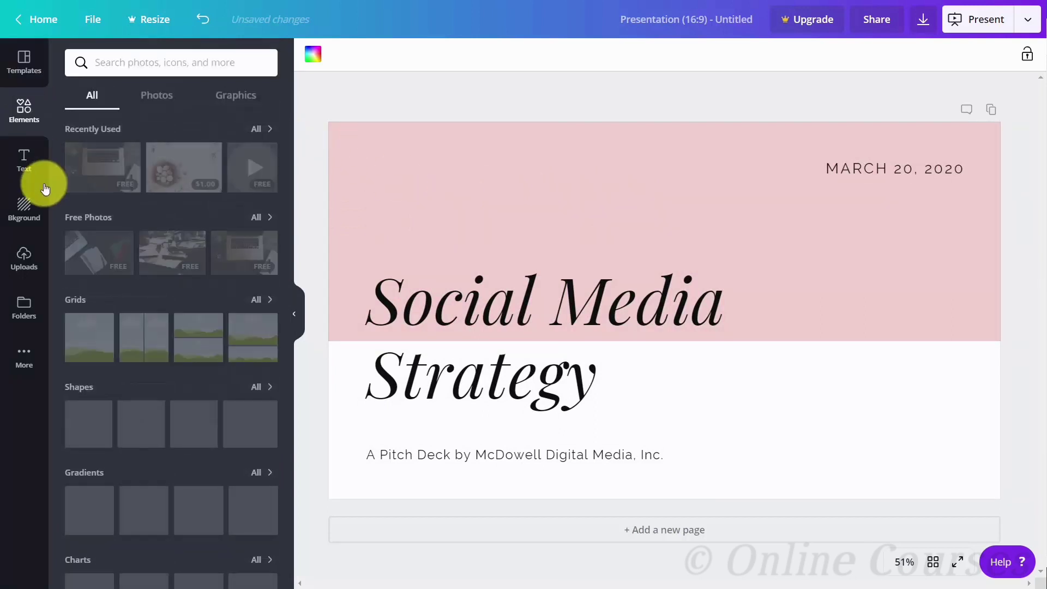
click(23, 160)
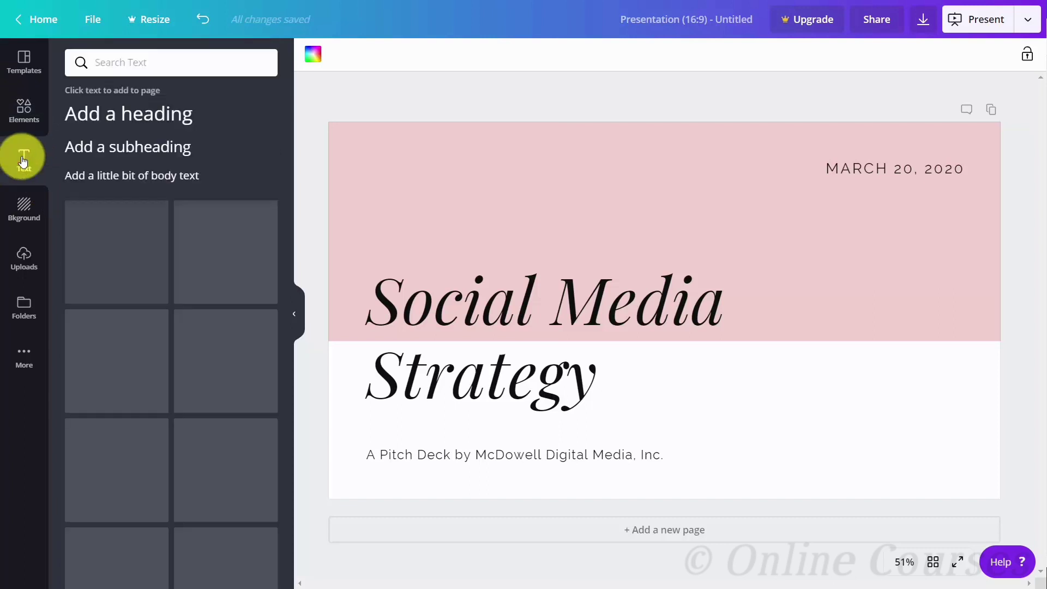
click(30, 219)
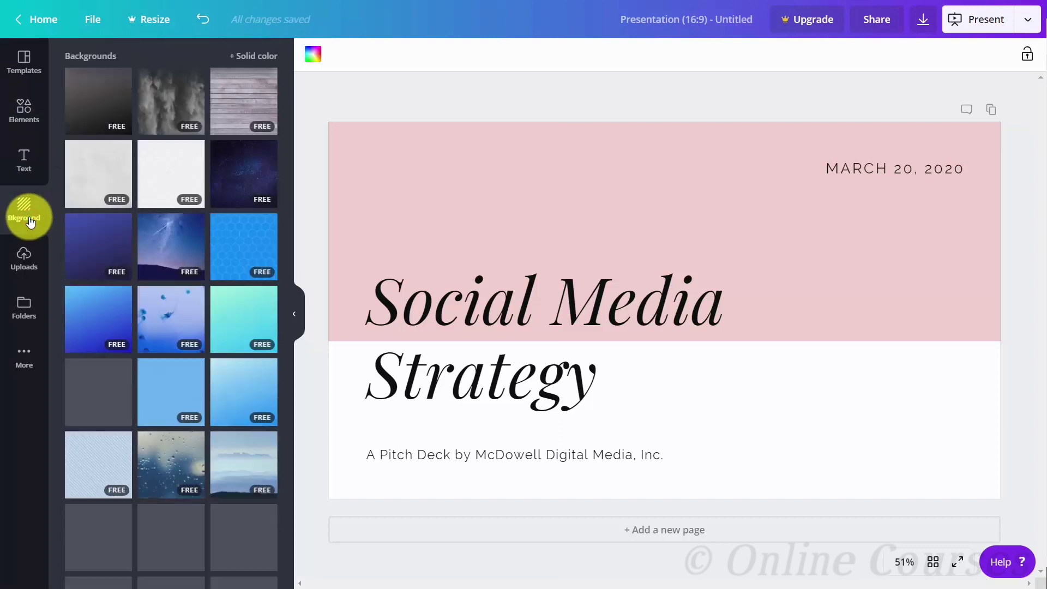
click(26, 257)
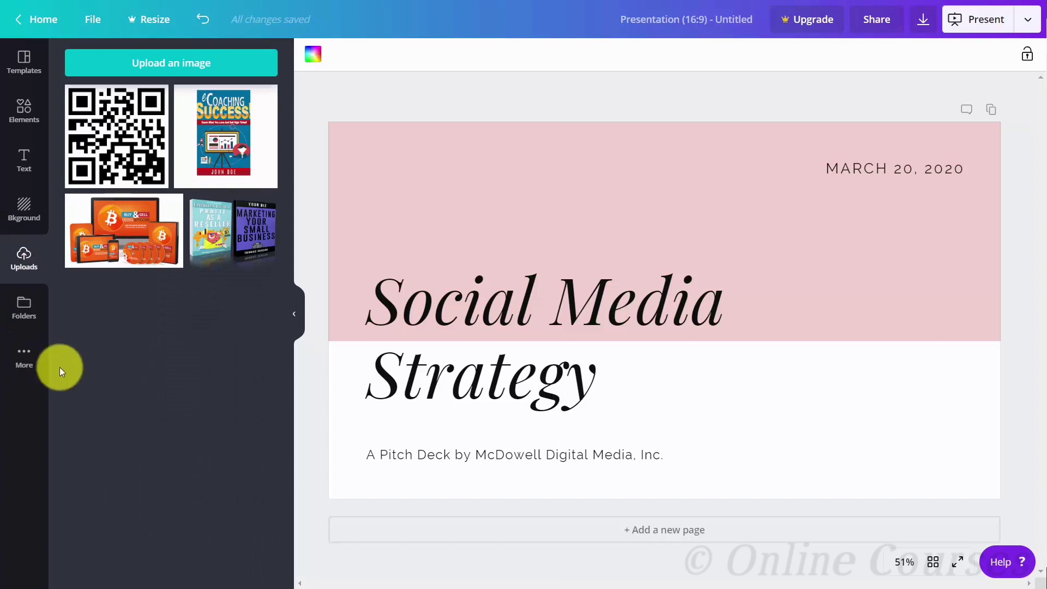
click(19, 352)
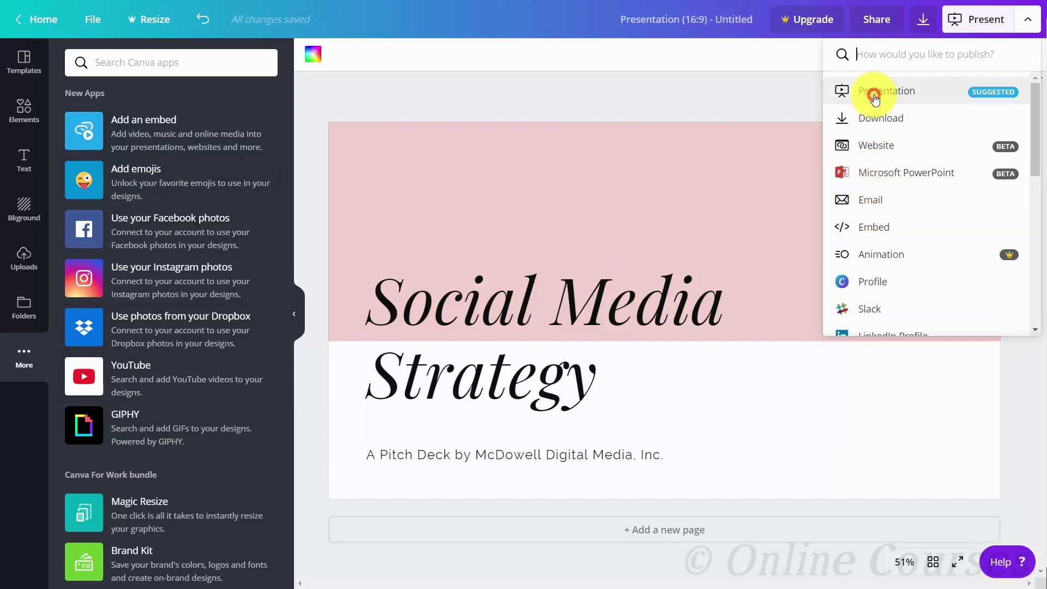
- Choose Download as the publishing option for the presentation and show the available file types
click(852, 118)
click(983, 115)
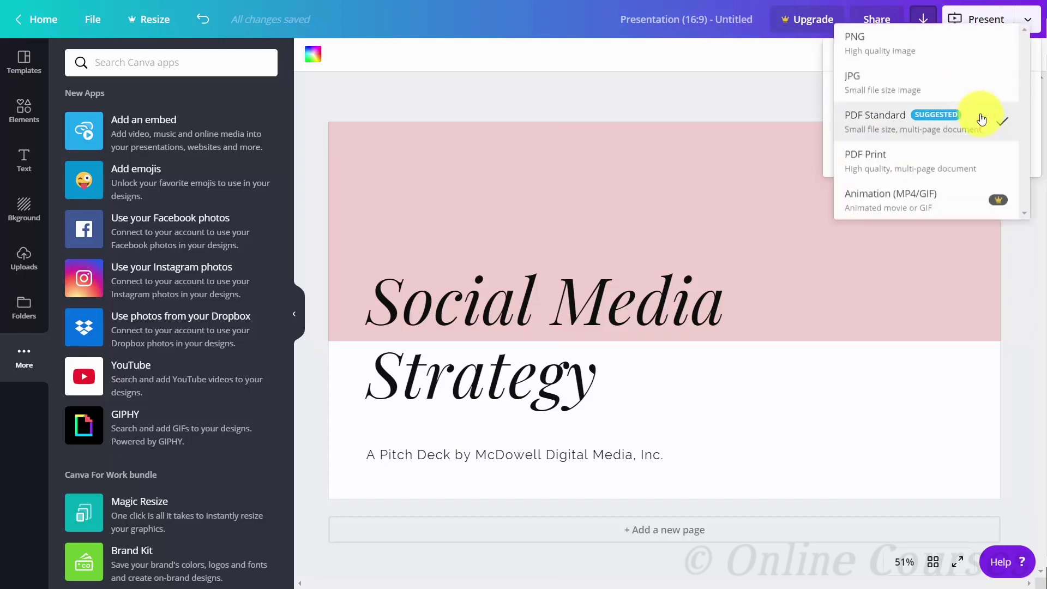